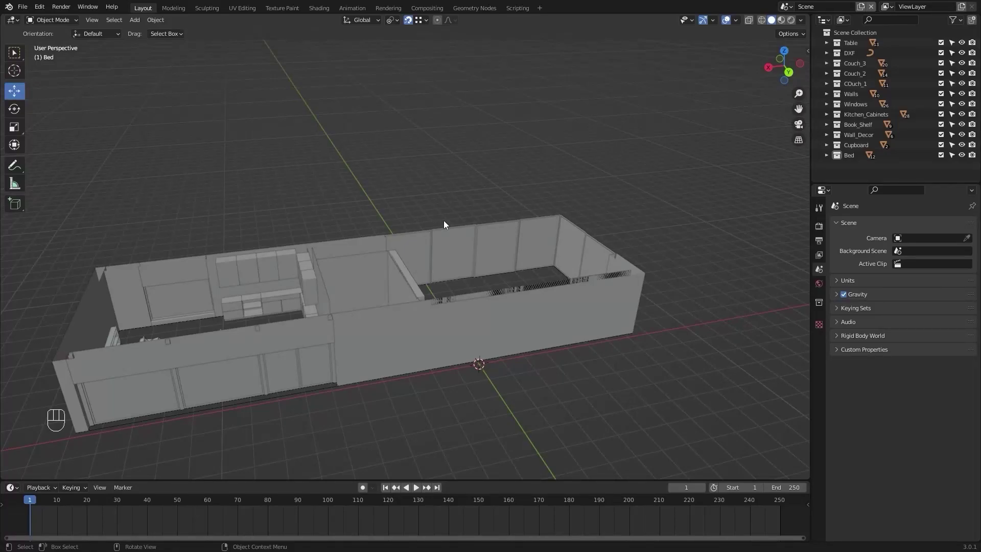
# - Add a mesh plane at the 3D cursor, working in top view
pyautogui.keyDown('shift'); pyautogui.moveTo(455, 213); pyautogui.dragTo(363, 225, button='middle'); pyautogui.keyUp('shift')
pyautogui.scroll(2, 422, 206)
pyautogui.scroll(4, 363, 226)
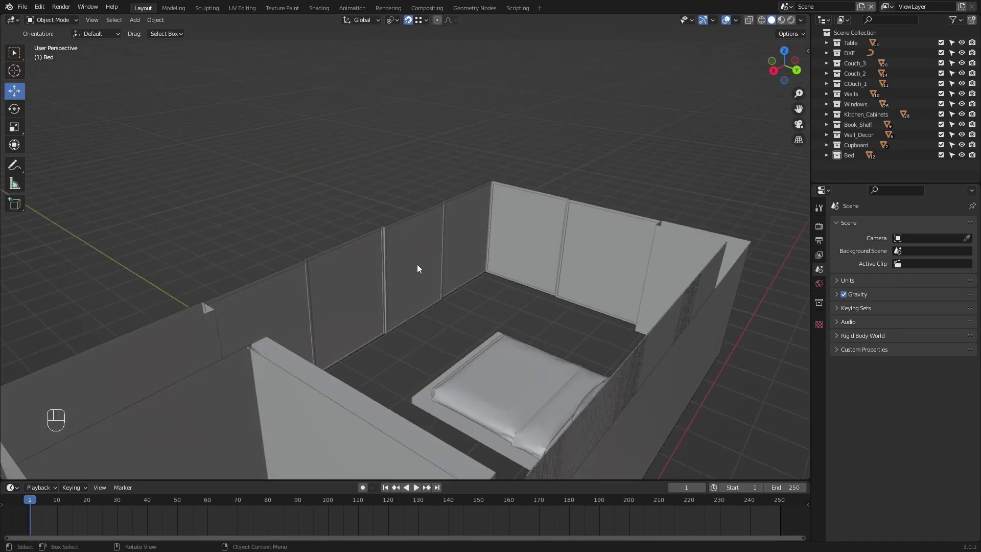
pyautogui.scroll(2, 358, 268)
pyautogui.moveTo(357, 275); pyautogui.dragTo(387, 295, button='middle')
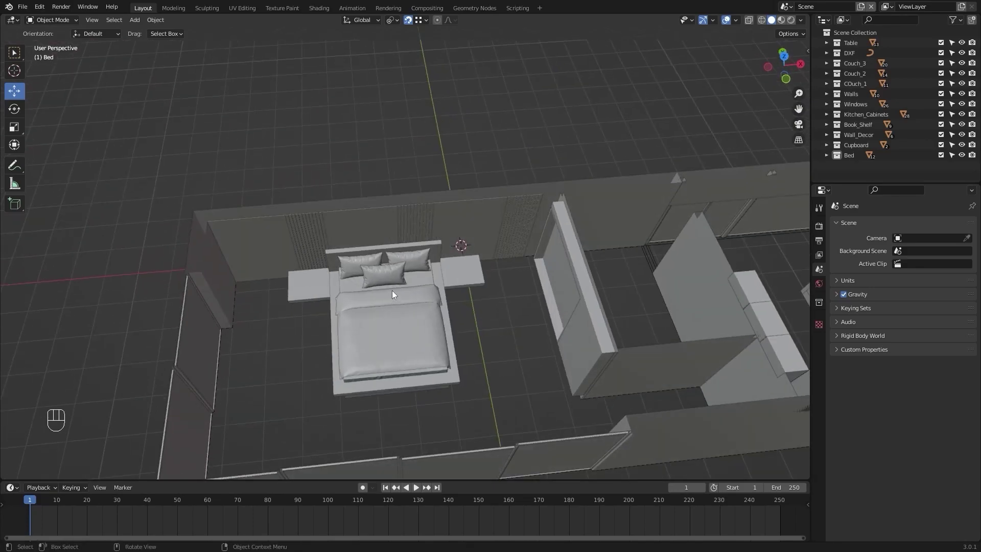
pyautogui.press('KP_7')
pyautogui.scroll(-2, 391, 290)
pyautogui.scroll(-4, 391, 290)
pyautogui.scroll(3, 411, 296)
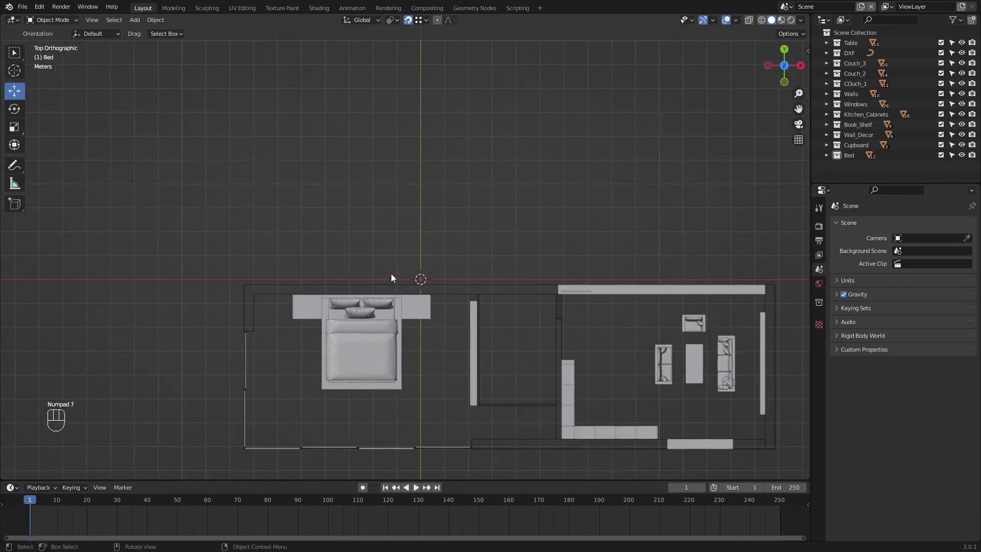
pyautogui.hotkey('shift', 'a')
pyautogui.moveTo(388, 259)
pyautogui.click(423, 261)
# - Move the new plane into a new collection named Curtains
pyautogui.scroll(2, 432, 254)
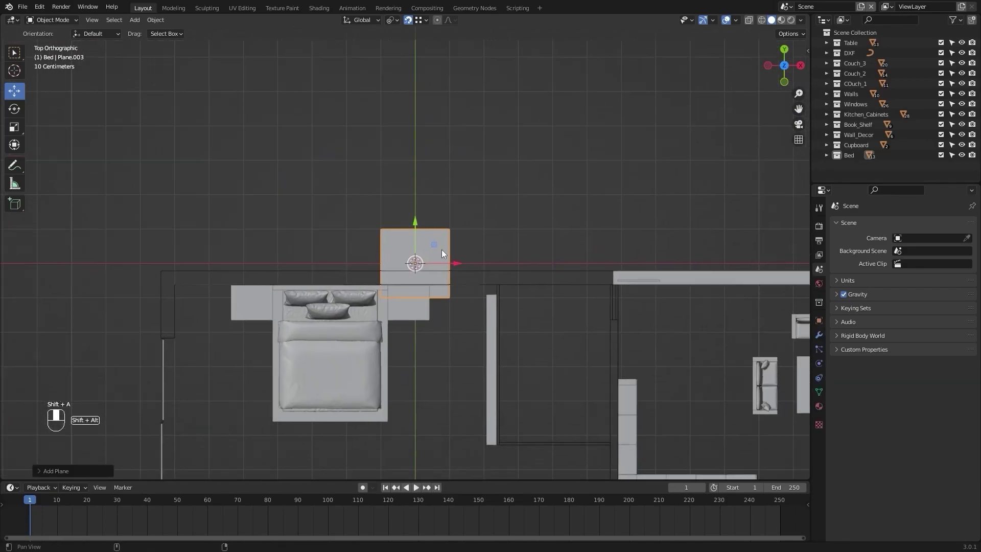
pyautogui.press('m')
pyautogui.click(480, 227)
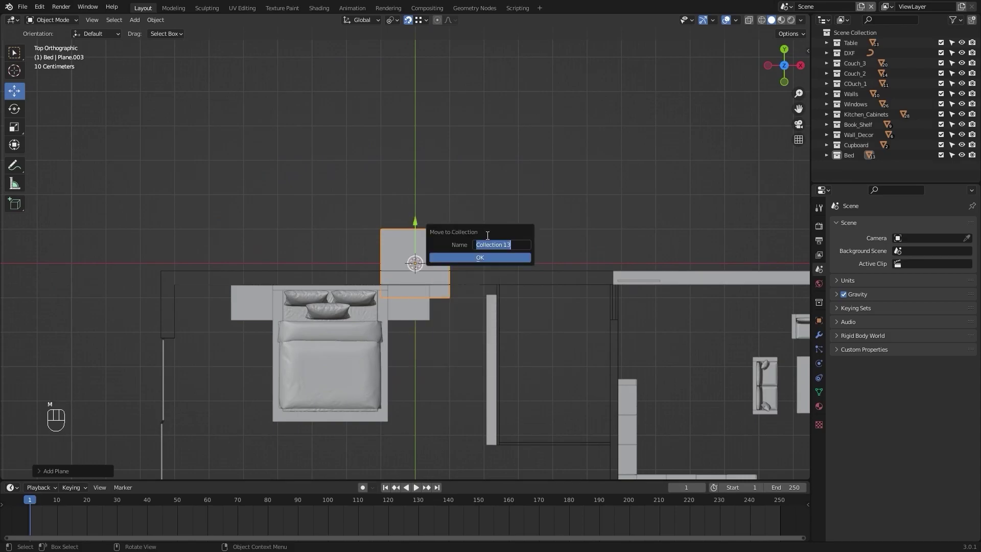
pyautogui.write('Curtains')
pyautogui.press('Return')
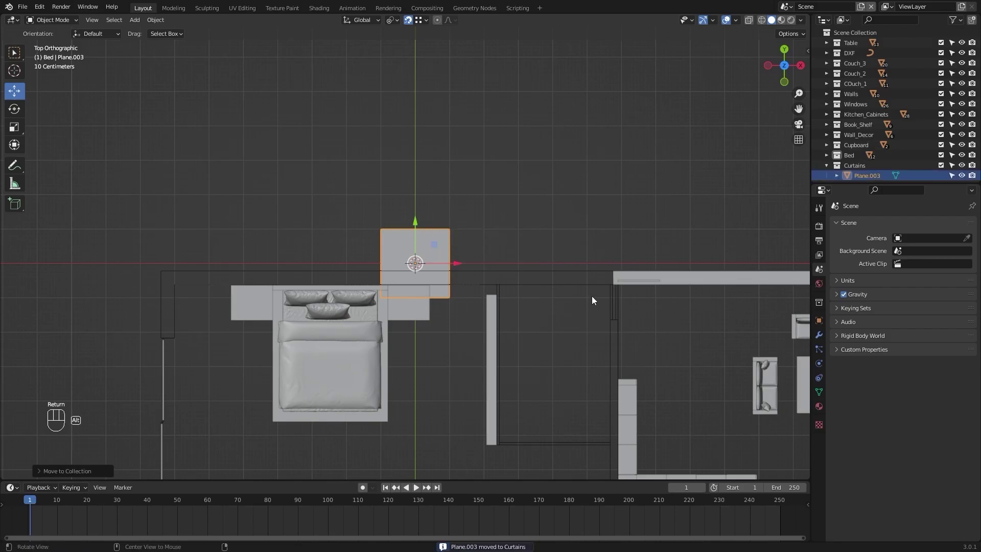
# - Rotate the plane 90° about the X axis and raise it along Z so it stands upright above the floor
pyautogui.moveTo(591, 296); pyautogui.dragTo(537, 253, button='middle')
pyautogui.press('r')
pyautogui.press('KP_9')
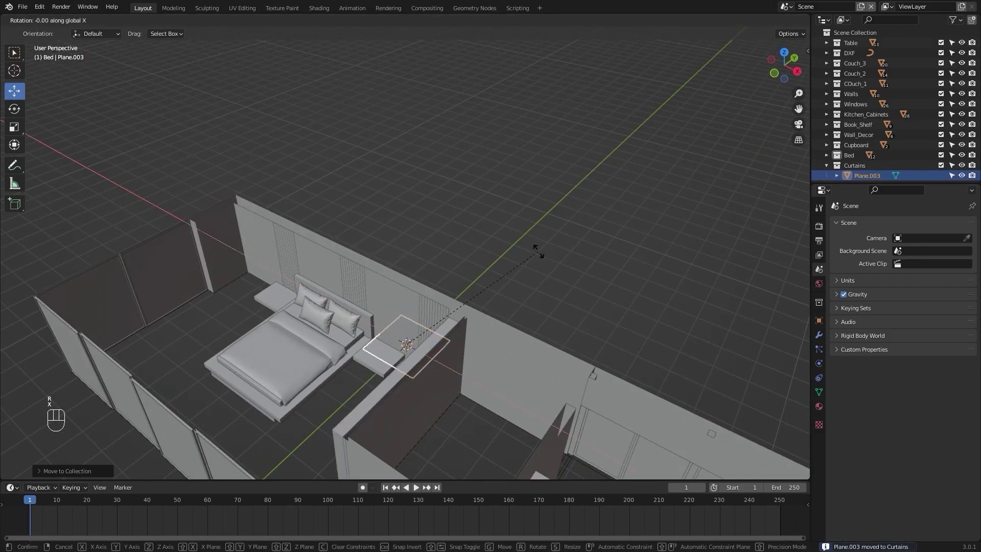
pyautogui.press('KP_0')
pyautogui.press('KP_Enter')
pyautogui.press('g')
pyautogui.press('z')
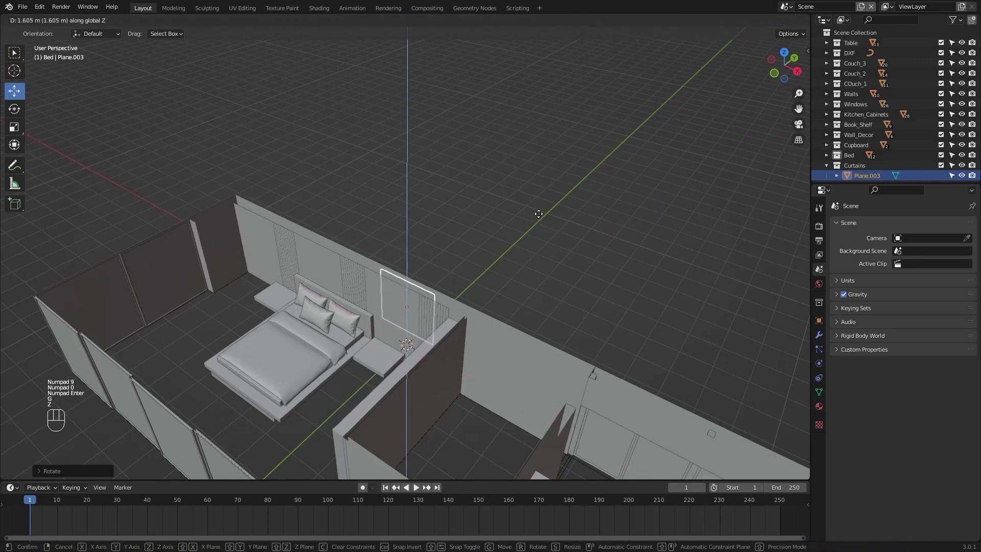
pyautogui.click(542, 178)
# - Move the upright plane about 7 m along negative Y and snap it to the bedroom's long window frame
pyautogui.keyDown('alt'); pyautogui.moveTo(549, 142); pyautogui.dragTo(392, 209, button='middle'); pyautogui.keyUp('alt')
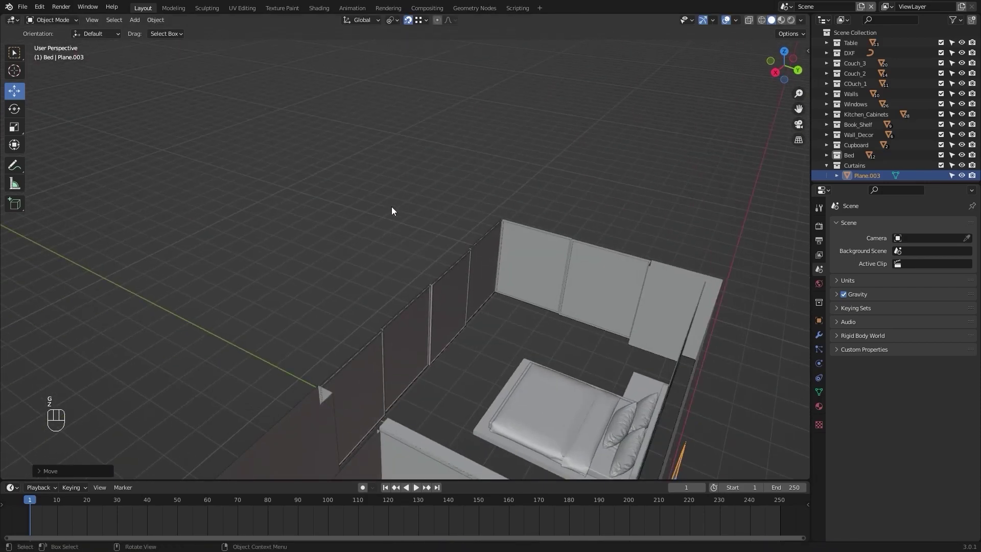
pyautogui.press('KP_7')
pyautogui.scroll(5, 409, 253)
pyautogui.scroll(6, 358, 233)
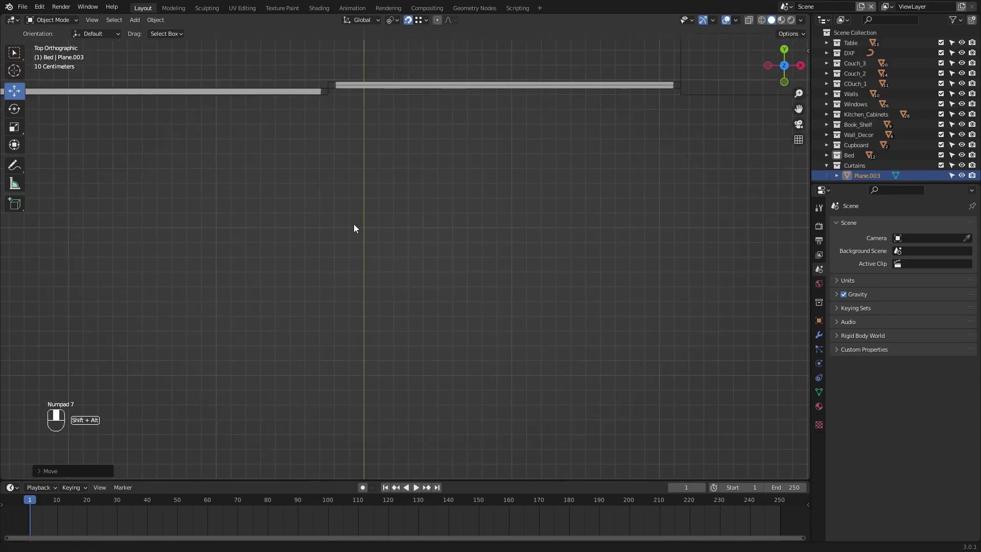
pyautogui.press('g')
pyautogui.press('y')
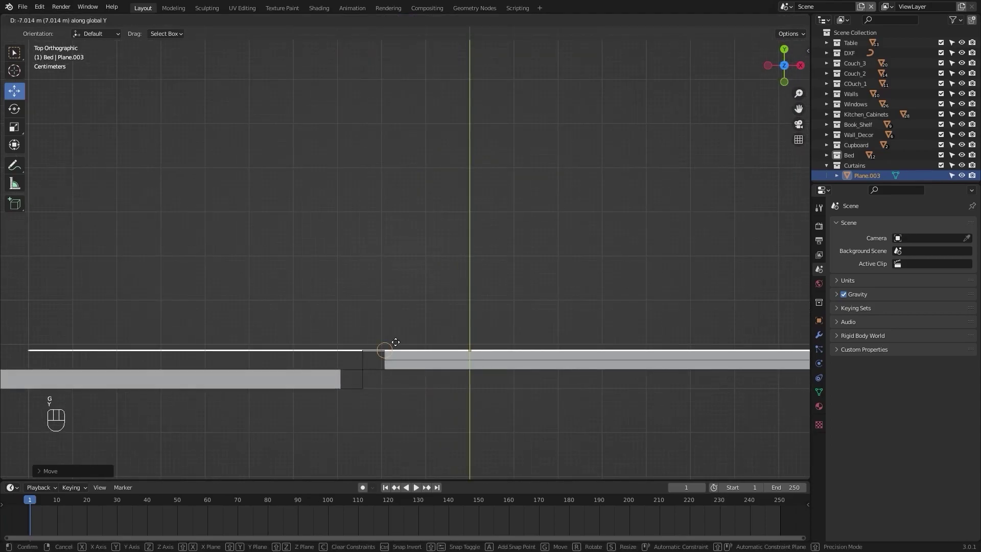
pyautogui.click(392, 345)
pyautogui.scroll(-6, 391, 346)
pyautogui.keyDown('alt'); pyautogui.moveTo(392, 345); pyautogui.dragTo(468, 356, button='middle'); pyautogui.keyUp('alt')
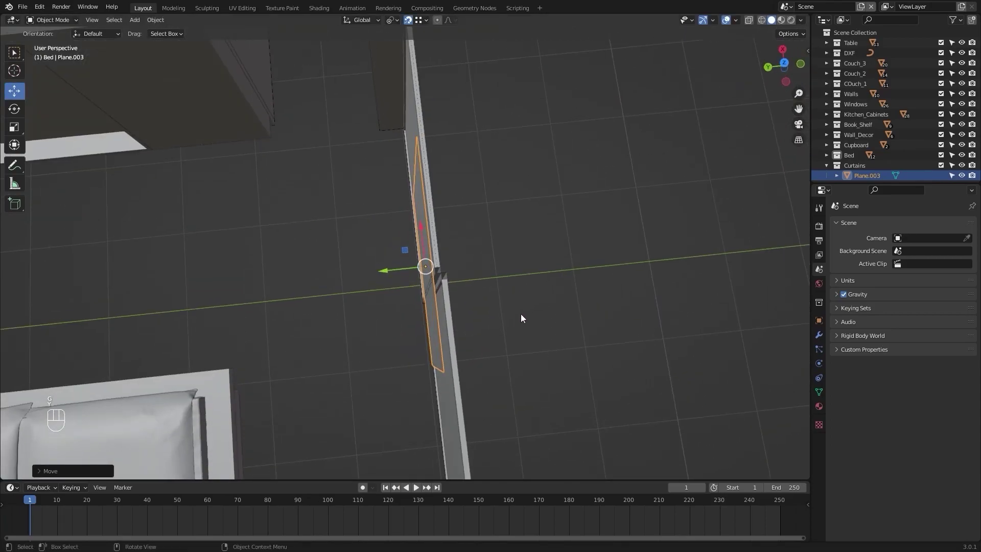
# - Offset the plane slightly along Y from the window frames toward the room's interior
pyautogui.press('KP_7')
pyautogui.keyDown('alt'); pyautogui.keyDown('shift'); pyautogui.moveTo(244, 286); pyautogui.dragTo(279, 360, button='middle'); pyautogui.keyUp('shift'); pyautogui.keyUp('alt')
pyautogui.press('g')
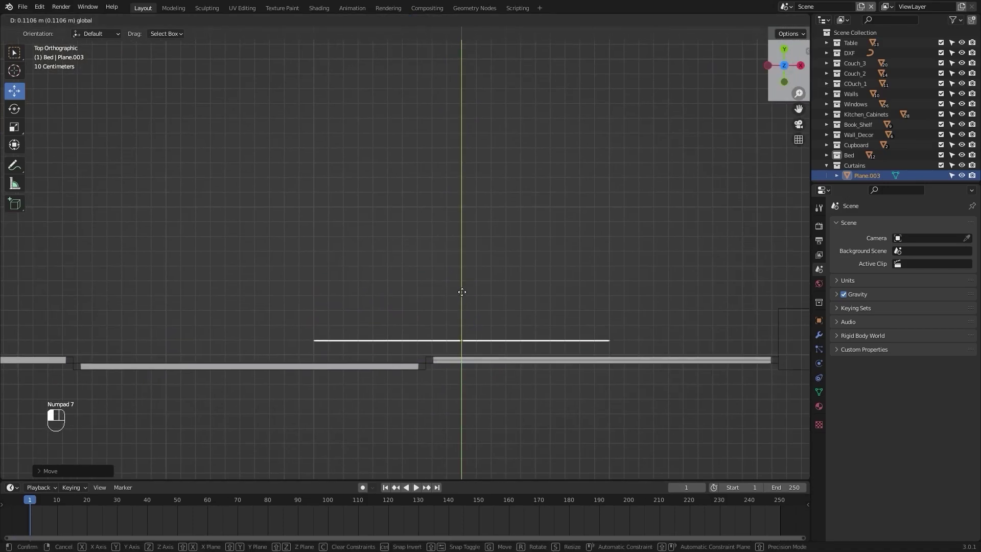
pyautogui.click(469, 205)
pyautogui.keyDown('alt'); pyautogui.moveTo(457, 208); pyautogui.dragTo(460, 239, button='middle'); pyautogui.keyUp('alt')
pyautogui.keyDown('alt'); pyautogui.moveTo(365, 291); pyautogui.dragTo(422, 244, button='middle'); pyautogui.keyUp('alt')
# - Edit the plane in wireframe and snap its upper edge along Z to the top of the window wall
pyautogui.press('z')
pyautogui.moveTo(391, 279)
pyautogui.keyDown('alt'); pyautogui.mouseDown(button='middle')
pyautogui.moveTo(424, 241)
pyautogui.moveTo(514, 273)
pyautogui.mouseUp(button='middle'); pyautogui.keyUp('alt')
pyautogui.press('Tab')
pyautogui.press('z')
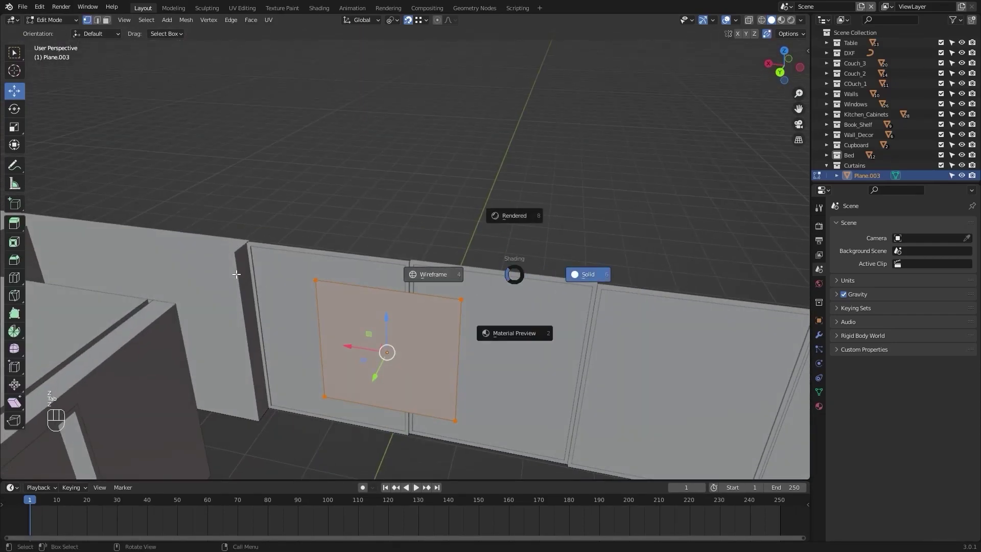
pyautogui.click(432, 274)
pyautogui.moveTo(304, 317)
pyautogui.keyDown('alt'); pyautogui.keyDown('shift'); pyautogui.mouseDown(button='middle')
pyautogui.moveTo(293, 282)
pyautogui.moveTo(305, 275)
pyautogui.mouseUp(button='middle'); pyautogui.keyUp('shift'); pyautogui.keyUp('alt')
pyautogui.moveTo(305, 274); pyautogui.dragTo(480, 296)
pyautogui.moveTo(480, 296); pyautogui.dragTo(215, 269, button='middle')
pyautogui.press('g')
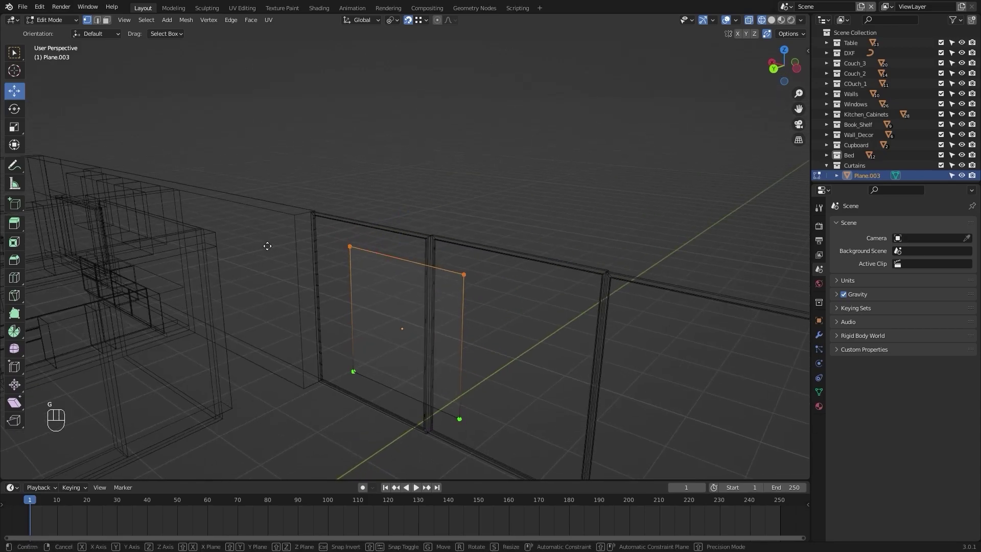
pyautogui.press('z')
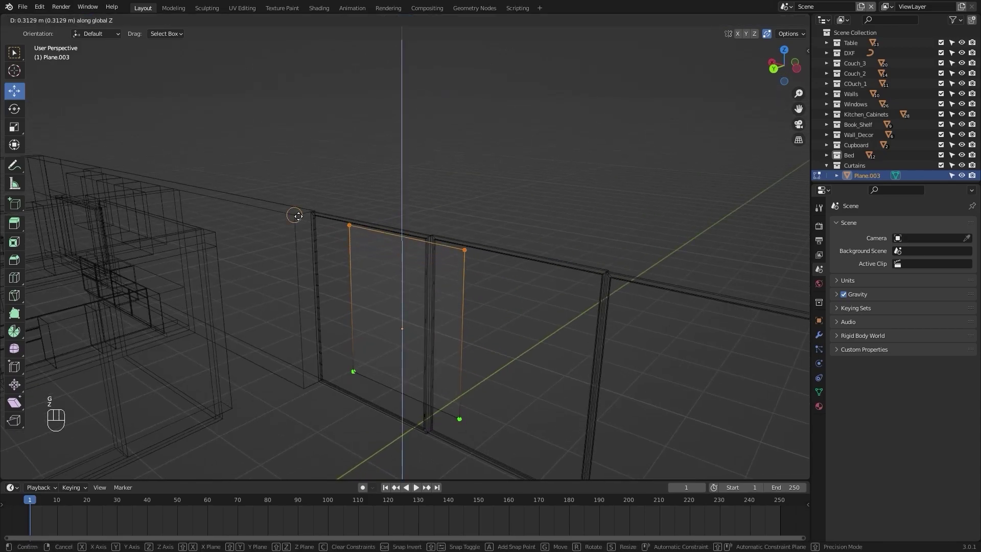
pyautogui.click(296, 214)
# - Select the plane's lower edge and lower it along Z to the base of the window frames
pyautogui.moveTo(295, 214); pyautogui.dragTo(309, 293, button='middle')
pyautogui.moveTo(200, 294); pyautogui.dragTo(446, 369)
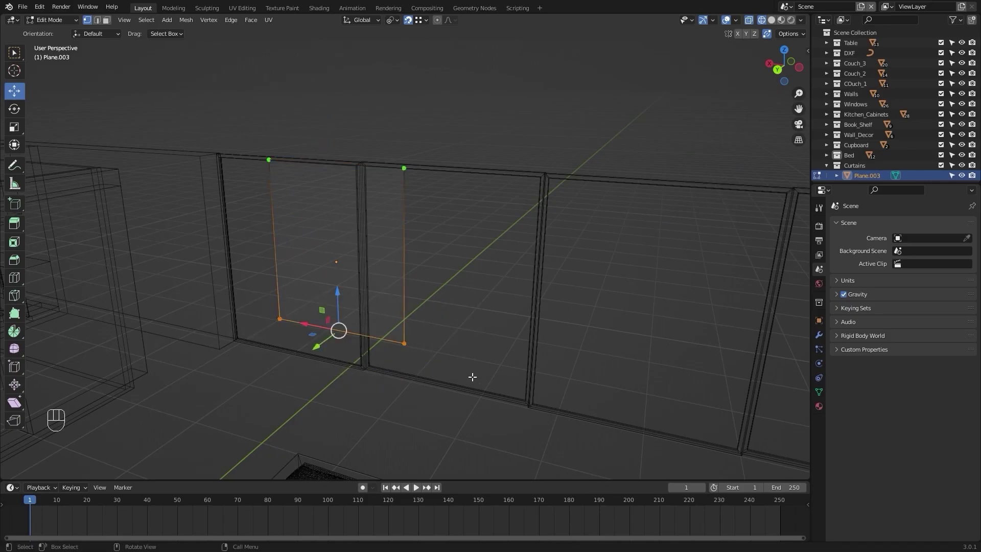
pyautogui.moveTo(471, 376); pyautogui.dragTo(264, 350, button='middle')
pyautogui.press('g')
pyautogui.press('z')
pyautogui.click(291, 337)
pyautogui.keyDown('alt'); pyautogui.moveTo(264, 351); pyautogui.dragTo(301, 360); pyautogui.keyUp('alt')
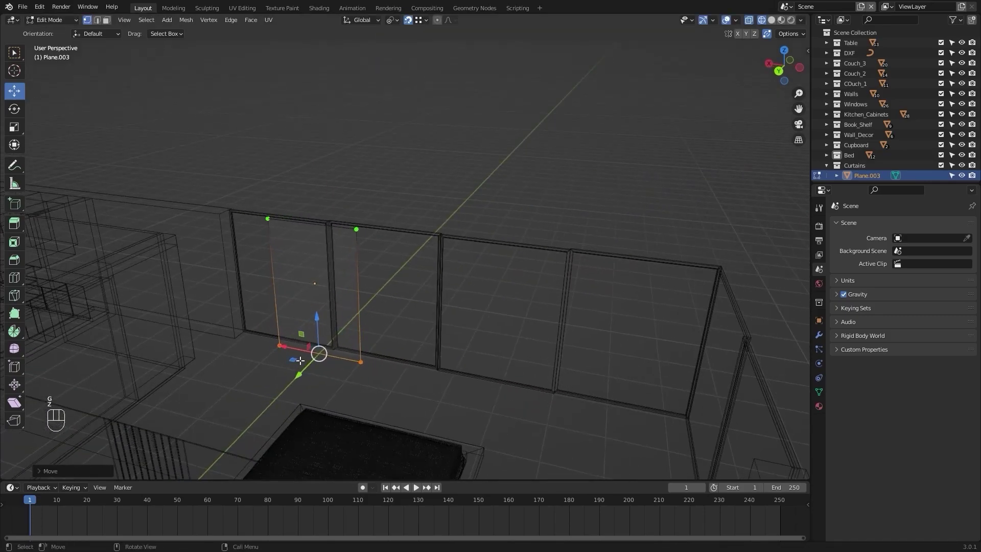
# - Turn off snapping and stretch the plane's vertical edge along X to the far corner of the window wall
pyautogui.click(437, 329)
pyautogui.keyDown('alt'); pyautogui.moveTo(438, 329); pyautogui.dragTo(442, 286); pyautogui.keyUp('alt')
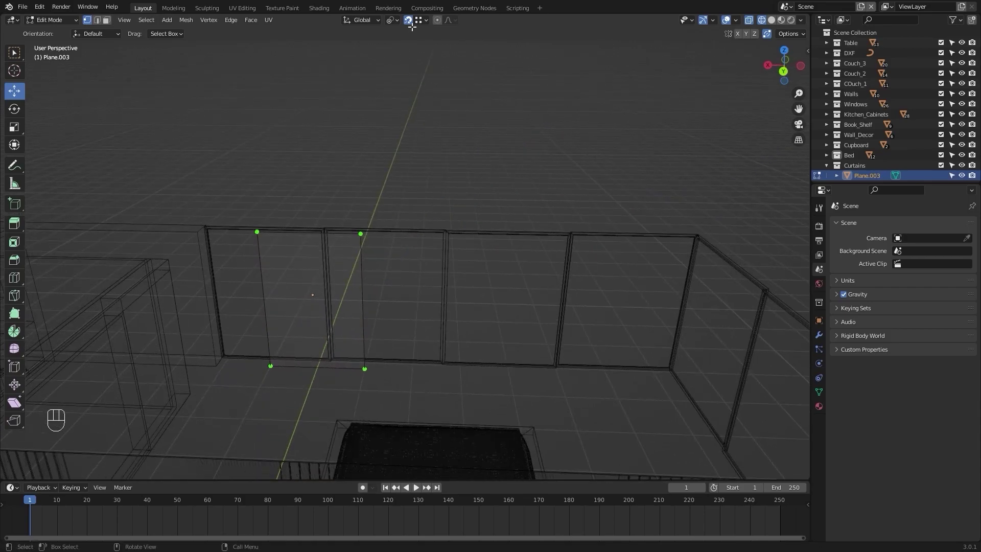
pyautogui.click(362, 301)
pyautogui.moveTo(362, 301); pyautogui.dragTo(293, 353, button='middle')
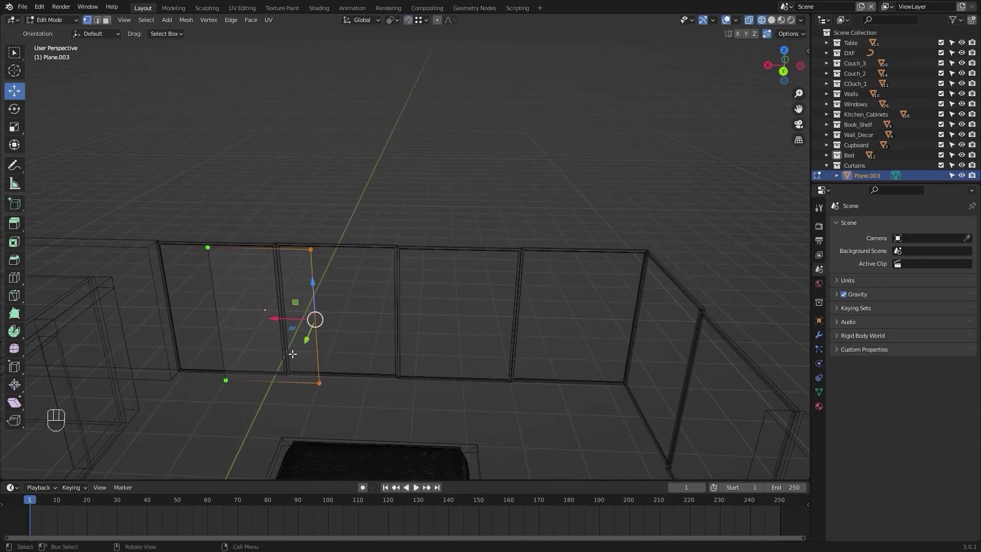
pyautogui.moveTo(279, 315); pyautogui.dragTo(592, 293)
pyautogui.moveTo(591, 293); pyautogui.dragTo(378, 345, button='middle')
# - Move the plane's opposite vertical edge outward along X, then return to solid shading and Object Mode
pyautogui.moveTo(377, 220)
pyautogui.mouseDown()
pyautogui.moveTo(252, 460)
pyautogui.moveTo(254, 444)
pyautogui.mouseUp()
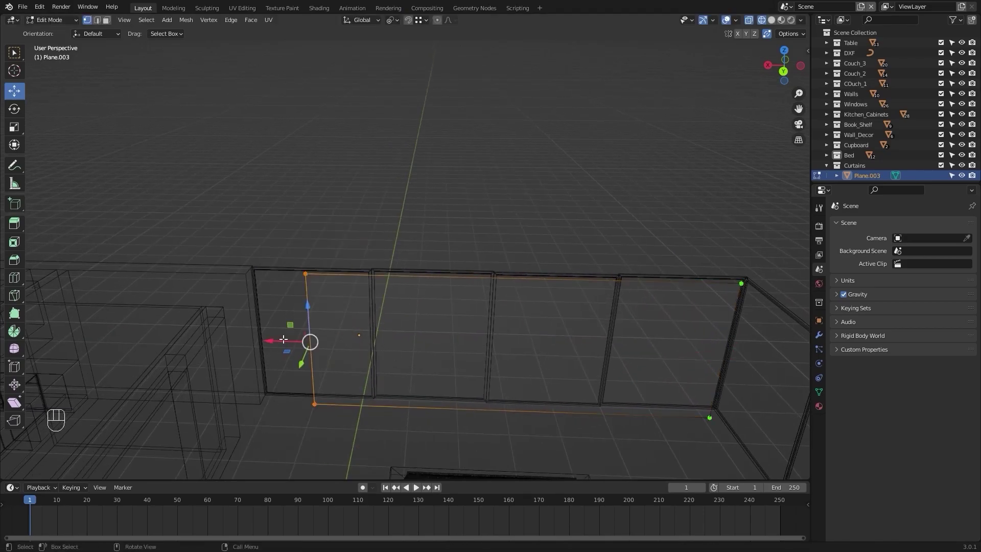
pyautogui.moveTo(281, 345); pyautogui.dragTo(245, 338)
pyautogui.moveTo(606, 376); pyautogui.dragTo(392, 324, button='middle')
pyautogui.hotkey('alt', 'z')
pyautogui.press('Tab')
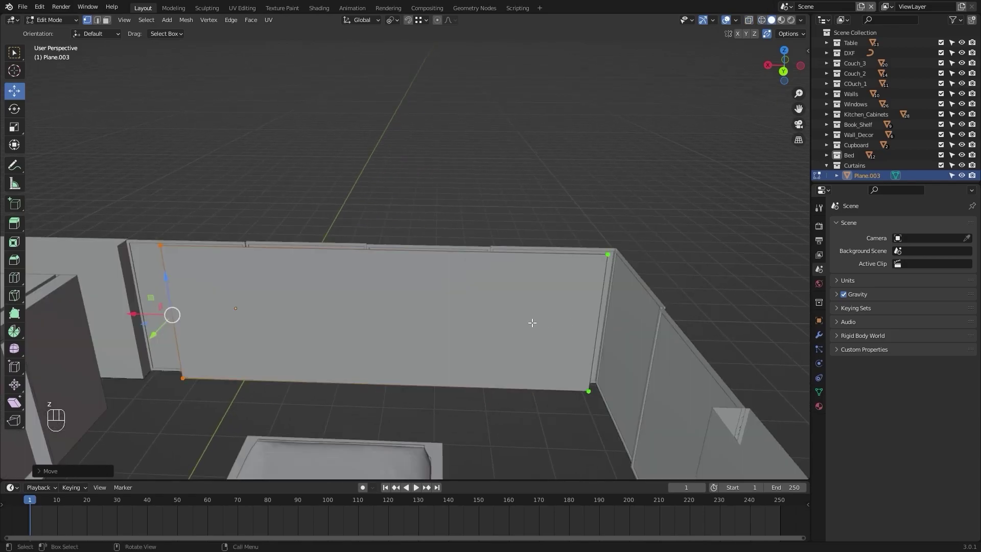
pyautogui.moveTo(347, 281); pyautogui.dragTo(418, 329, button='middle')
# - Add a Simple Subdivision Surface modifier to the curtain plane, raise its viewport levels and apply it
pyautogui.click(820, 331)
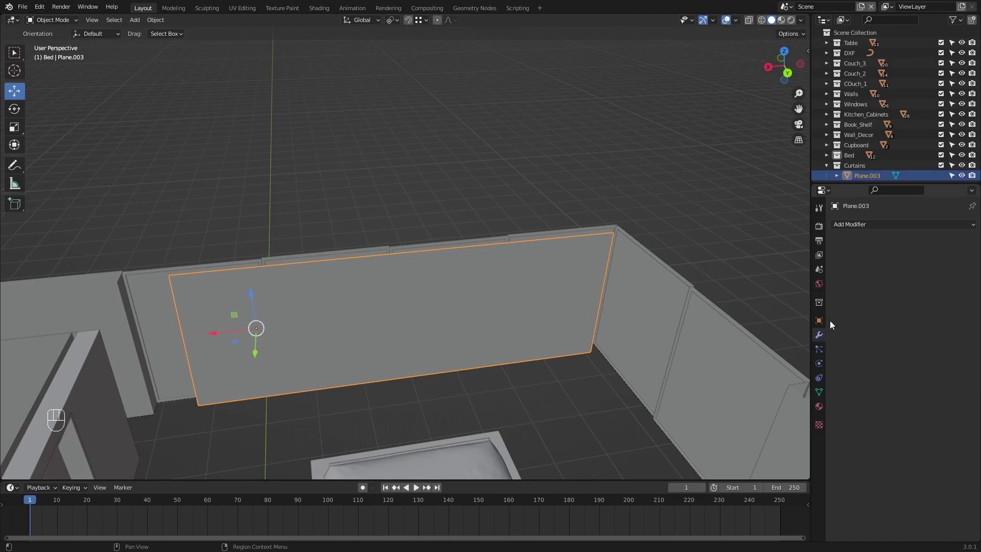
pyautogui.click(854, 224)
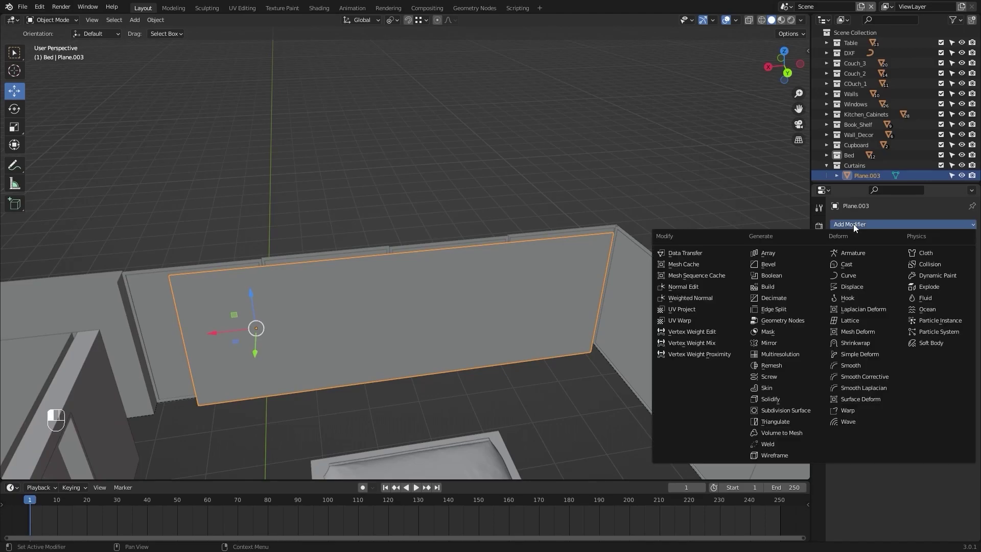
pyautogui.click(799, 411)
pyautogui.click(925, 280)
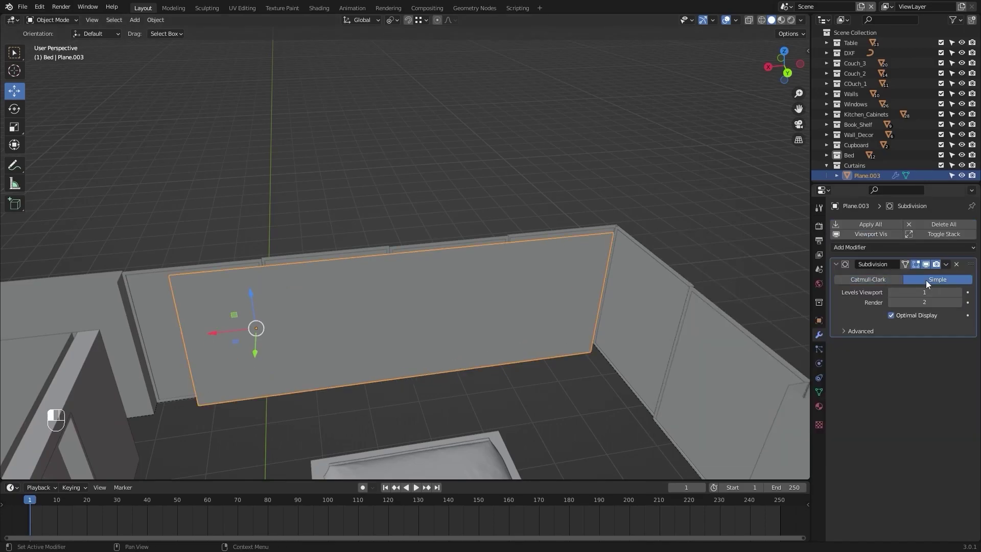
pyautogui.click(959, 292)
pyautogui.click(946, 264)
pyautogui.click(933, 276)
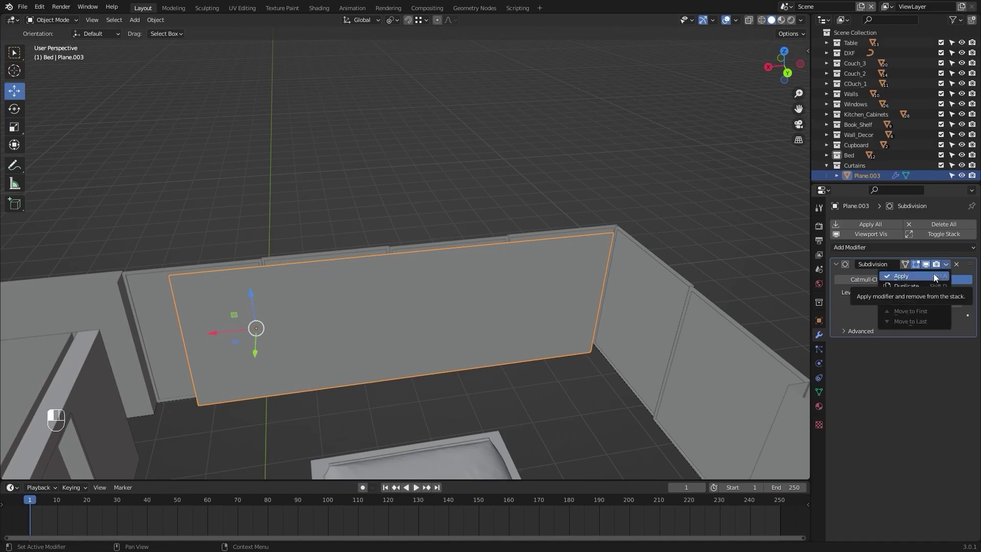
# - Add a second Subdivision Surface modifier to the curtain plane and set it to Simple
pyautogui.moveTo(574, 370)
pyautogui.keyDown('alt'); pyautogui.mouseDown()
pyautogui.moveTo(542, 367)
pyautogui.moveTo(577, 364)
pyautogui.mouseUp(); pyautogui.keyUp('alt')
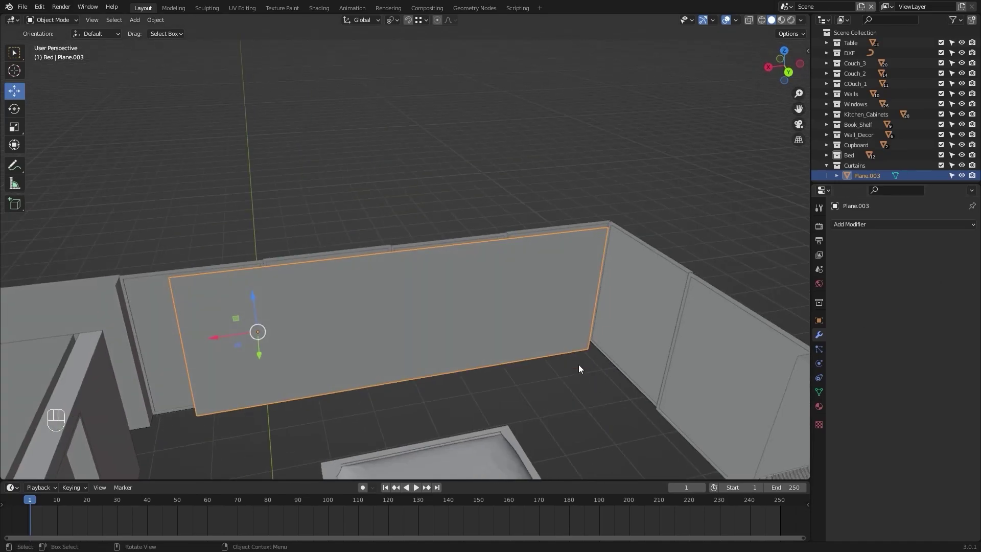
pyautogui.keyDown('alt'); pyautogui.moveTo(759, 329); pyautogui.dragTo(632, 378); pyautogui.keyUp('alt')
pyautogui.click(865, 223)
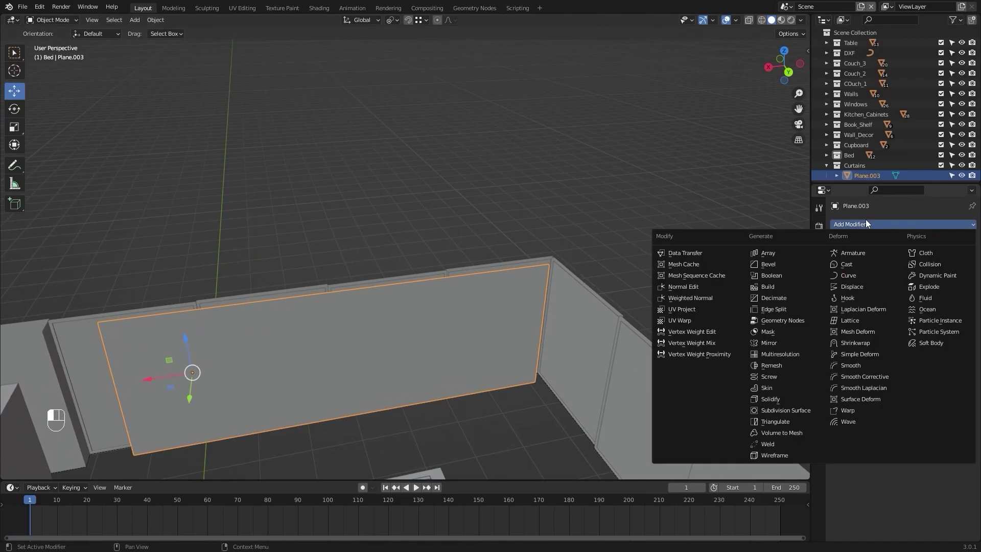
pyautogui.click(761, 407)
pyautogui.click(953, 280)
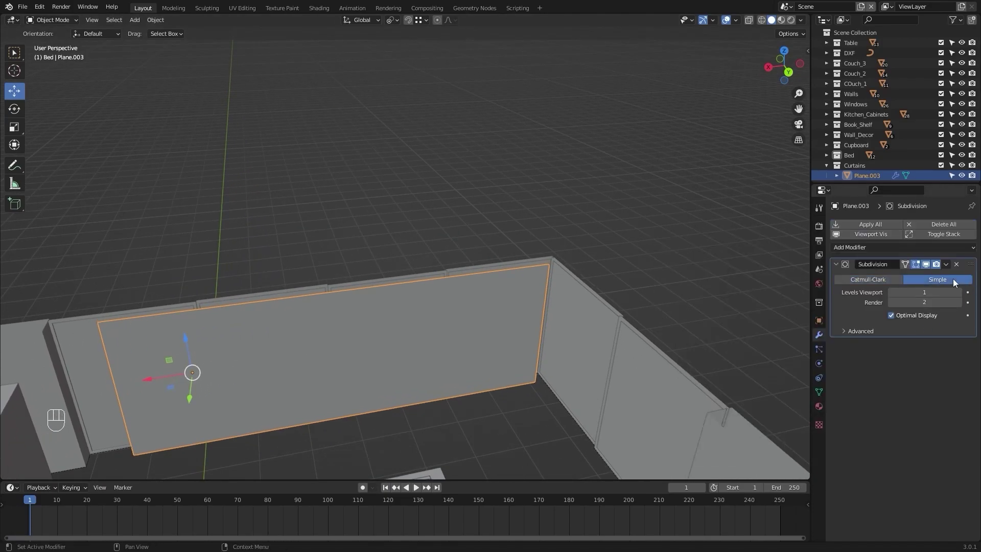
# - Add cloth physics to the curtain plane with the Silk preset
pyautogui.click(819, 364)
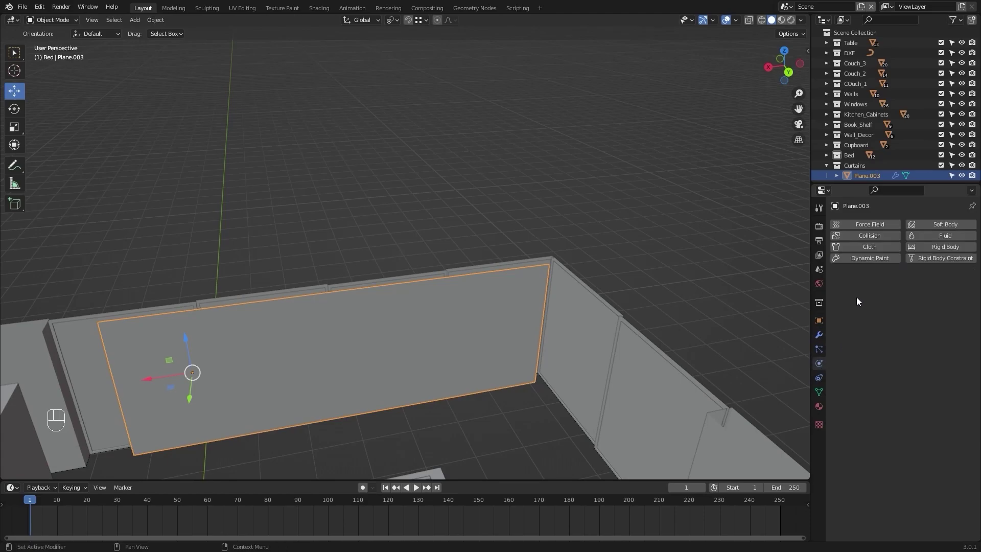
pyautogui.click(865, 246)
pyautogui.click(959, 276)
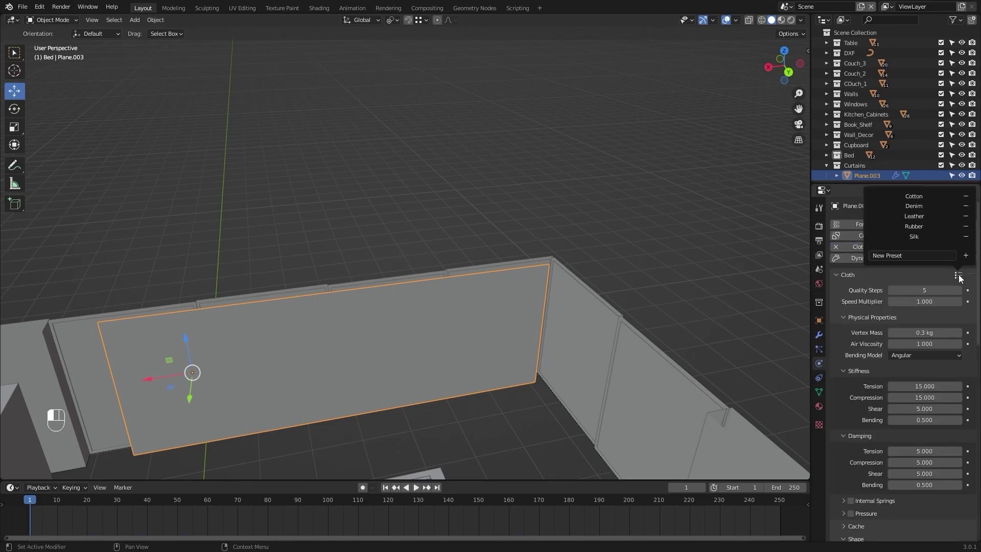
pyautogui.click(917, 236)
# - Enable self collisions for the cloth and set their distance to 0.001 m
pyautogui.scroll(-5, 911, 341)
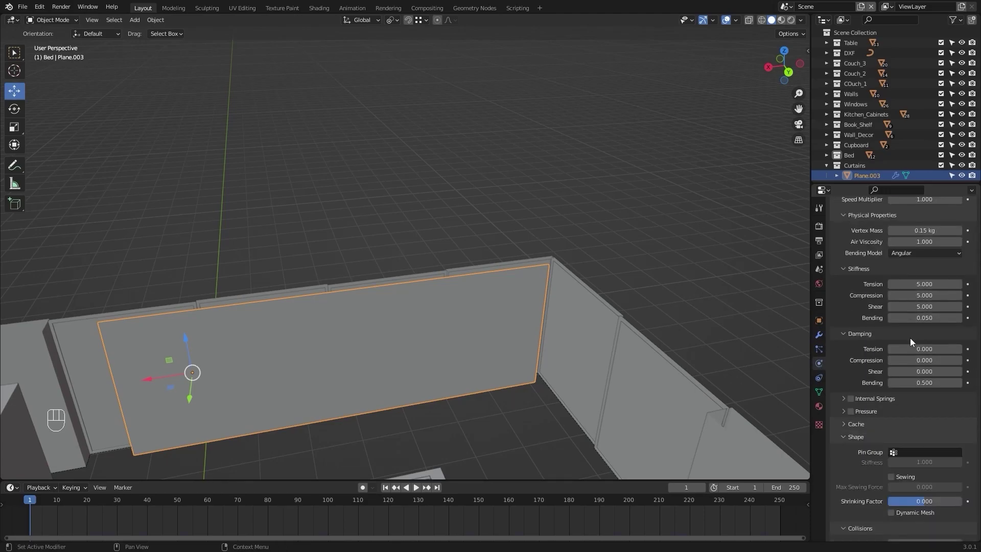
pyautogui.scroll(-10, 910, 338)
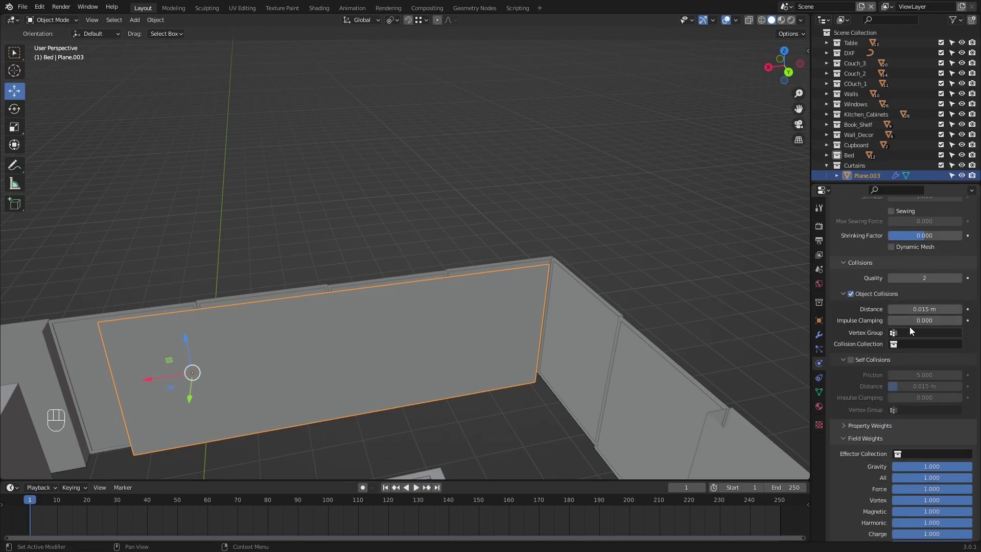
pyautogui.scroll(-3, 902, 353)
pyautogui.scroll(1, 875, 321)
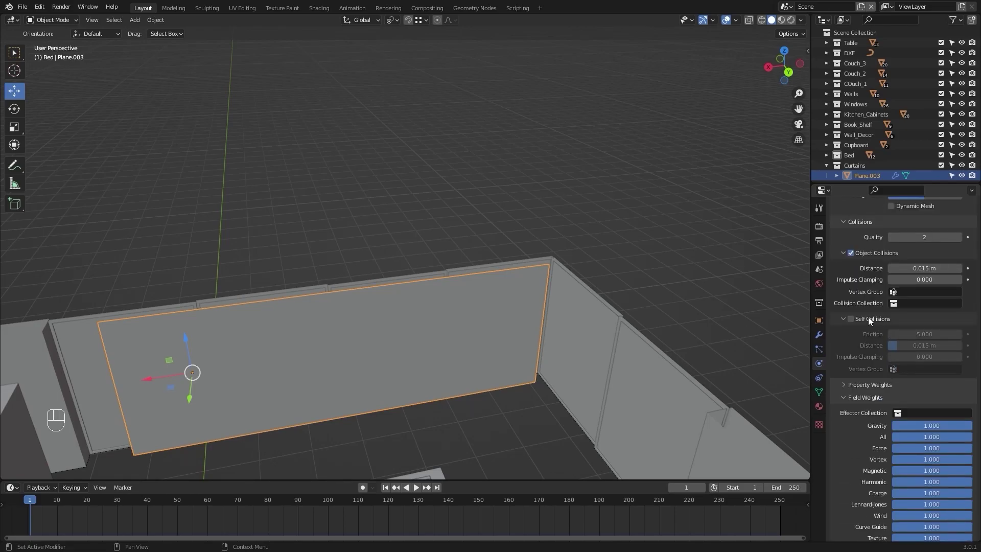
pyautogui.click(852, 320)
pyautogui.moveTo(930, 346); pyautogui.dragTo(887, 345)
pyautogui.scroll(6, 949, 349)
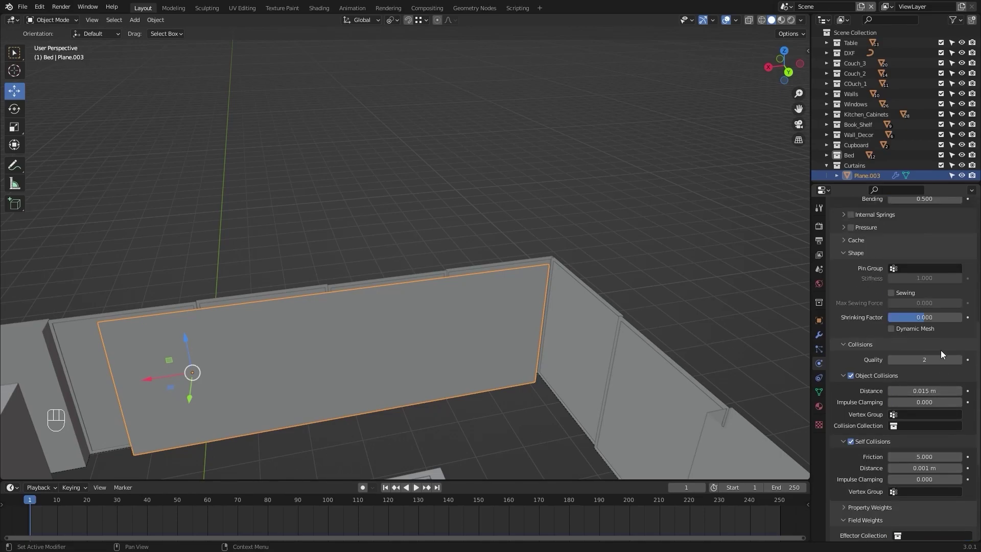
# - Set the cloth's collision quality to 5
pyautogui.doubleClick(931, 360)
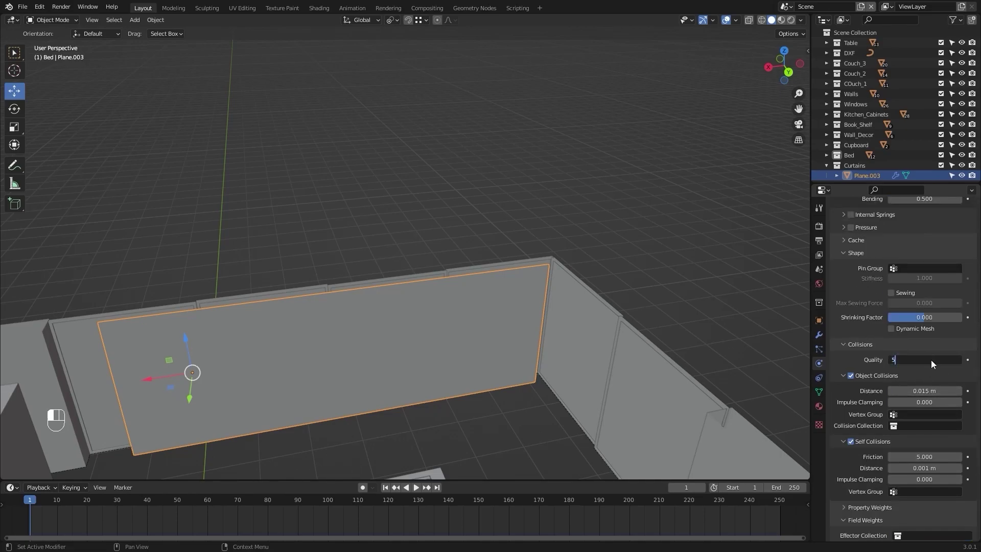
pyautogui.write('5')
pyautogui.press('Return')
pyautogui.scroll(6, 879, 385)
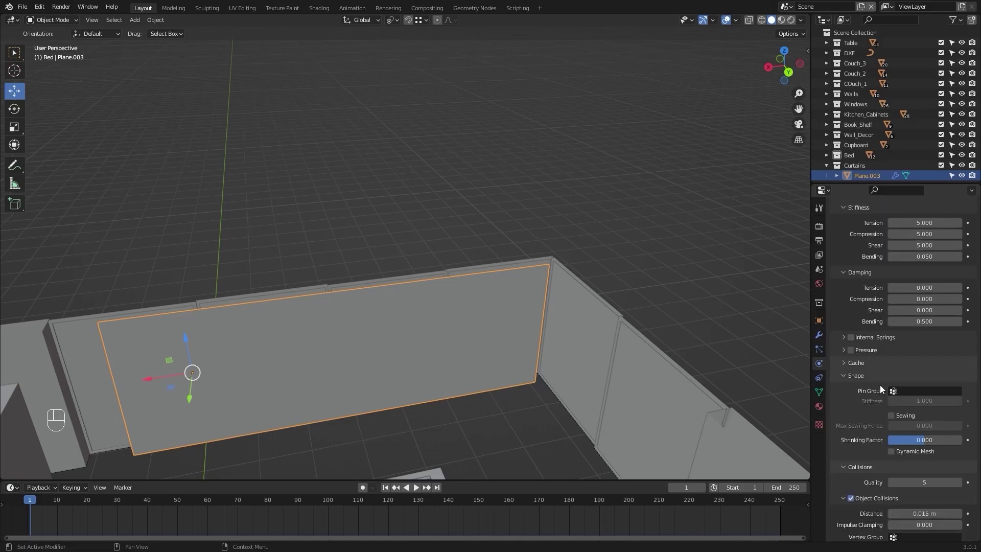
pyautogui.scroll(-10, 879, 385)
pyautogui.scroll(18, 880, 384)
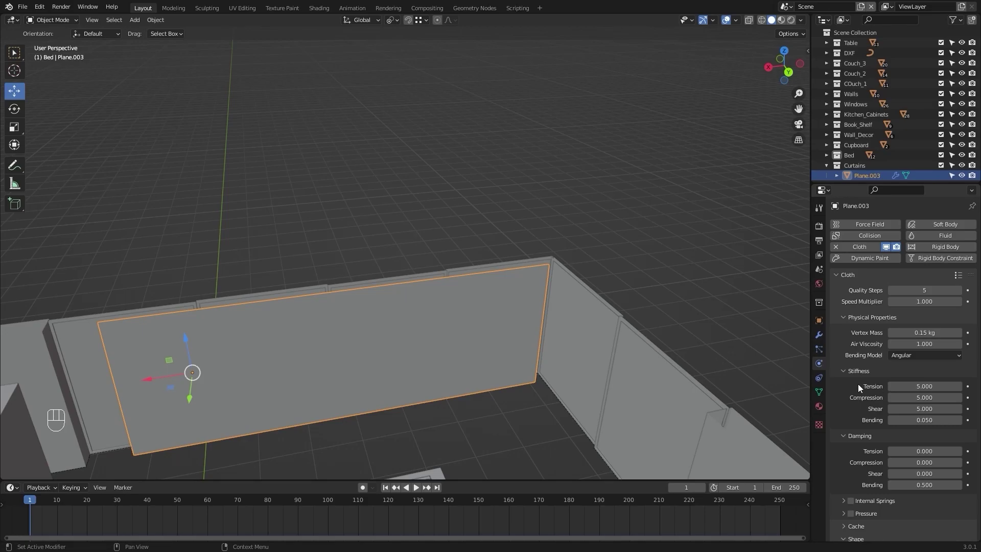
# - Select the whole top row of vertices of the curtain plane in Edit Mode
pyautogui.click(818, 392)
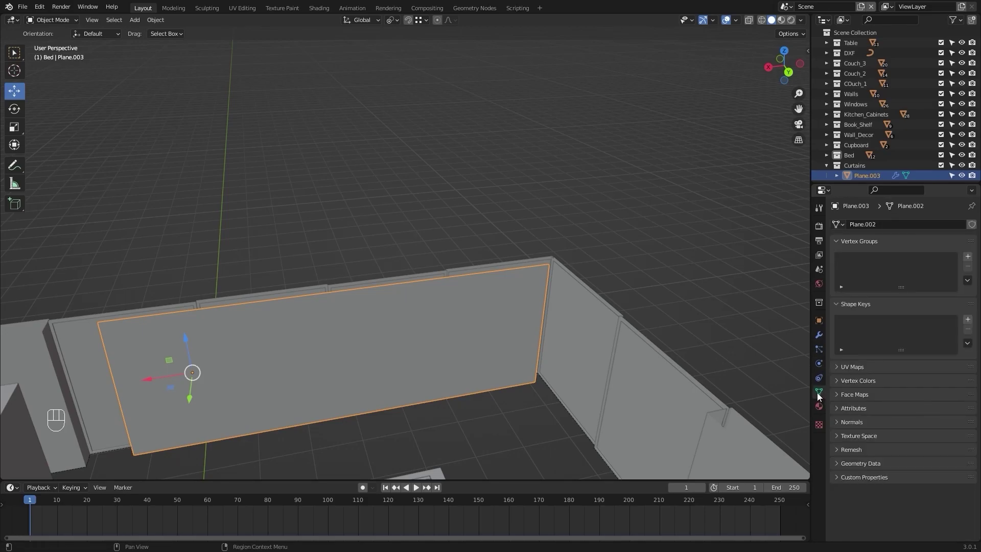
pyautogui.moveTo(718, 346); pyautogui.dragTo(569, 330, button='middle')
pyautogui.scroll(3, 568, 331)
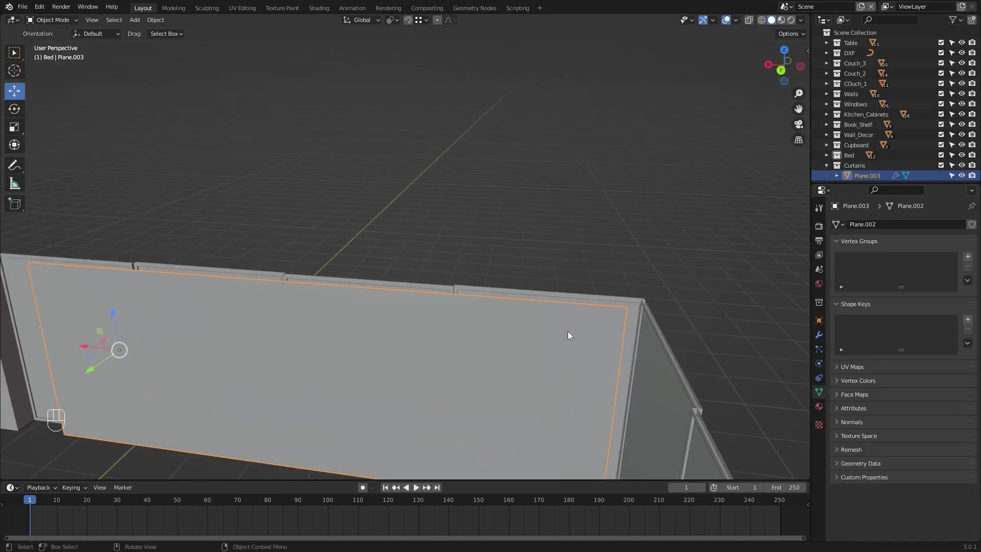
pyautogui.press('Tab')
pyautogui.keyDown('shift'); pyautogui.moveTo(682, 336); pyautogui.dragTo(531, 317, button='middle'); pyautogui.keyUp('shift')
pyautogui.scroll(5, 565, 312)
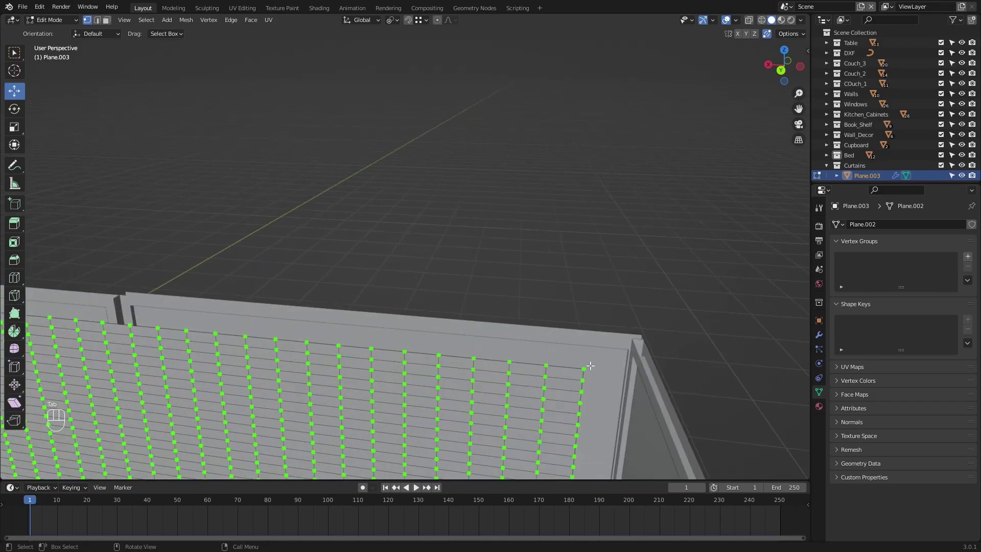
pyautogui.scroll(-5, 585, 368)
pyautogui.keyDown('shift'); pyautogui.moveTo(582, 365); pyautogui.dragTo(455, 325, button='middle'); pyautogui.keyUp('shift')
pyautogui.scroll(4, 454, 324)
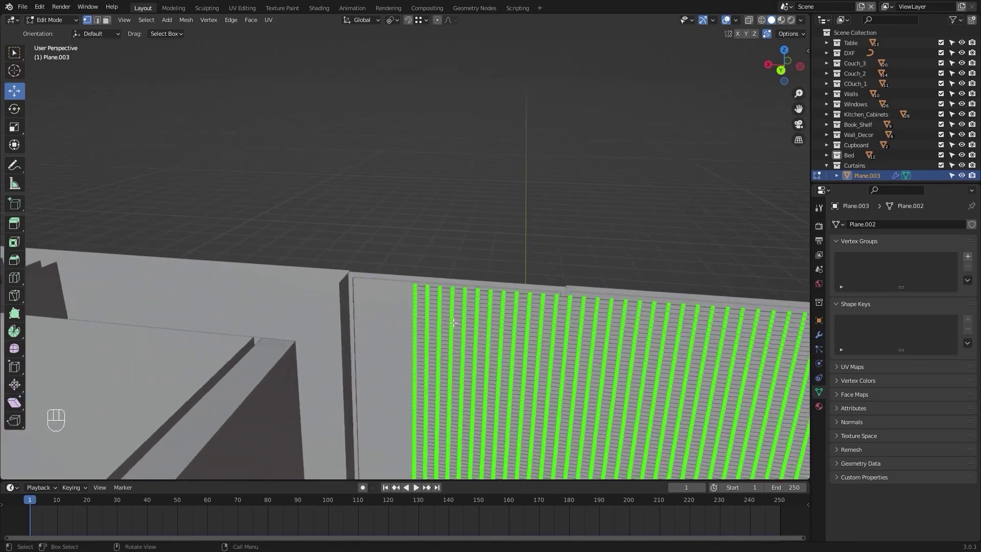
pyautogui.keyDown('ctrl'); pyautogui.click(425, 303); pyautogui.keyUp('ctrl')
pyautogui.scroll(-4, 429, 306)
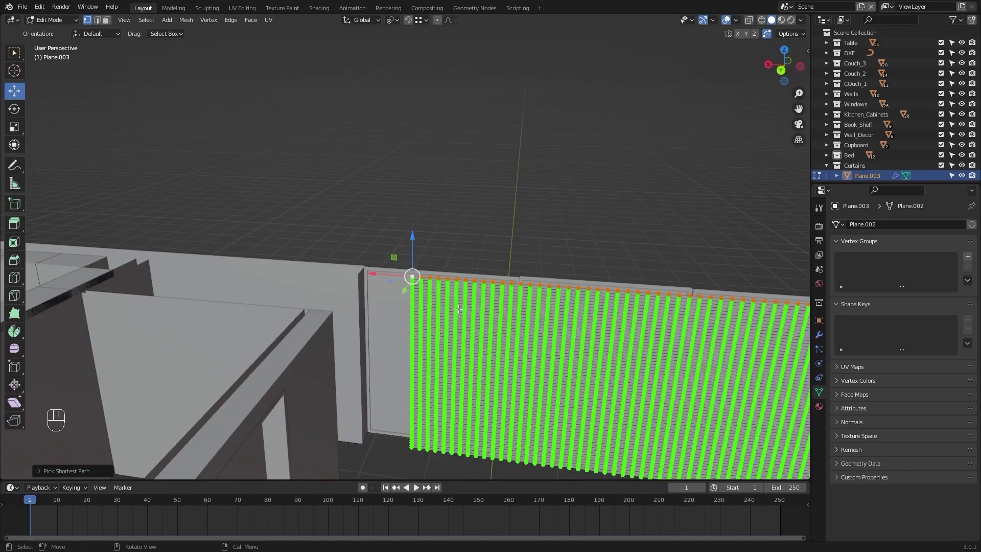
# - Create a vertex group on the curtain plane, assign the selected top row of vertices to it and return to Object Mode
pyautogui.keyDown('shift'); pyautogui.moveTo(725, 316); pyautogui.dragTo(548, 303, button='middle'); pyautogui.keyUp('shift')
pyautogui.scroll(-3, 544, 297)
pyautogui.scroll(2, 548, 303)
pyautogui.keyDown('ctrl'); pyautogui.scroll(-3, 548, 303); pyautogui.keyUp('ctrl')
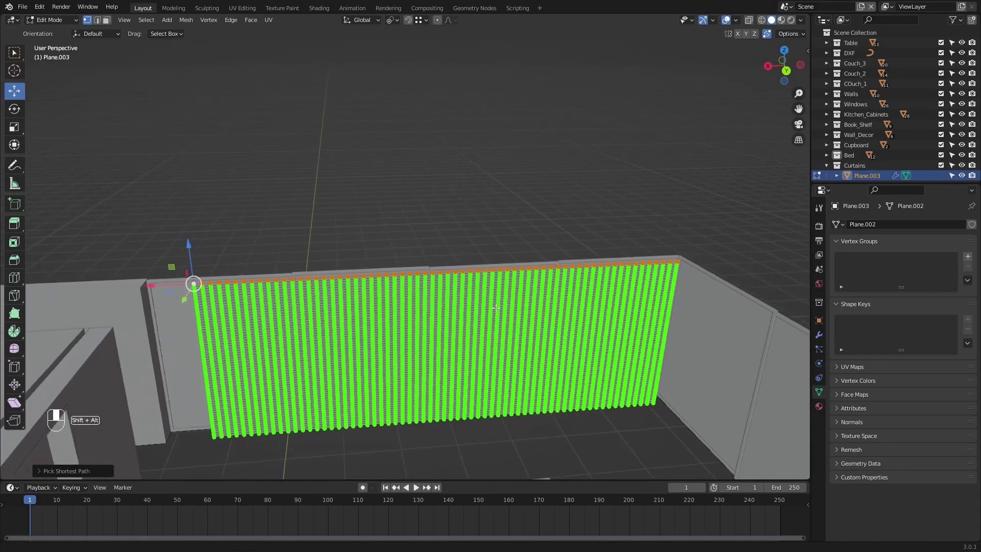
pyautogui.keyDown('ctrl'); pyautogui.scroll(-3, 489, 310); pyautogui.keyUp('ctrl')
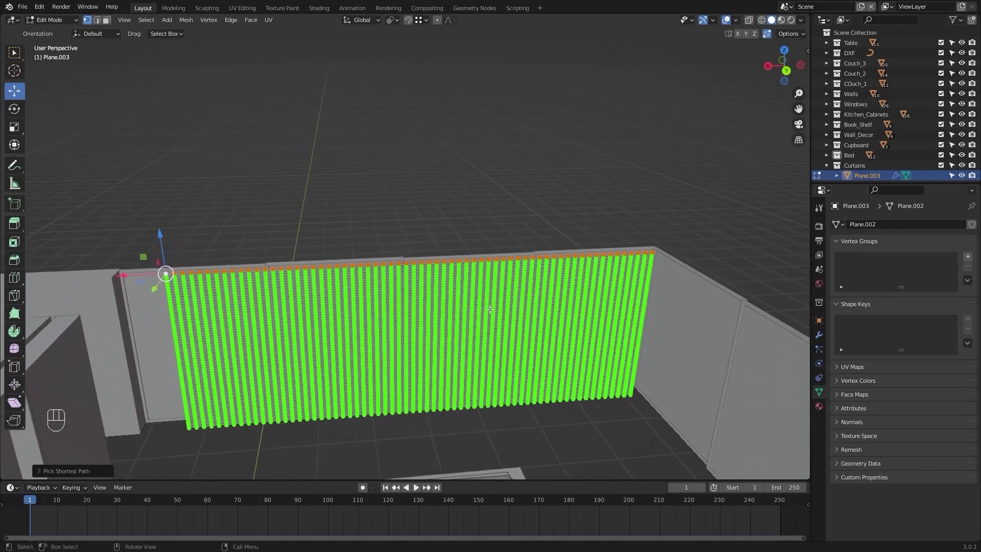
pyautogui.click(967, 257)
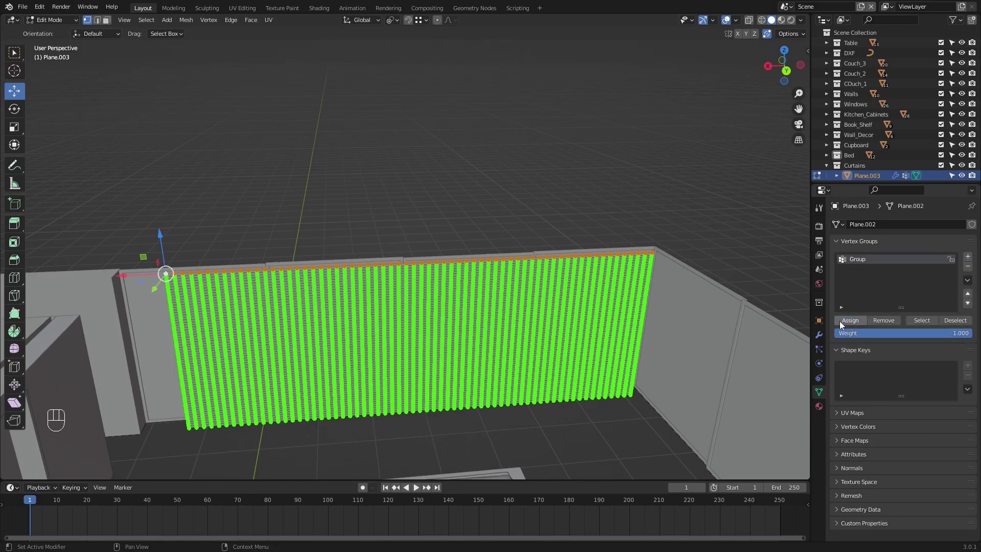
pyautogui.keyDown('ctrl'); pyautogui.scroll(-3, 638, 257); pyautogui.keyUp('ctrl')
pyautogui.press('Tab')
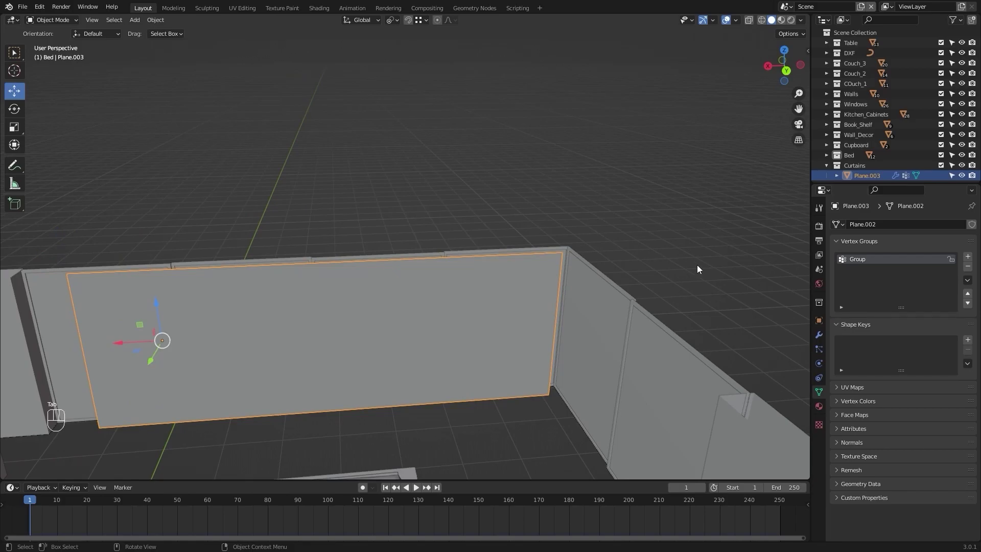
pyautogui.keyDown('ctrl'); pyautogui.scroll(-3, 697, 264); pyautogui.keyUp('ctrl')
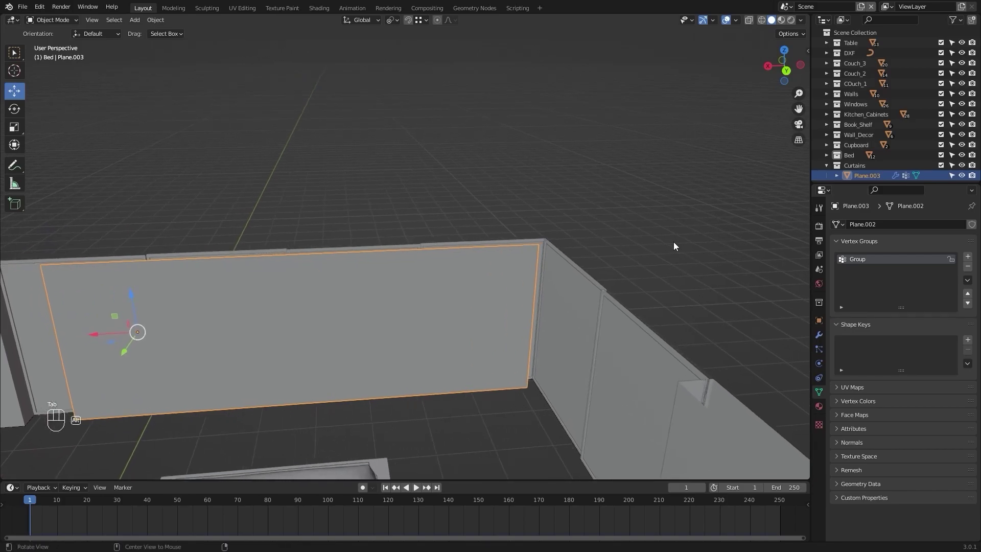
# - Set the cloth's pin group to the vertex group holding the curtain's top row
pyautogui.click(819, 364)
pyautogui.scroll(-6, 904, 343)
pyautogui.scroll(-8, 904, 342)
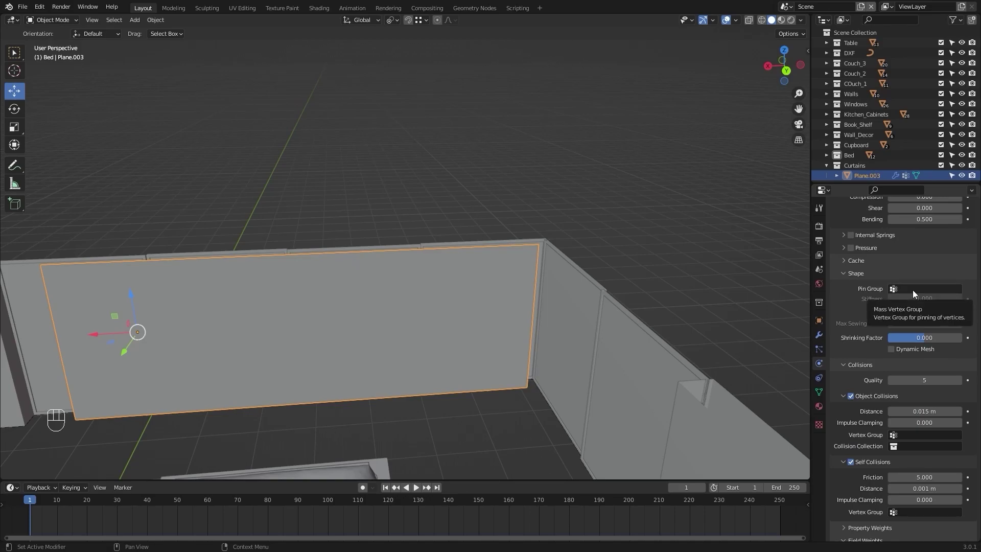
pyautogui.click(913, 290)
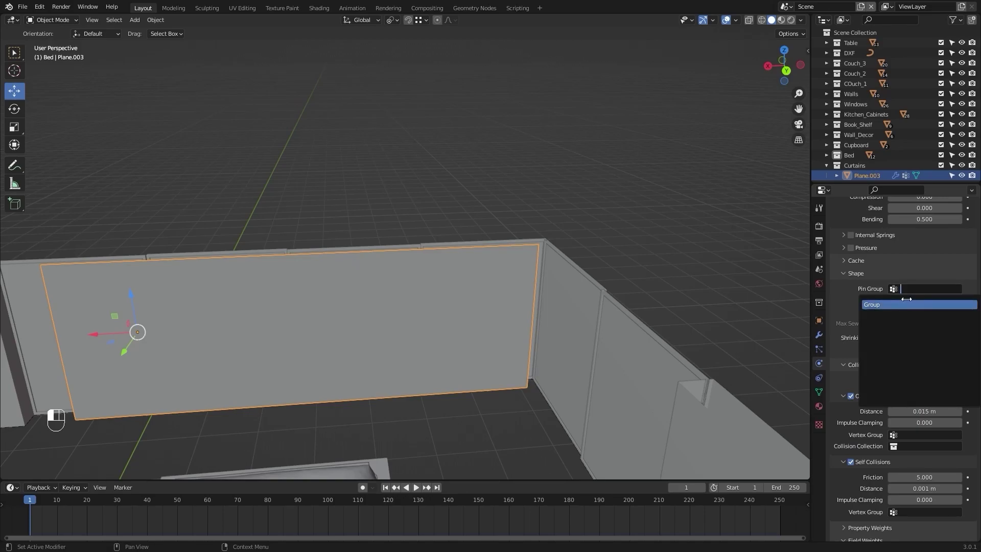
pyautogui.click(906, 304)
pyautogui.keyDown('shift'); pyautogui.moveTo(516, 237); pyautogui.dragTo(543, 241, button='middle'); pyautogui.keyUp('shift')
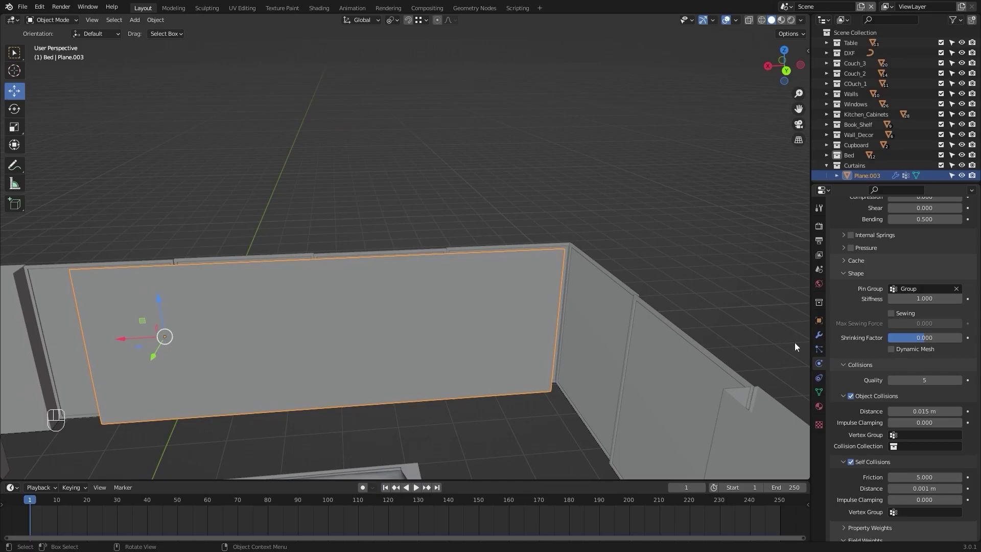
# - Add a basis shape key and a second shape key to the curtain plane
pyautogui.click(818, 392)
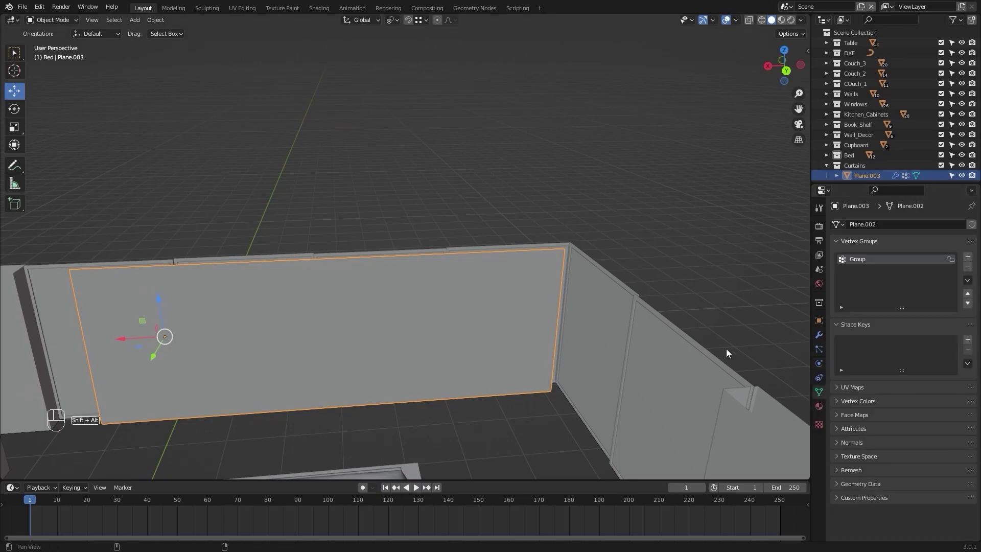
pyautogui.keyDown('shift'); pyautogui.moveTo(725, 348); pyautogui.dragTo(675, 278, button='middle'); pyautogui.keyUp('shift')
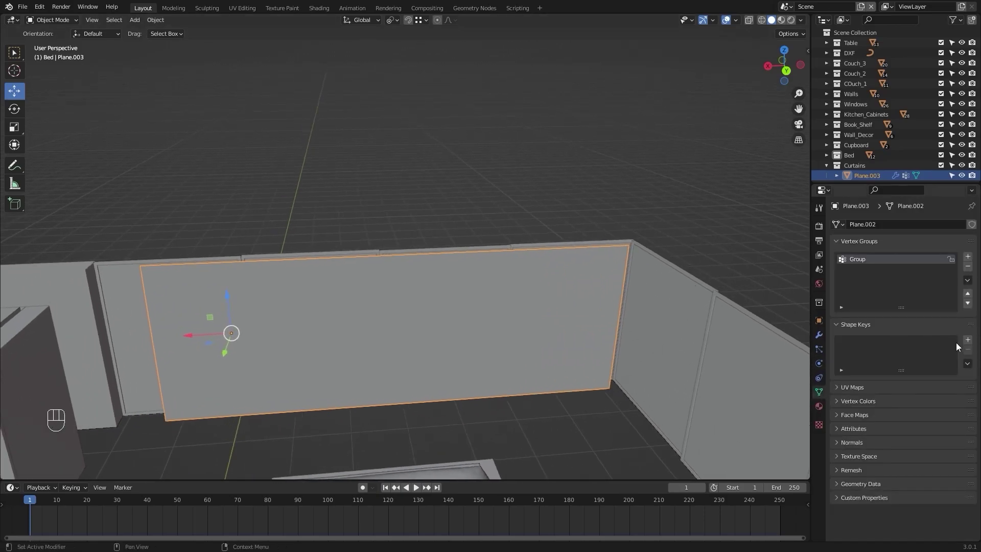
pyautogui.click(970, 341)
pyautogui.click(970, 341)
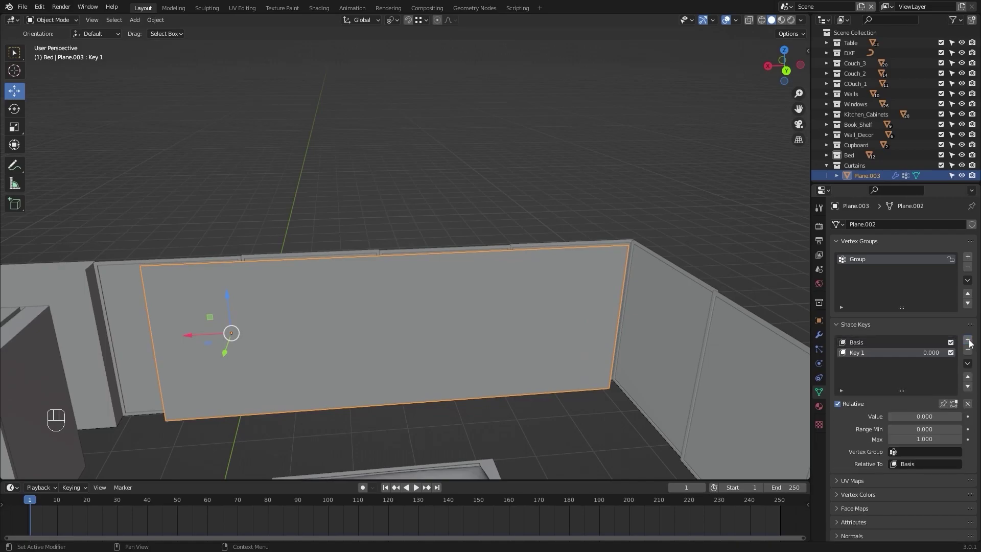
# - Scale the curtain's top row of vertices by 0.4 along the X axis in the second shape key
pyautogui.press('Tab')
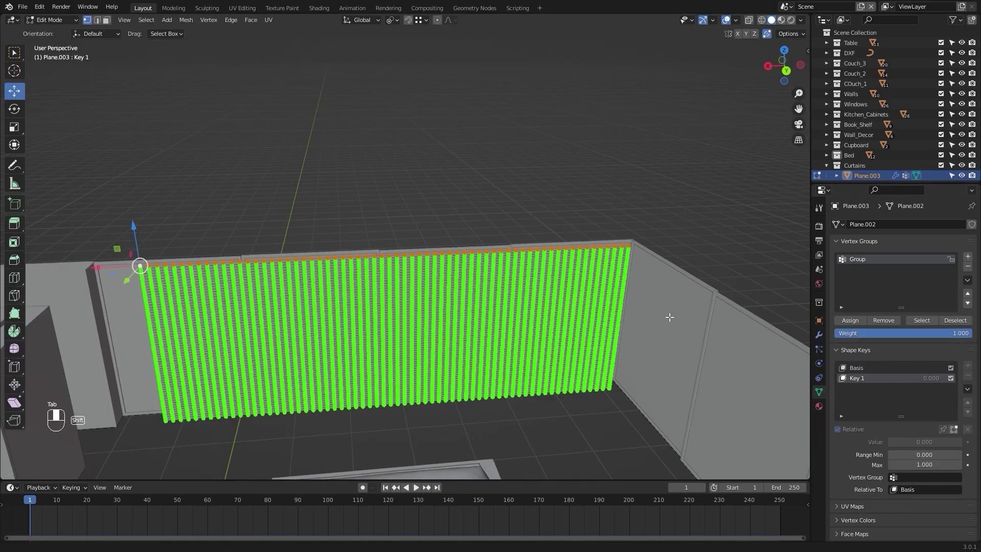
pyautogui.moveTo(661, 346); pyautogui.dragTo(617, 232, button='middle')
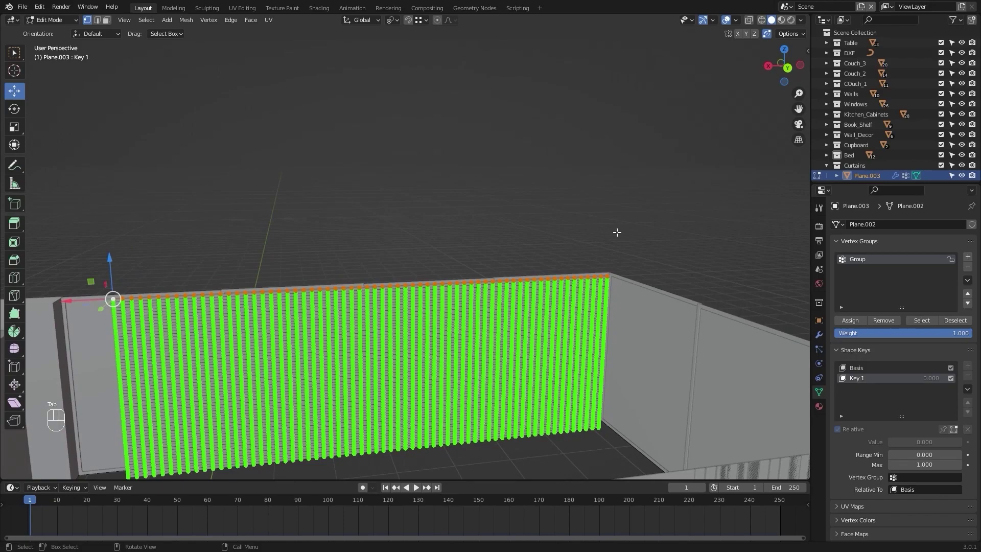
pyautogui.press('s')
pyautogui.press('x')
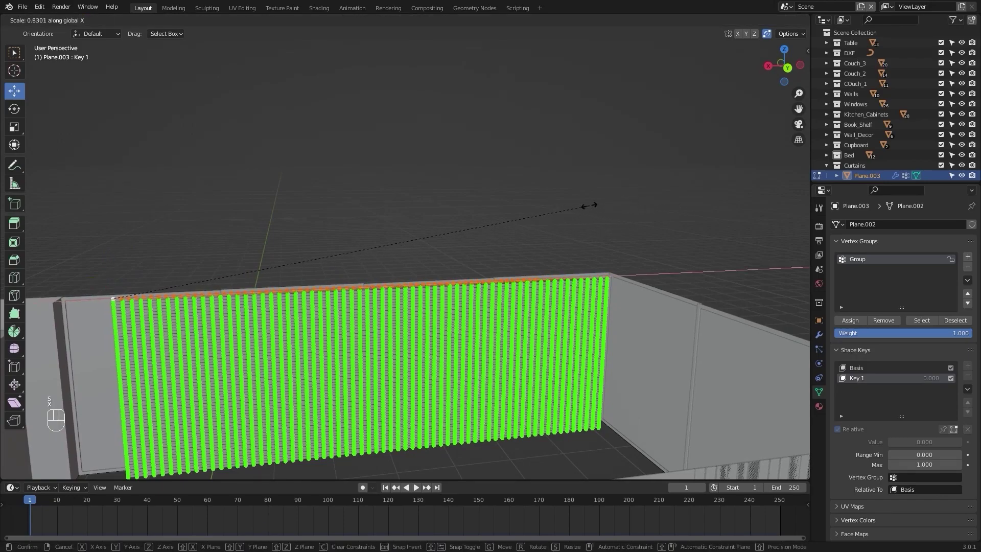
pyautogui.press('KP_0')
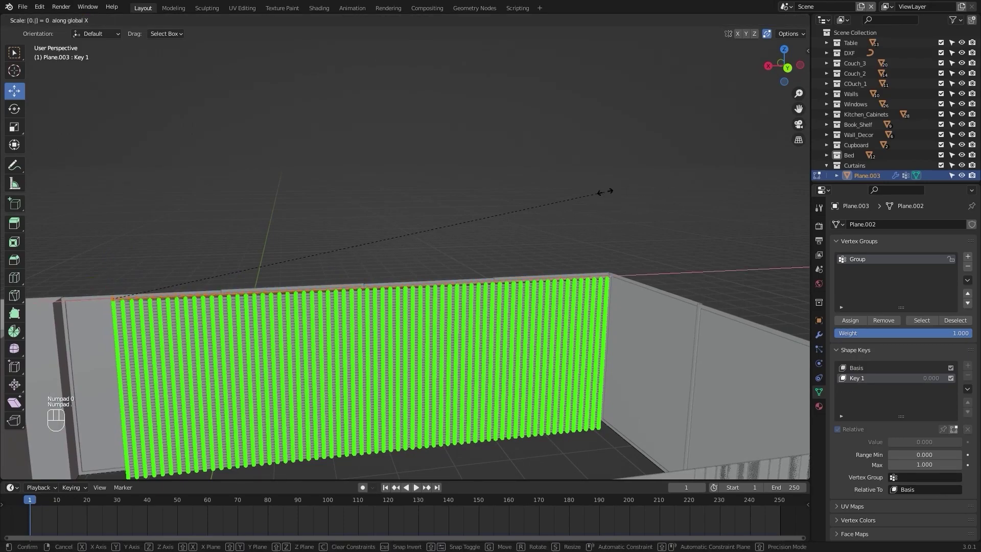
pyautogui.press('KP_4')
pyautogui.press('KP_Enter')
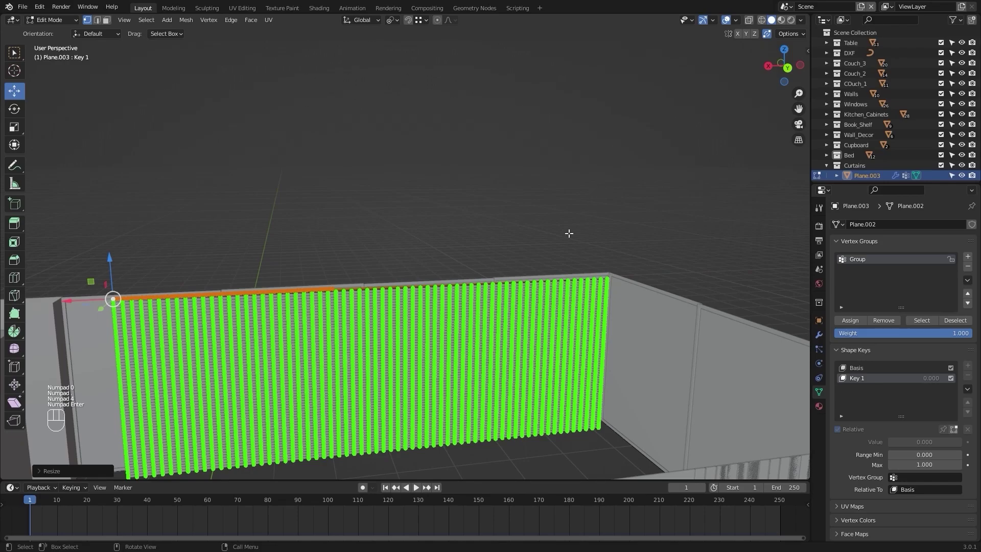
pyautogui.press('Tab')
# - Insert a keyframe for the second shape key's value of 0 at frame 1
pyautogui.moveTo(633, 228); pyautogui.dragTo(615, 222, button='middle')
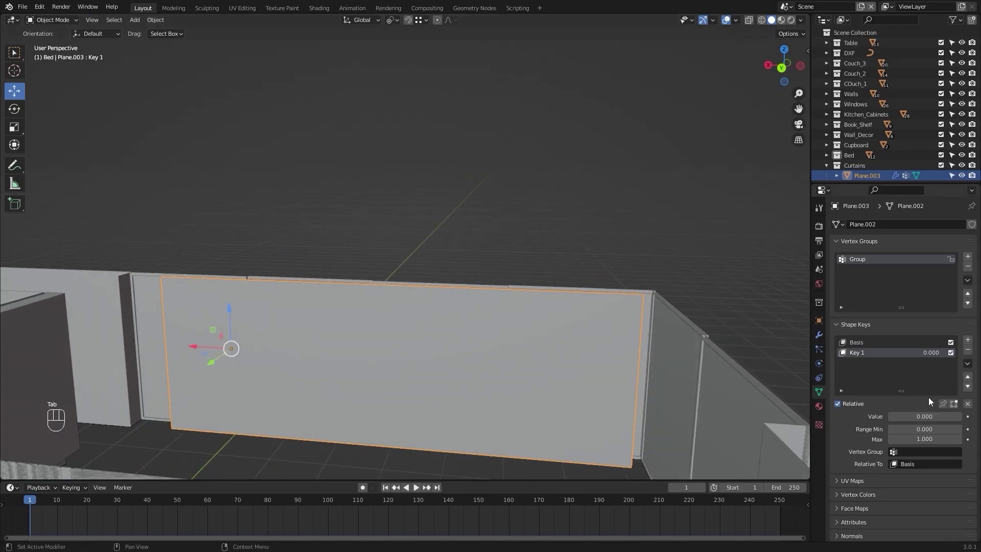
pyautogui.moveTo(749, 372); pyautogui.dragTo(756, 369, button='middle')
pyautogui.keyDown('alt'); pyautogui.moveTo(755, 373); pyautogui.dragTo(776, 380); pyautogui.keyUp('alt')
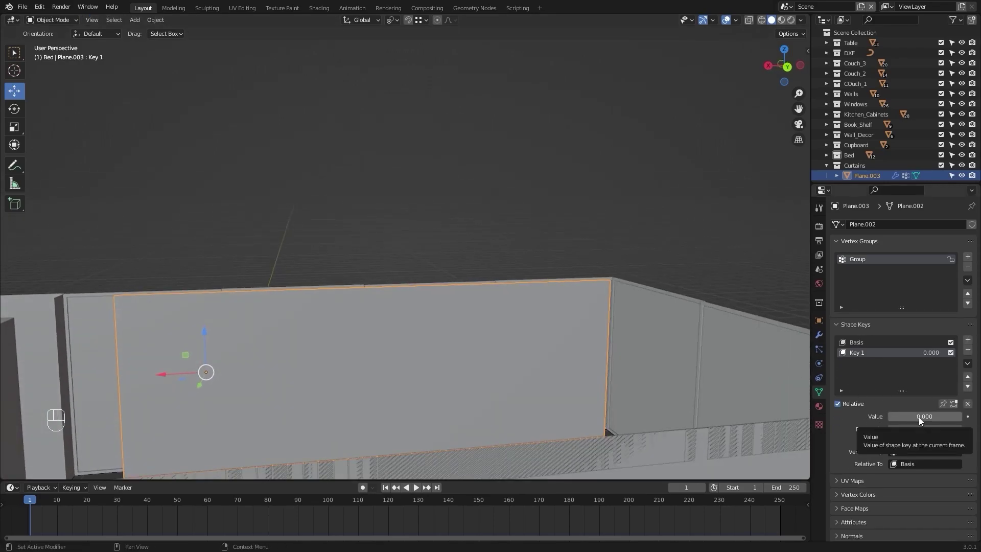
pyautogui.press('i')
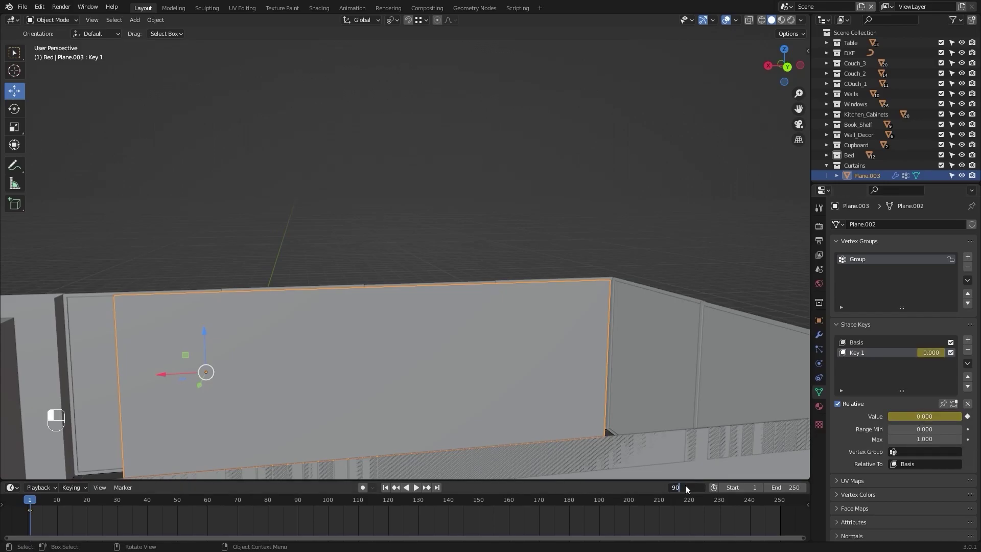
# - Go to frame 90, set the second shape key's value to 1 and keyframe it
pyautogui.press('Return')
pyautogui.doubleClick(938, 417)
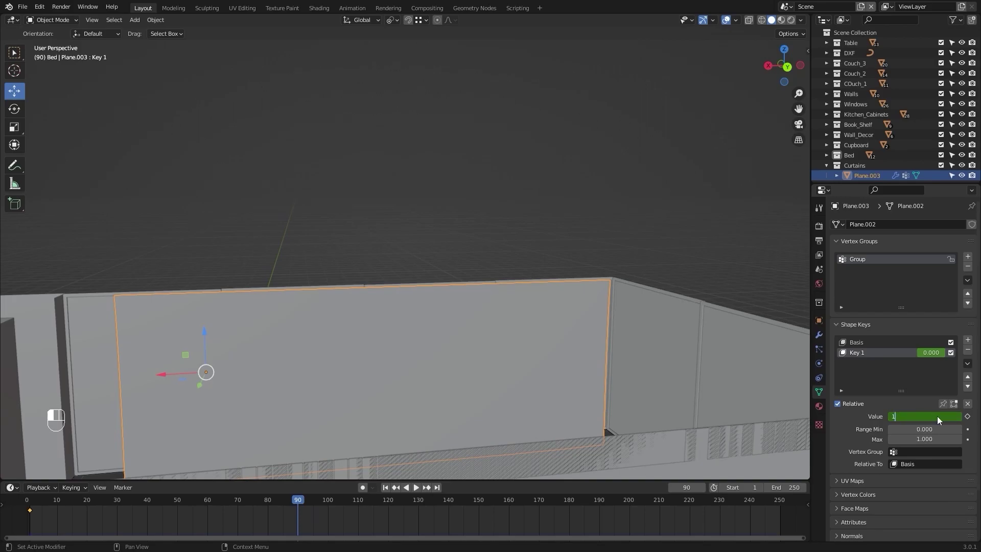
pyautogui.press('i')
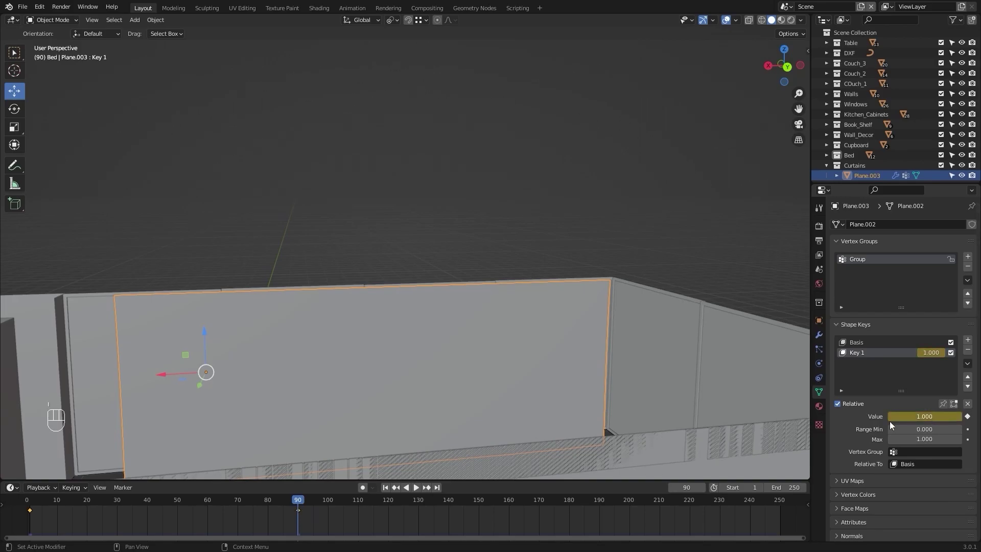
# - Play the cloth simulation from frame 1 and stop it at about frame 144, once the curtain is gathered into folds
pyautogui.keyDown('alt'); pyautogui.moveTo(392, 425); pyautogui.dragTo(422, 416); pyautogui.keyUp('alt')
pyautogui.scroll(2, 414, 415)
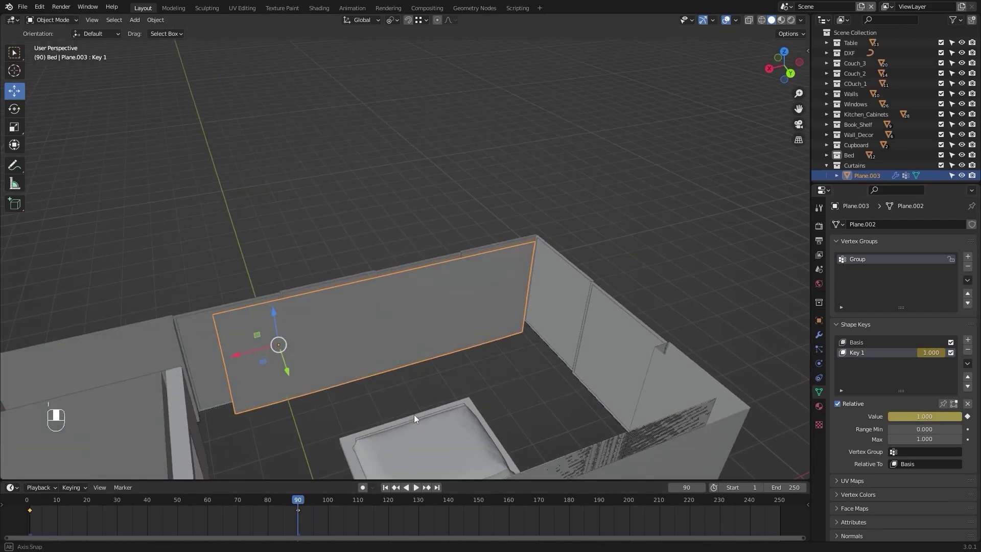
pyautogui.keyDown('shift'); pyautogui.moveTo(413, 415); pyautogui.dragTo(404, 424, button='middle'); pyautogui.keyUp('shift')
pyautogui.hotkey('shift', 'Left')
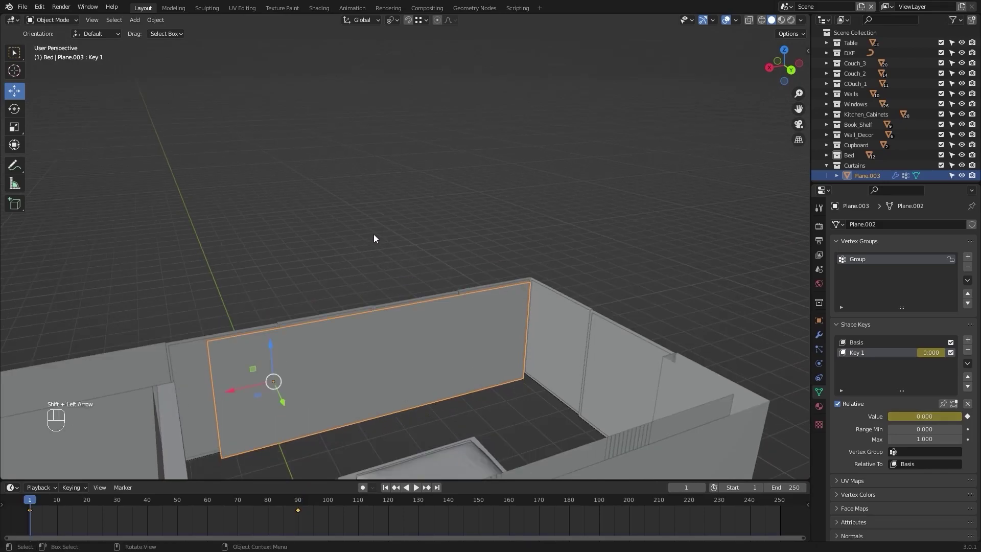
pyautogui.press('space')
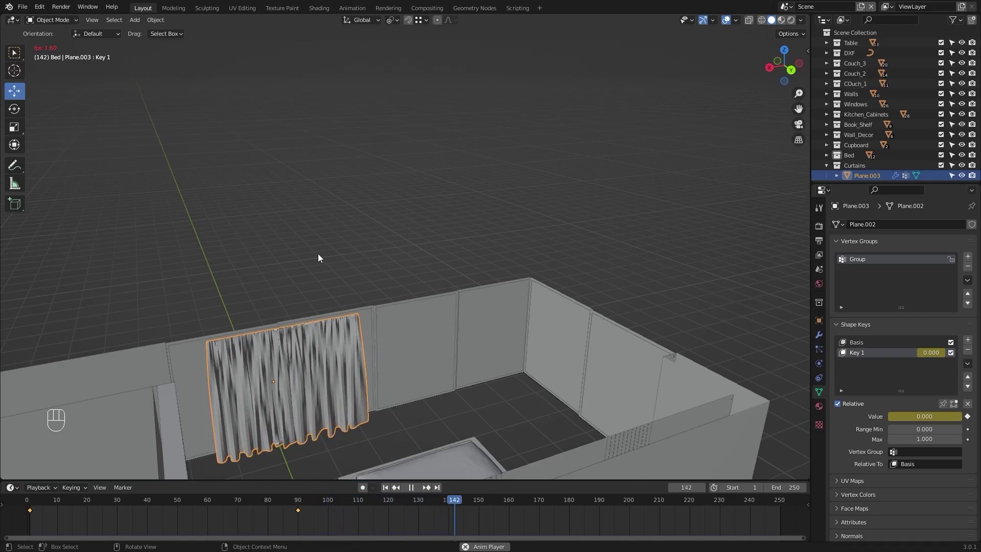
pyautogui.press('space')
# - Apply smooth shading to the gathered curtain
pyautogui.moveTo(349, 284); pyautogui.dragTo(367, 239, button='middle')
pyautogui.scroll(4, 378, 241)
pyautogui.rightClick(380, 194)
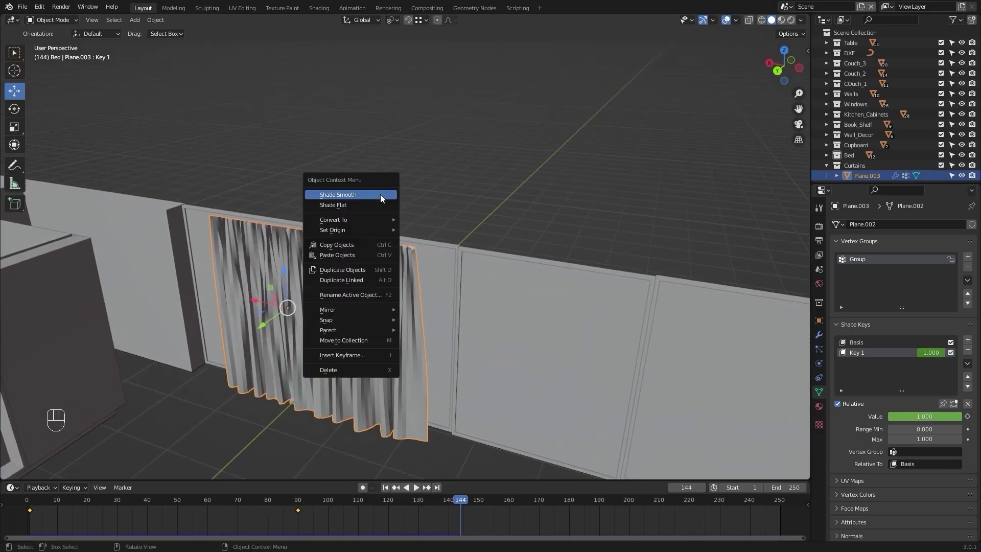
pyautogui.click(380, 194)
pyautogui.moveTo(372, 198)
pyautogui.mouseDown(button='middle')
pyautogui.moveTo(440, 222)
pyautogui.moveTo(451, 203)
pyautogui.moveTo(431, 204)
pyautogui.moveTo(470, 202)
pyautogui.mouseUp(button='middle')
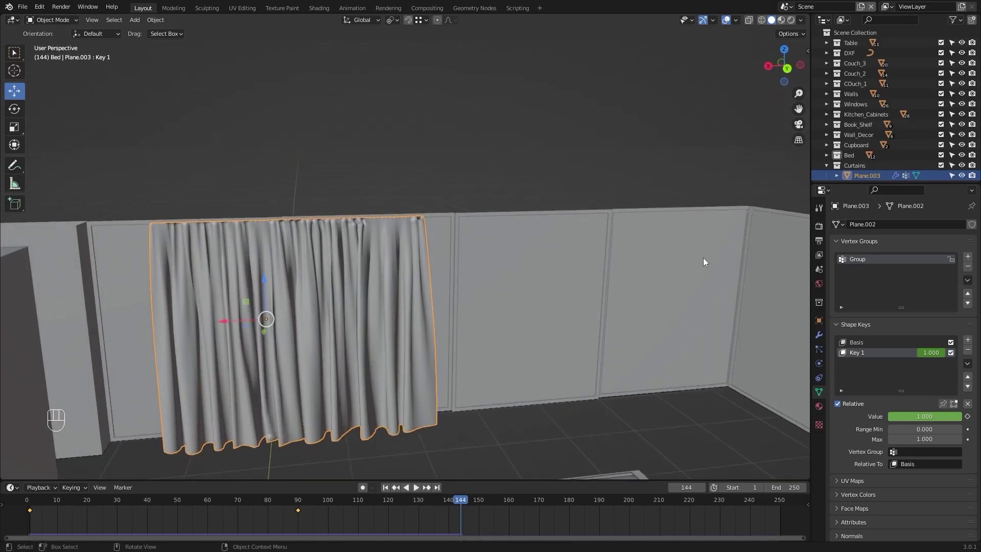
# - Remove both shape keys from the curtain
pyautogui.click(819, 333)
pyautogui.click(819, 391)
pyautogui.click(967, 350)
pyautogui.click(968, 350)
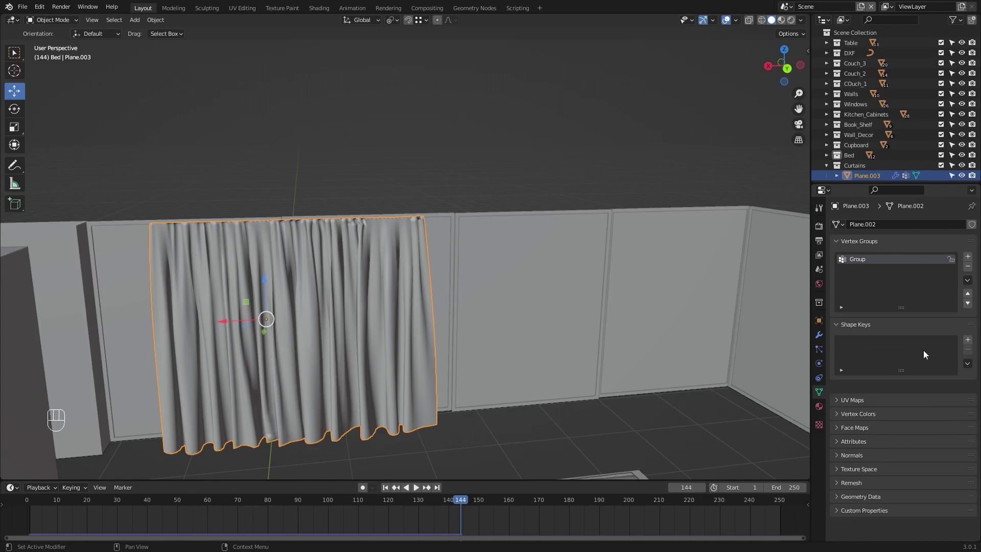
# - Apply all modifiers on the gathered curtain, making the subdivision and cloth result permanent
pyautogui.click(820, 334)
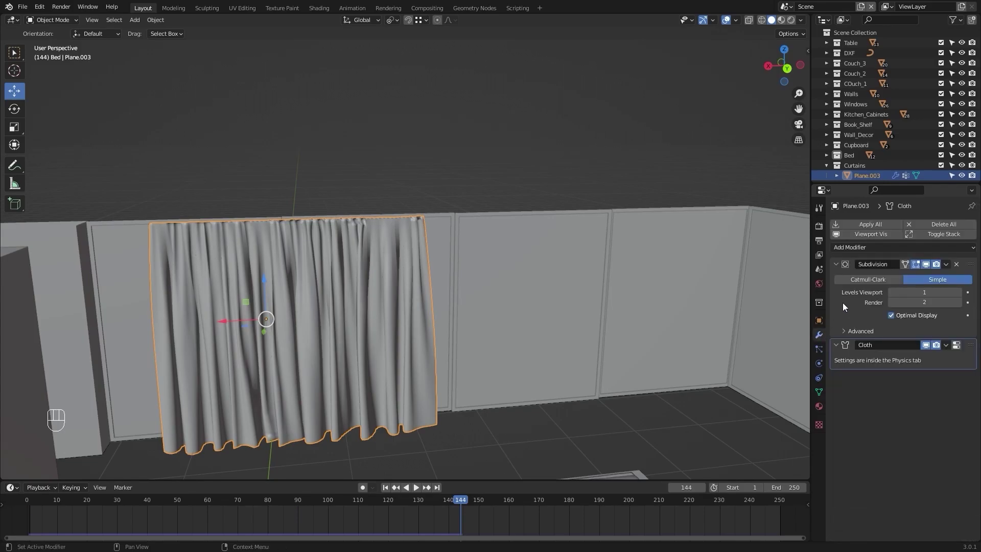
pyautogui.click(875, 224)
pyautogui.moveTo(509, 228); pyautogui.dragTo(688, 242, button='middle')
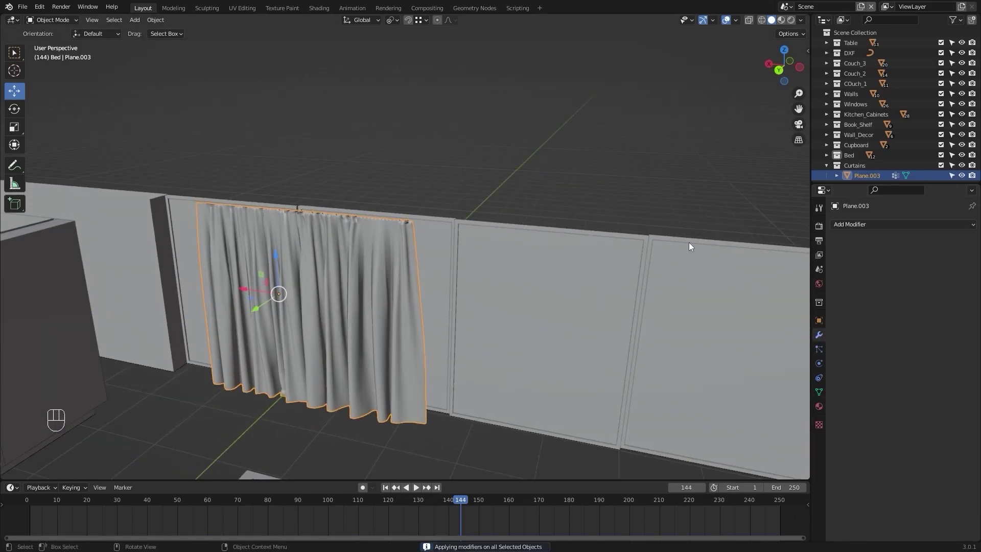
# - Add a Catmull-Clark Subdivision Surface modifier to the curtain with its viewport level set to 2
pyautogui.click(877, 225)
pyautogui.click(793, 411)
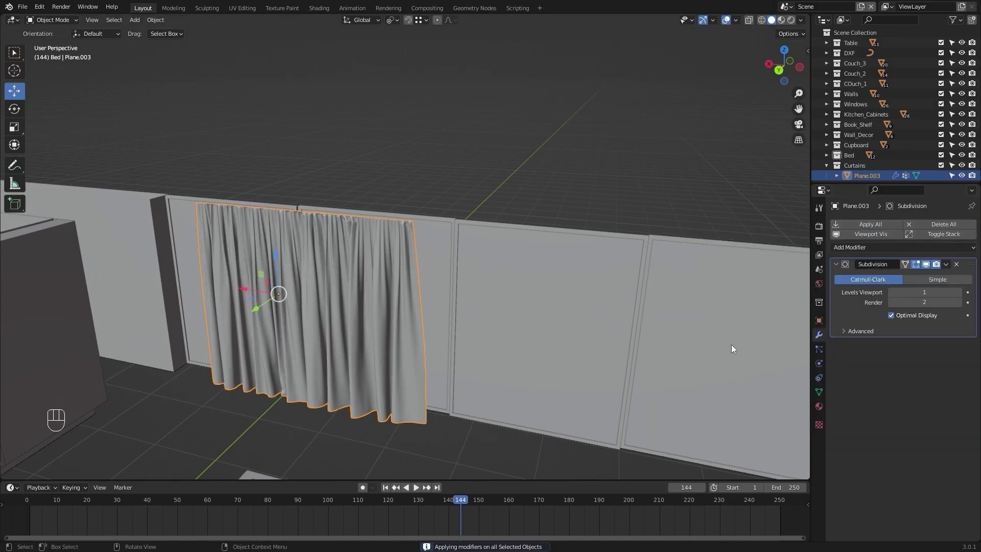
pyautogui.click(603, 205)
pyautogui.moveTo(602, 204); pyautogui.dragTo(554, 240, button='middle')
pyautogui.moveTo(519, 284); pyautogui.dragTo(528, 265, button='middle')
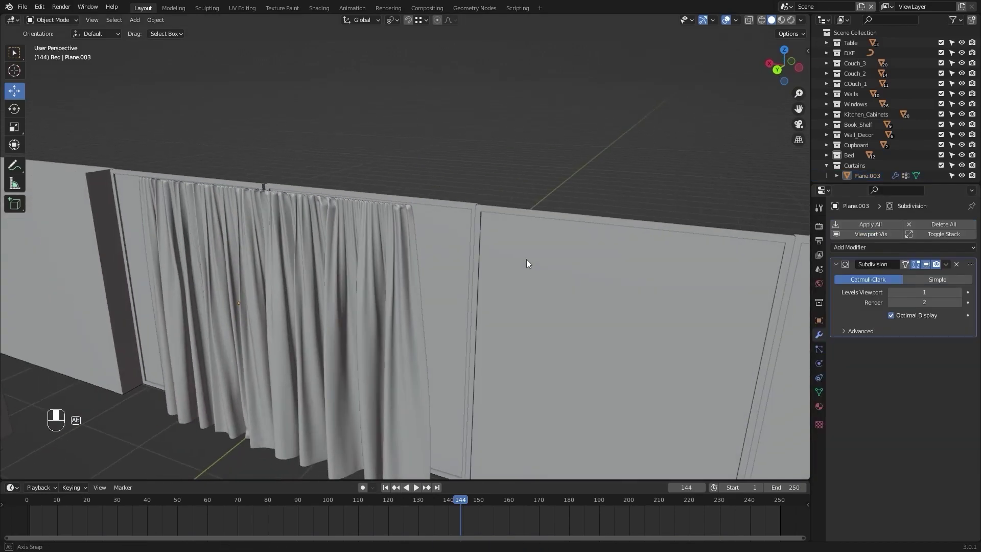
pyautogui.click(958, 292)
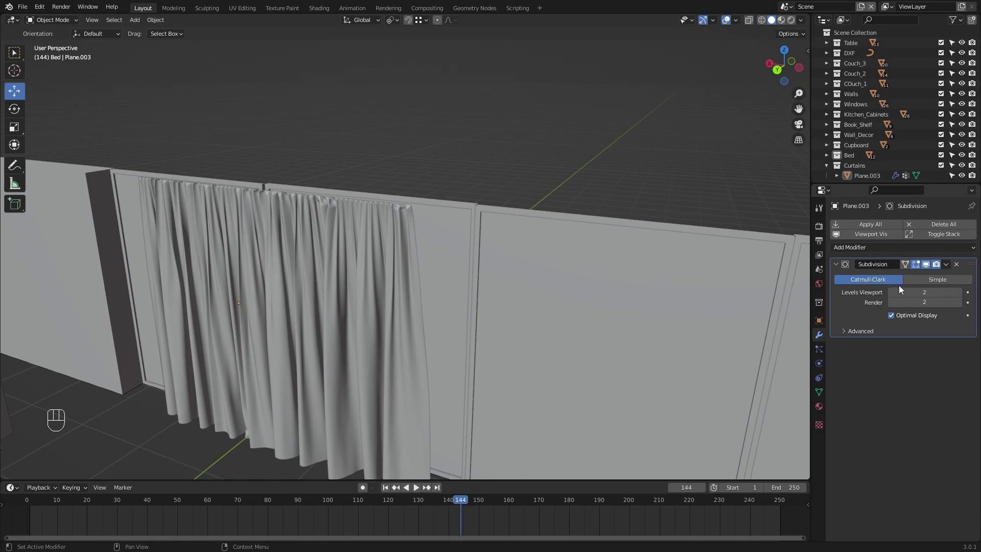
pyautogui.click(836, 264)
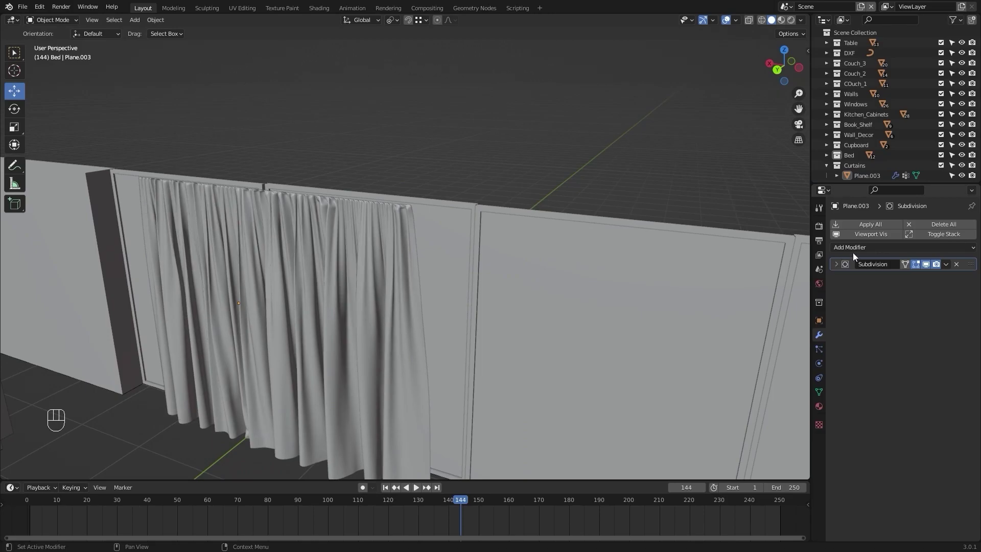
# - Add a Solidify modifier to the curtain with a thickness of 0.002 m
pyautogui.click(852, 248)
pyautogui.click(799, 420)
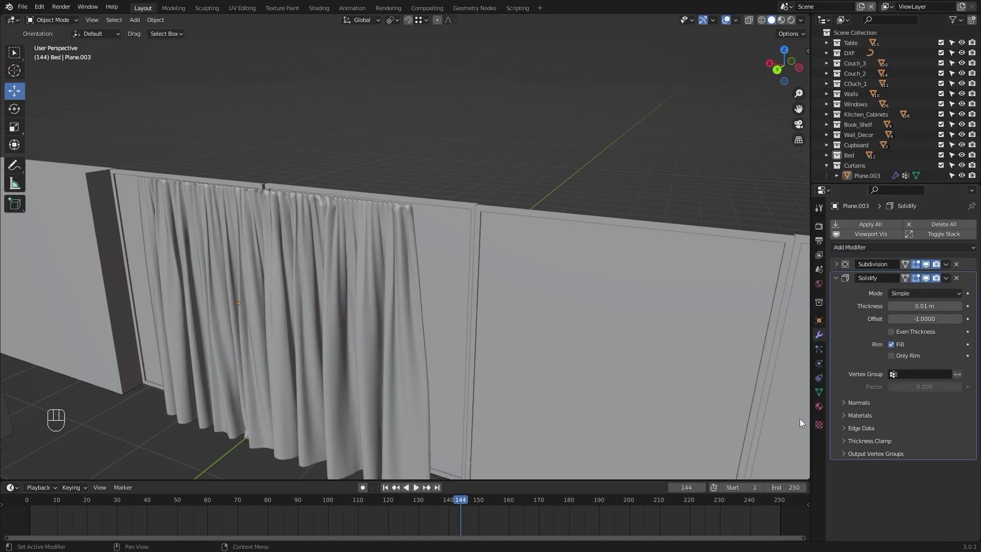
pyautogui.moveTo(735, 371); pyautogui.dragTo(691, 293, button='middle')
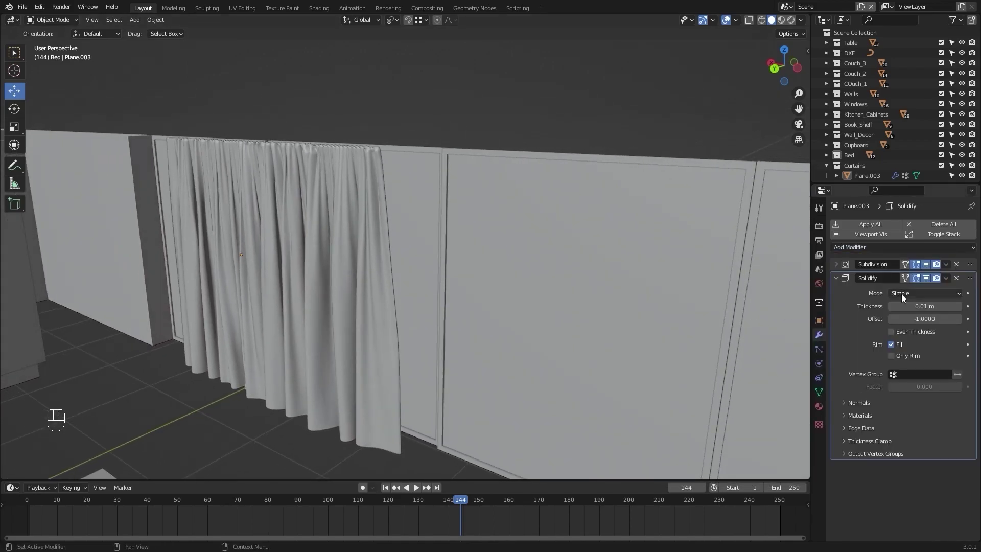
pyautogui.click(926, 307)
pyautogui.write('0.002')
pyautogui.press('Return')
pyautogui.keyDown('shift'); pyautogui.moveTo(572, 116); pyautogui.dragTo(482, 334, button='middle'); pyautogui.keyUp('shift')
pyautogui.scroll(3, 437, 288)
pyautogui.scroll(-2, 458, 296)
pyautogui.scroll(-3, 457, 296)
pyautogui.moveTo(482, 334); pyautogui.dragTo(520, 319, button='middle')
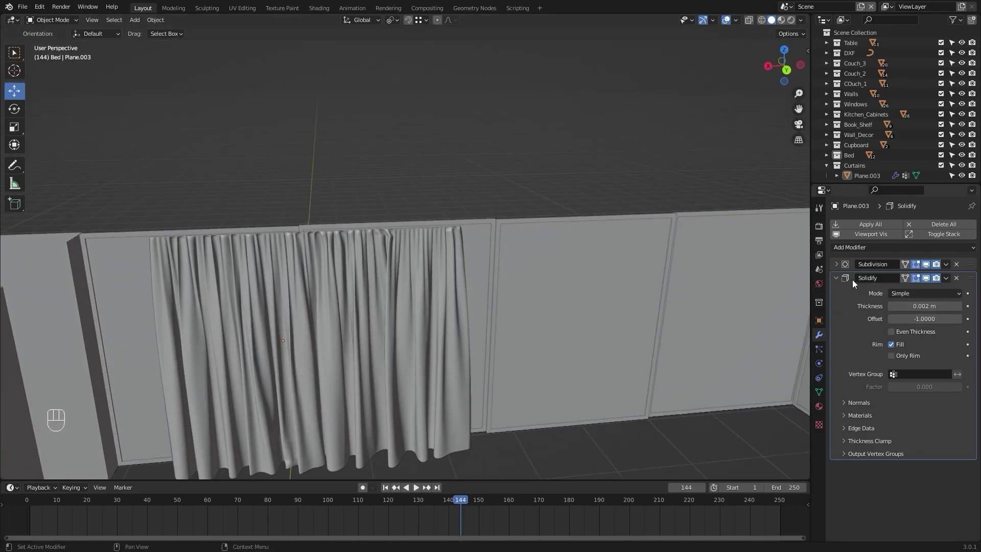
pyautogui.click(838, 278)
# - Duplicate the curtain in top view and place the copy about 4.64 m away along negative X, near the room corner
pyautogui.click(288, 323)
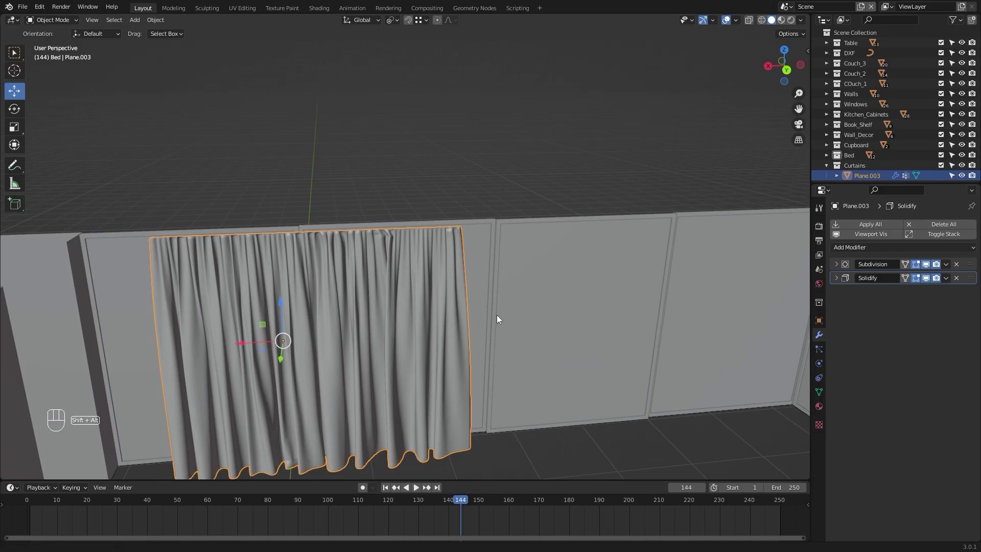
pyautogui.moveTo(496, 314); pyautogui.dragTo(533, 352, button='middle')
pyautogui.press('KP_7')
pyautogui.scroll(-5, 464, 307)
pyautogui.scroll(5, 573, 340)
pyautogui.keyDown('shift'); pyautogui.moveTo(631, 317); pyautogui.dragTo(518, 291, button='middle'); pyautogui.keyUp('shift')
pyautogui.hotkey('shift', 'd')
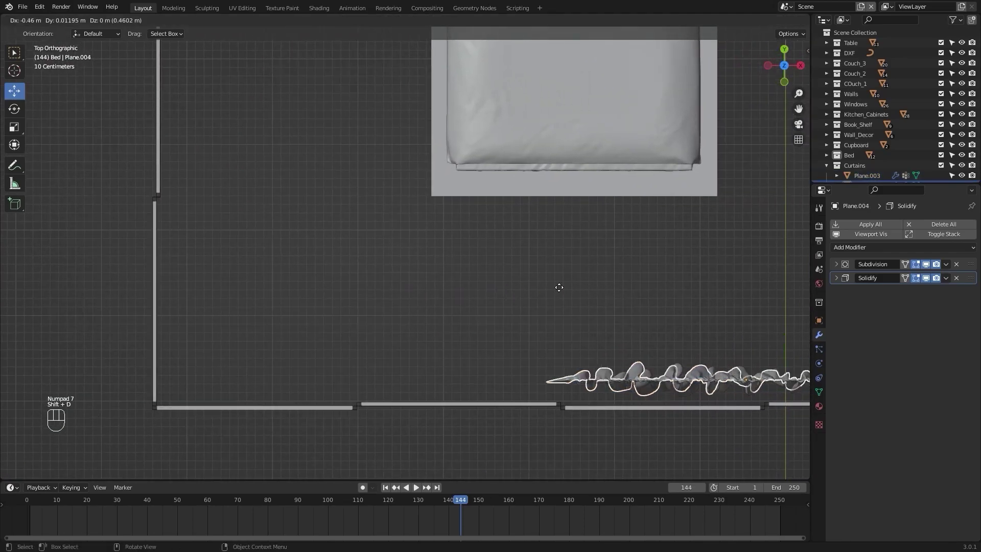
pyautogui.press('x')
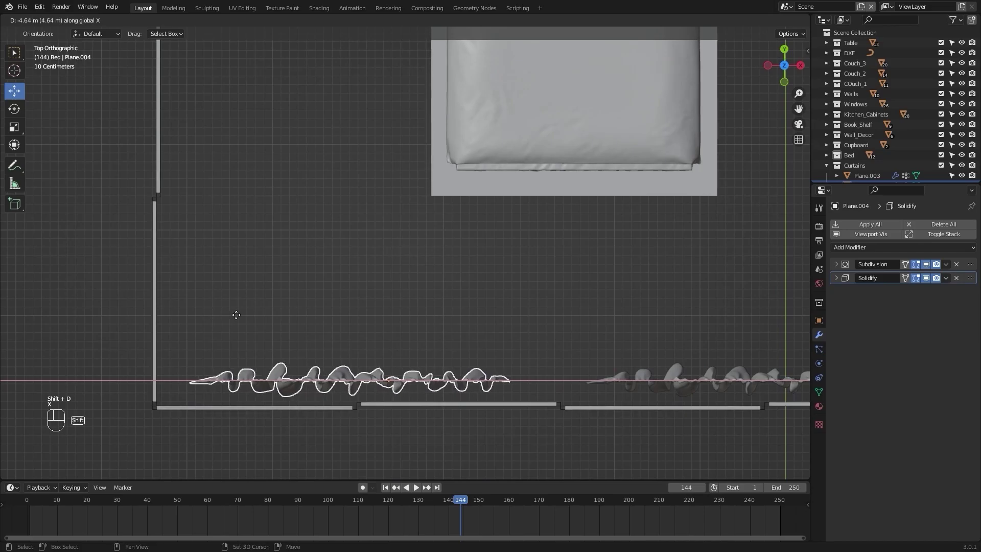
pyautogui.click(236, 314)
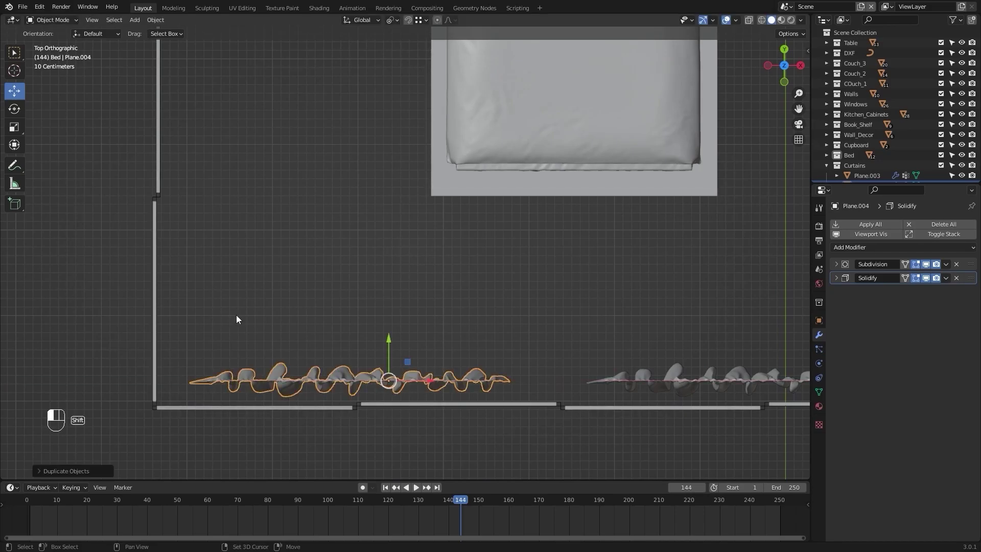
# - Duplicate the corner curtain along the Y axis and rotate the new copy by 90 degrees
pyautogui.keyDown('shift'); pyautogui.moveTo(312, 301); pyautogui.dragTo(403, 396, button='middle'); pyautogui.keyUp('shift')
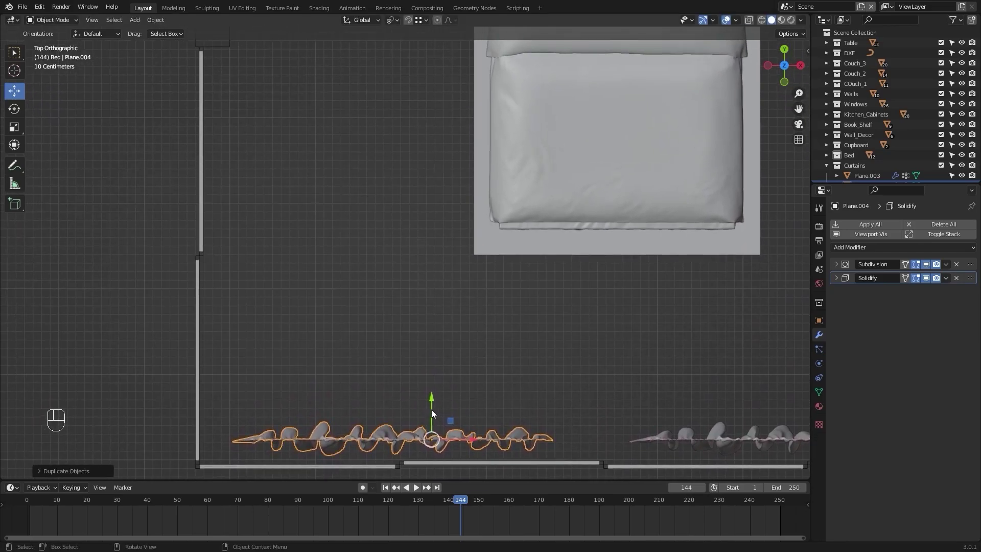
pyautogui.hotkey('shift', 'd')
pyautogui.press('y')
pyautogui.press('r')
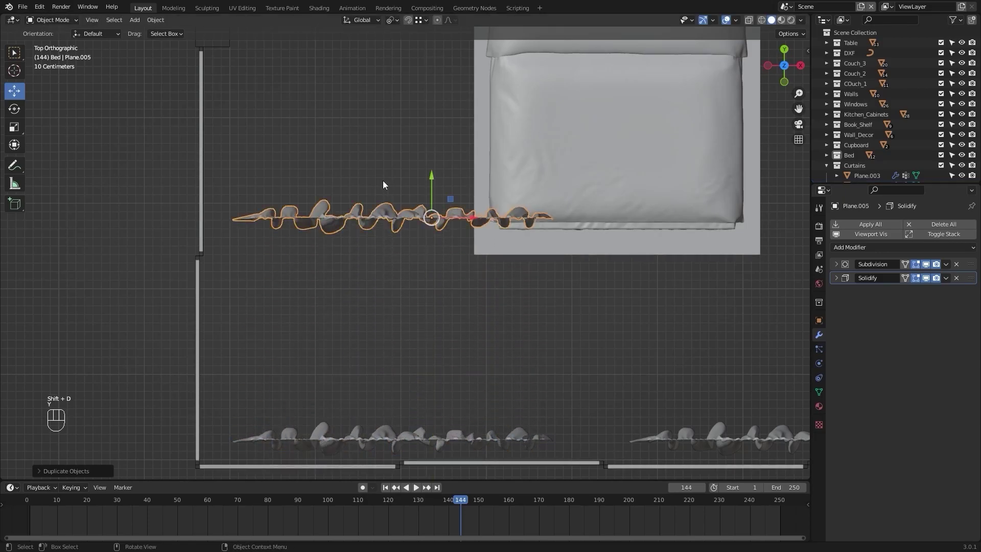
pyautogui.write('90')
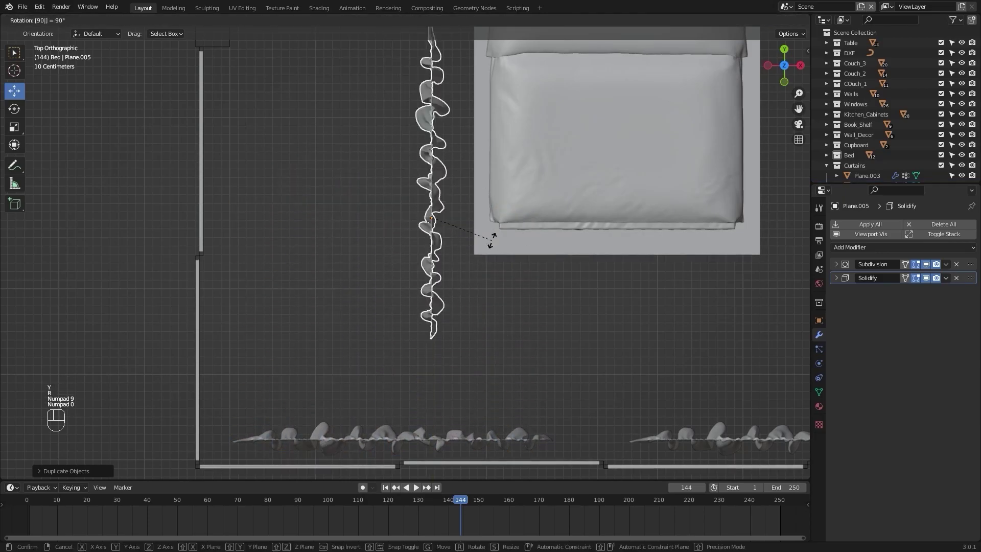
pyautogui.press('KP_Subtract')
pyautogui.press('KP_Subtract')
pyautogui.press('KP_Enter')
pyautogui.scroll(-2, 491, 240)
# - Move the rotated curtain beside the adjoining side wall, close to the room corner
pyautogui.press('g')
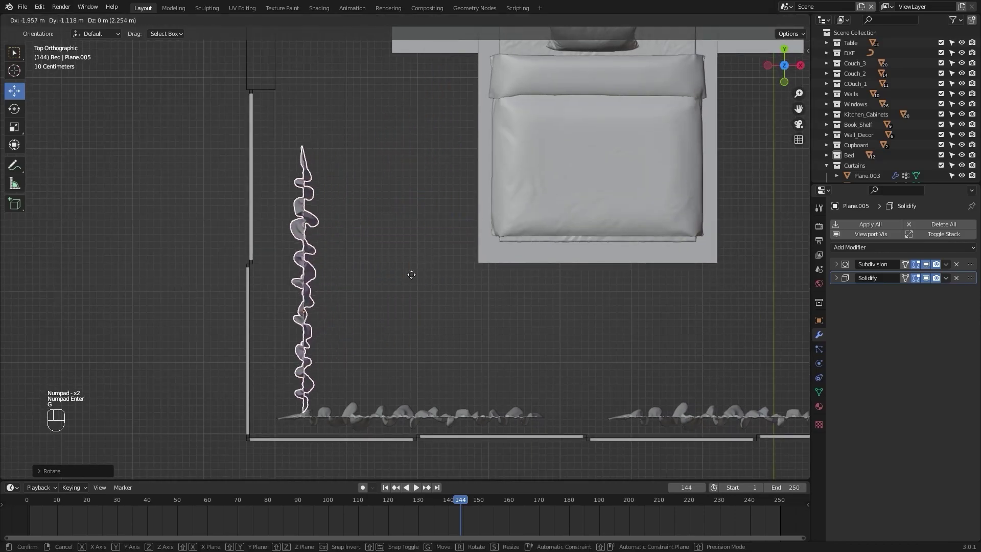
pyautogui.press('shift')
pyautogui.moveTo(361, 319)
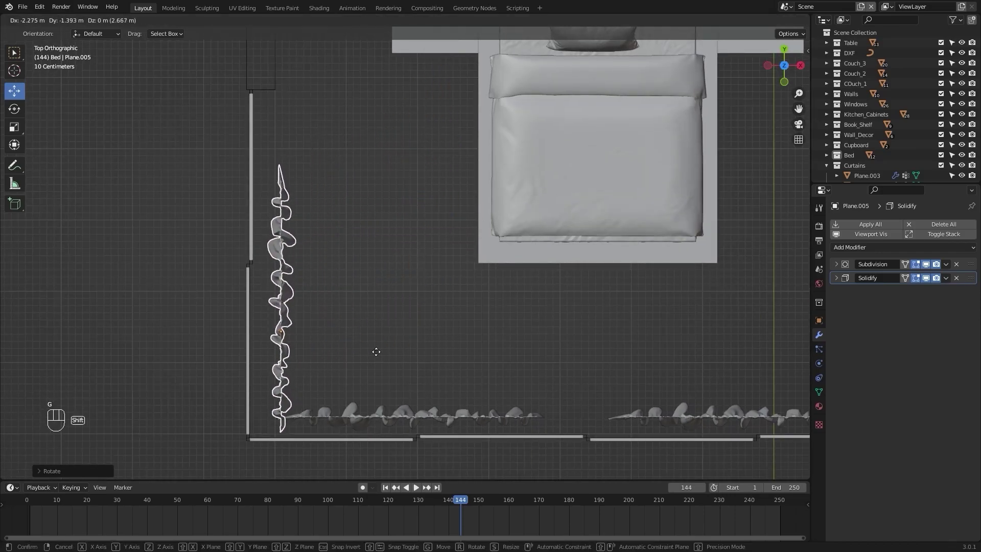
pyautogui.click(377, 344)
# - Narrow the side-wall curtain by scaling it along the Y axis to about 0.56
pyautogui.moveTo(376, 344); pyautogui.dragTo(538, 348, button='middle')
pyautogui.press('KP_7')
pyautogui.press('s')
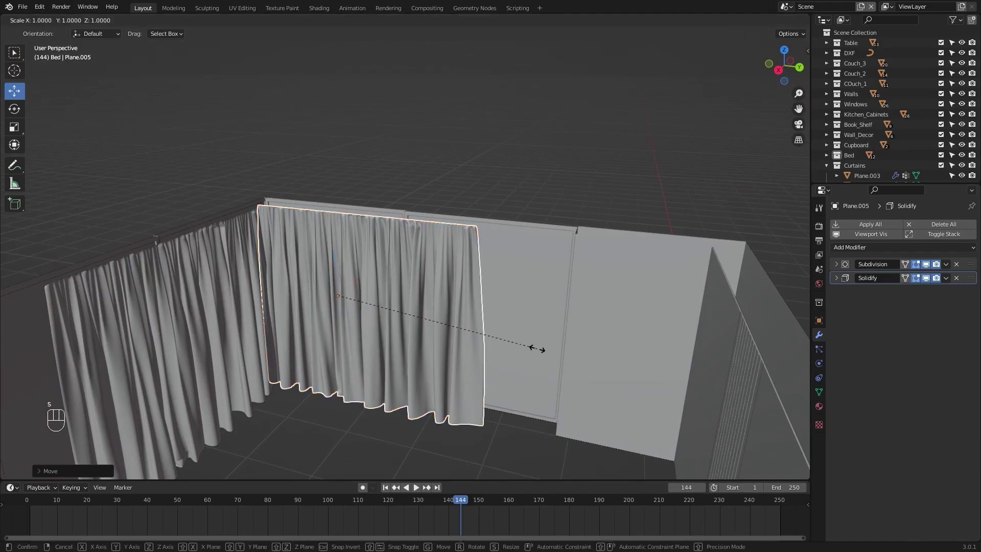
pyautogui.press('y')
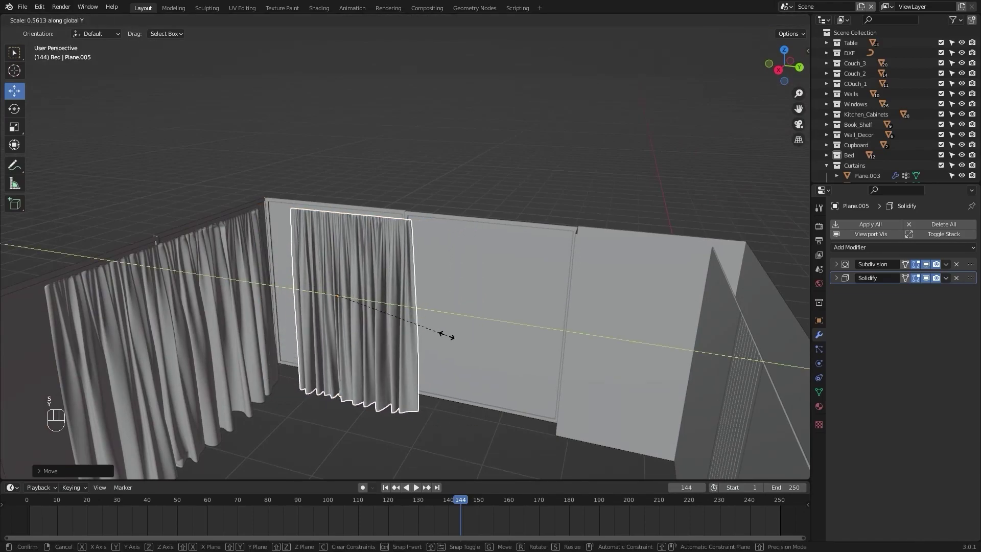
pyautogui.click(445, 335)
# - Narrow the curtain next to the corner on the long window wall by scaling it along X to about 0.62
pyautogui.moveTo(372, 305); pyautogui.dragTo(413, 302, button='middle')
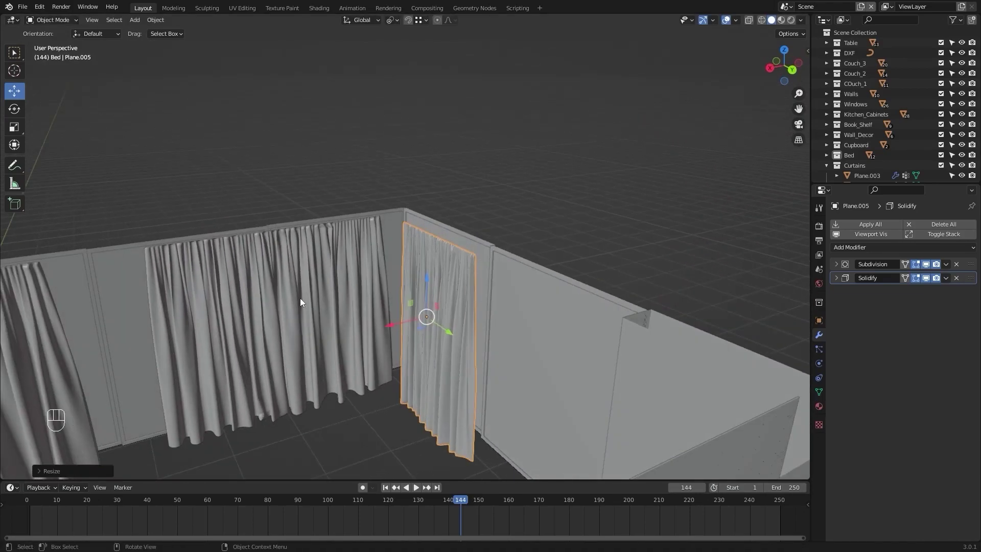
pyautogui.click(300, 298)
pyautogui.keyDown('shift'); pyautogui.moveTo(302, 307); pyautogui.dragTo(285, 349, button='middle'); pyautogui.keyUp('shift')
pyautogui.scroll(2, 185, 401)
pyautogui.press('s')
pyautogui.press('x')
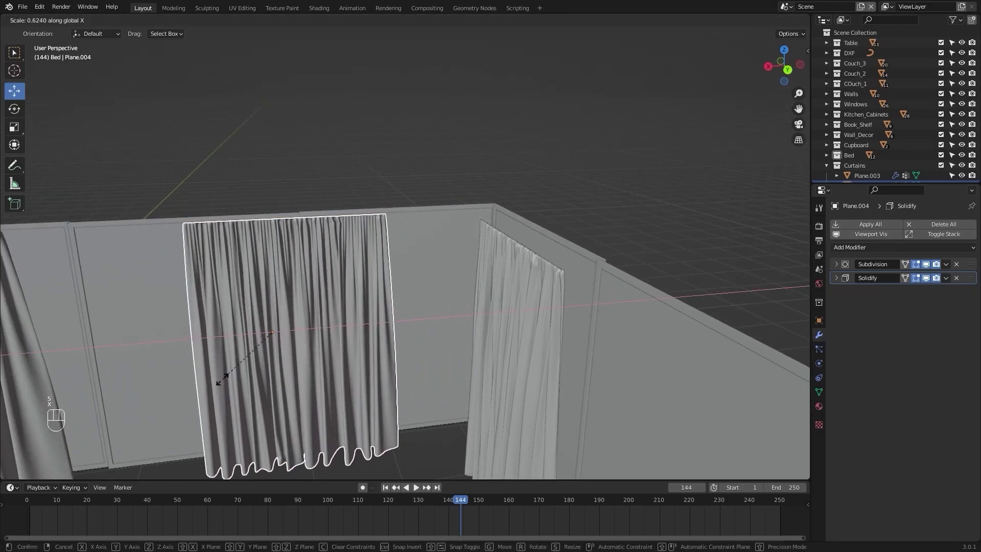
pyautogui.click(222, 379)
# - Slide the two narrowed curtains along their walls in top view so both sit close to the room corner
pyautogui.moveTo(265, 367); pyautogui.dragTo(393, 341, button='middle')
pyautogui.press('KP_7')
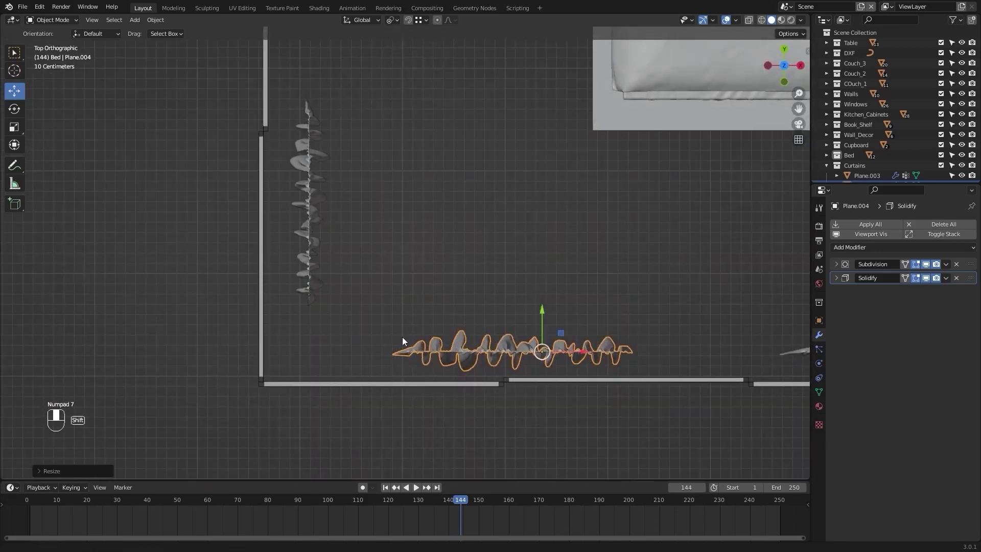
pyautogui.scroll(2, 429, 332)
pyautogui.moveTo(636, 364); pyautogui.dragTo(362, 353)
pyautogui.click(276, 193)
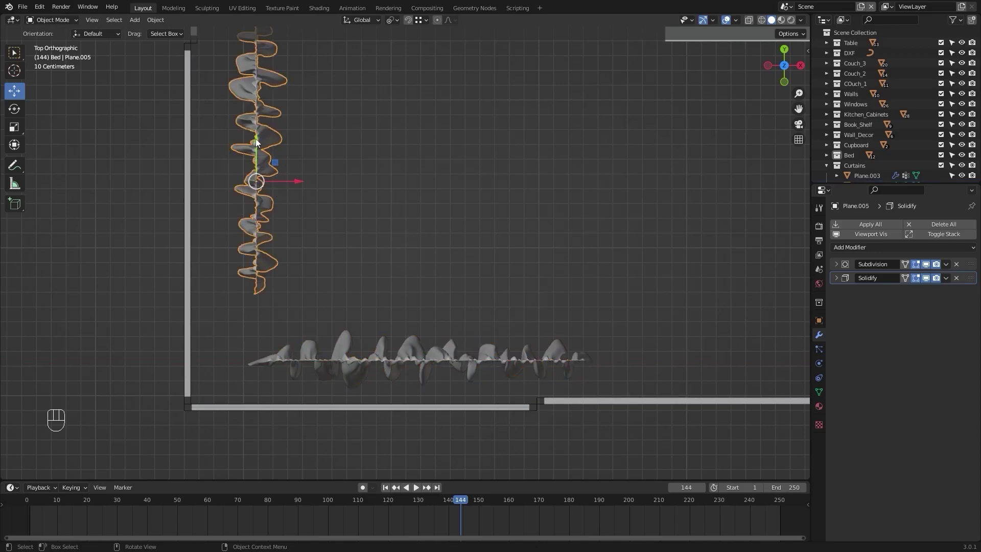
pyautogui.moveTo(255, 139); pyautogui.dragTo(270, 412)
# - Shift the long-wall corner curtain slightly along X toward the corner to fine-tune its position
pyautogui.moveTo(363, 254); pyautogui.dragTo(308, 335, button='middle')
pyautogui.click(308, 335)
pyautogui.scroll(-4, 295, 413)
pyautogui.keyDown('alt'); pyautogui.keyDown('shift'); pyautogui.moveTo(300, 393); pyautogui.dragTo(306, 364, button='middle'); pyautogui.keyUp('shift'); pyautogui.keyUp('alt')
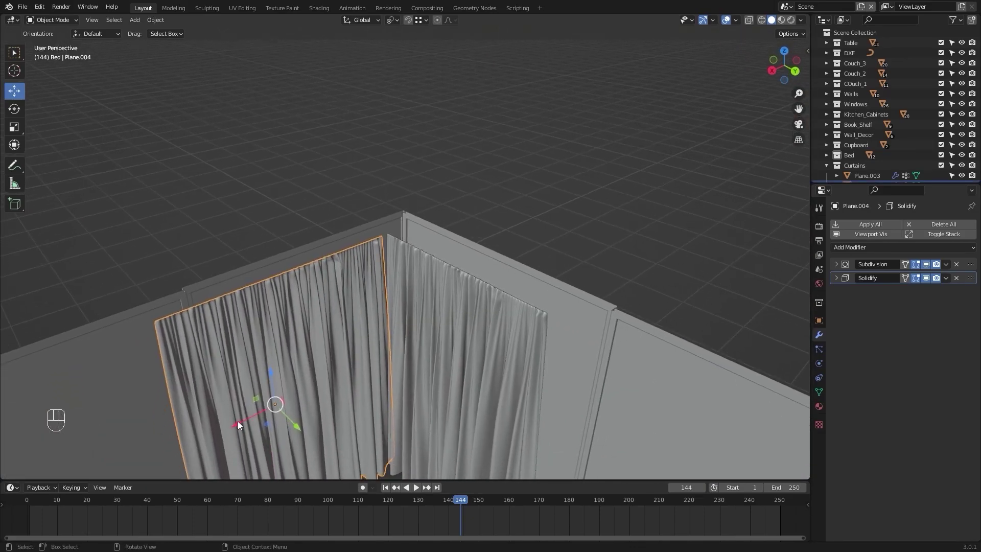
pyautogui.keyDown('shift'); pyautogui.moveTo(239, 421); pyautogui.dragTo(272, 403); pyautogui.keyUp('shift')
pyautogui.click(287, 399)
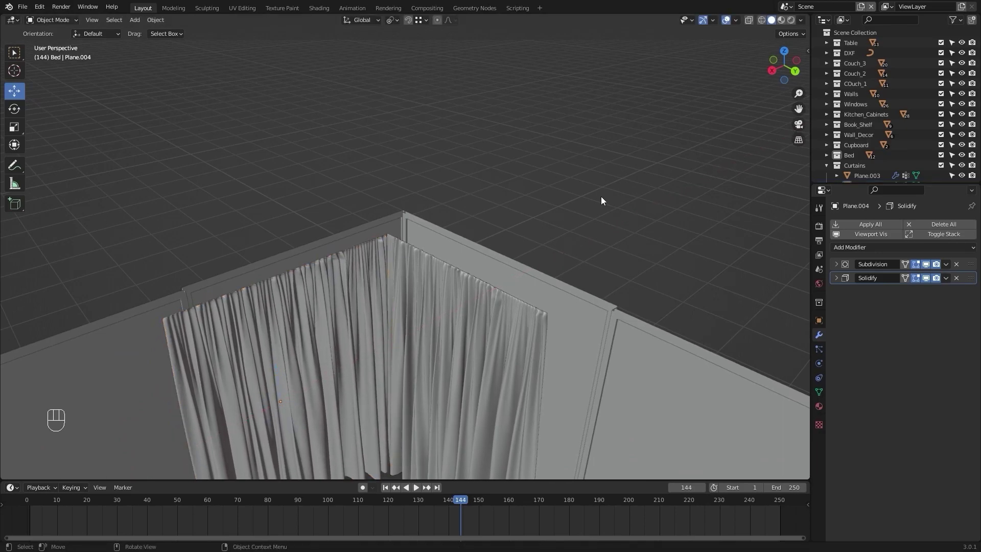
# - Select the original curtain at the far end of the window wall and narrow it along the X axis
pyautogui.keyDown('alt'); pyautogui.moveTo(602, 201); pyautogui.dragTo(495, 312, button='middle'); pyautogui.keyUp('alt')
pyautogui.click(313, 313)
pyautogui.keyDown('alt'); pyautogui.moveTo(313, 312); pyautogui.dragTo(383, 302, button='middle'); pyautogui.keyUp('alt')
pyautogui.keyDown('alt'); pyautogui.keyDown('shift'); pyautogui.moveTo(383, 301); pyautogui.dragTo(461, 246, button='middle'); pyautogui.keyUp('shift'); pyautogui.keyUp('alt')
pyautogui.press('s')
pyautogui.press('x')
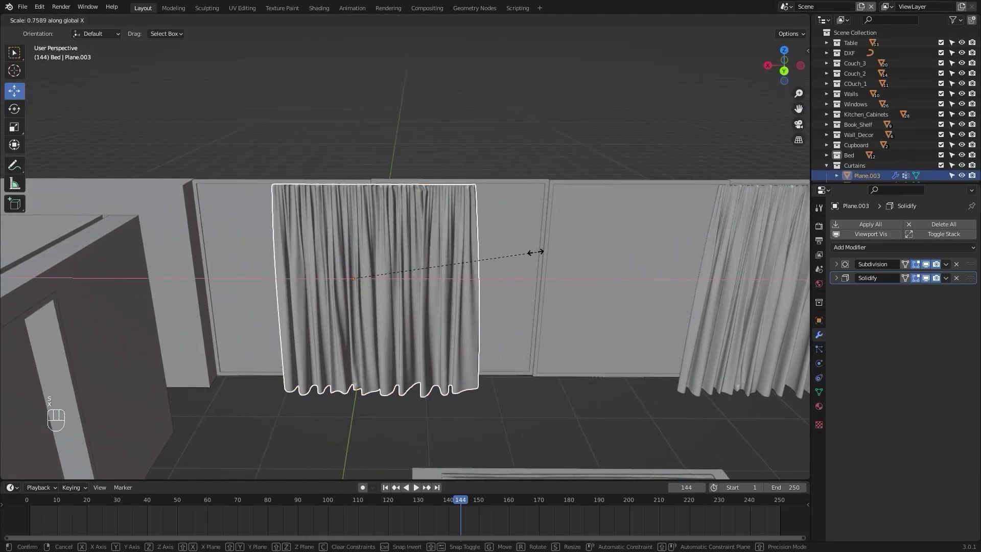
pyautogui.click(511, 251)
# - Move the narrowed original curtain along X toward the outer edge of its window
pyautogui.scroll(4, 544, 259)
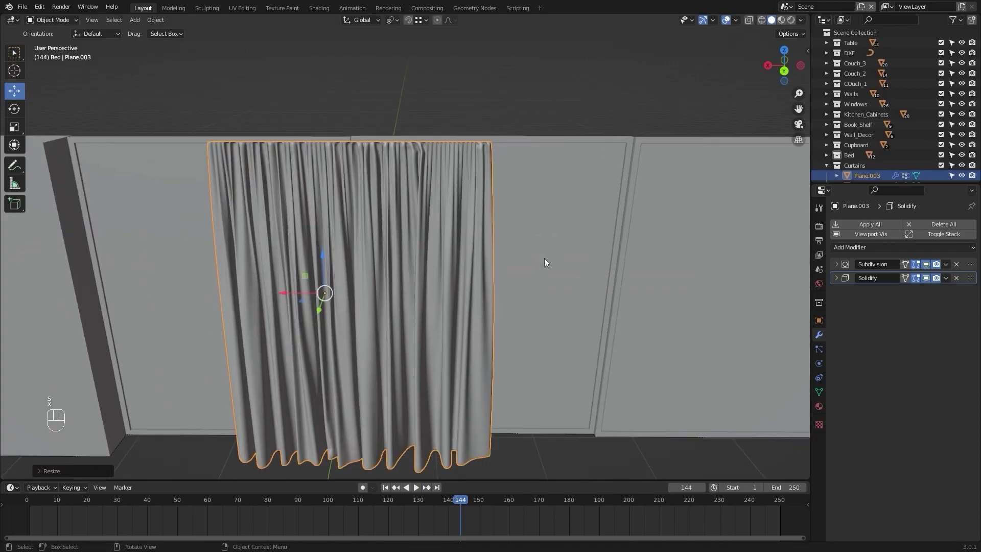
pyautogui.press('g')
pyautogui.press('x')
pyautogui.click(472, 238)
pyautogui.keyDown('alt'); pyautogui.keyDown('shift'); pyautogui.moveTo(514, 245); pyautogui.dragTo(484, 244, button='middle'); pyautogui.keyUp('shift'); pyautogui.keyUp('alt')
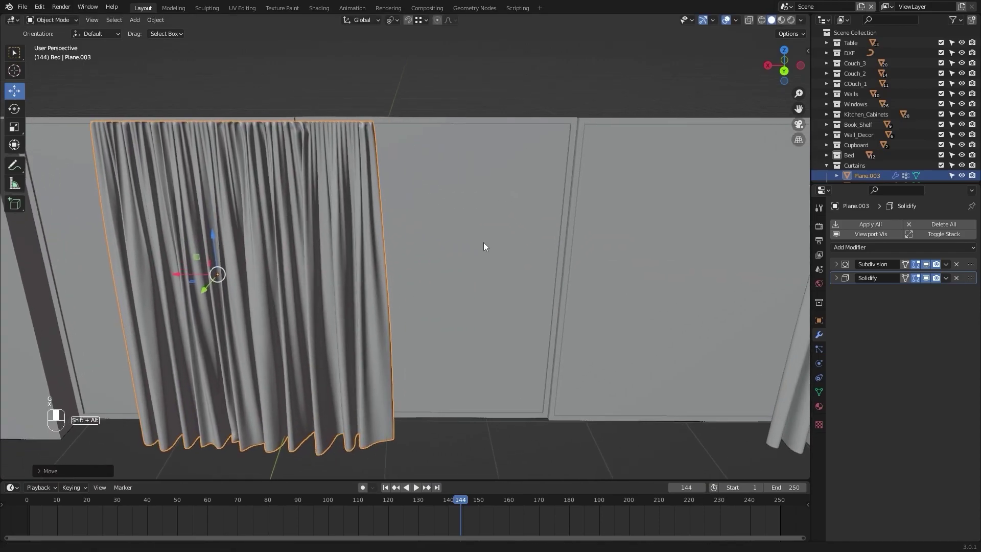
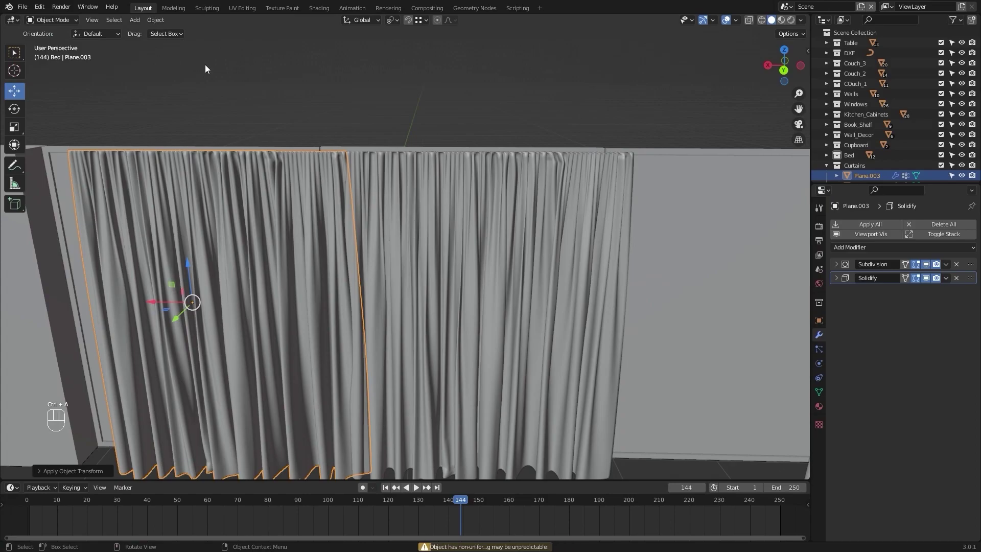
# - Switch to the Sculpting workspace and frame the curtain by selecting its whole mesh in Edit Mode
pyautogui.click(207, 7)
pyautogui.moveTo(389, 166)
pyautogui.mouseDown(button='middle')
pyautogui.moveTo(543, 127)
pyautogui.moveTo(324, 256)
pyautogui.moveTo(366, 241)
pyautogui.mouseUp(button='middle')
pyautogui.press('Tab')
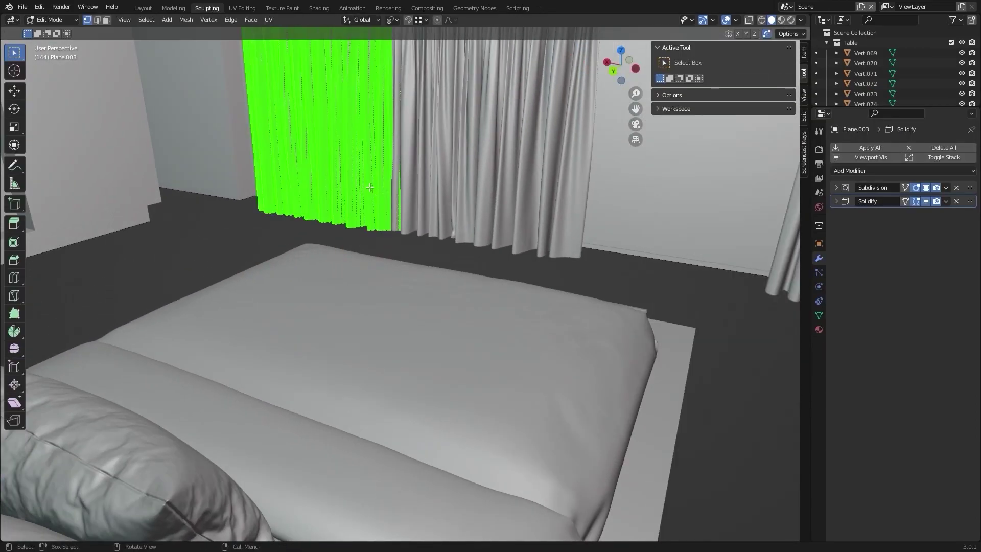
pyautogui.press('a')
pyautogui.press('KP_Decimal')
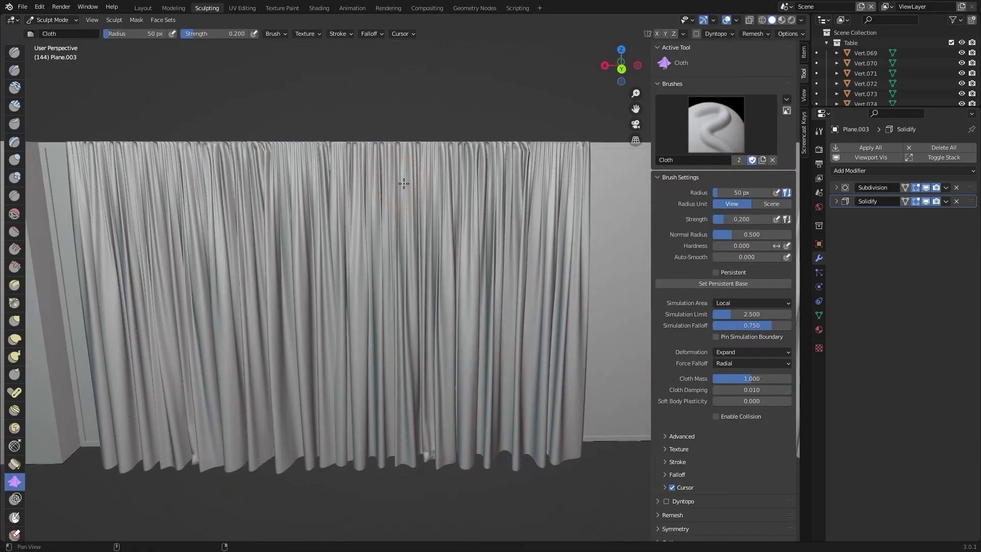
# - Set the Cloth sculpt brush to a 250 px radius and Grab deformation
pyautogui.keyDown('shift'); pyautogui.moveTo(404, 183); pyautogui.dragTo(399, 170, button='middle'); pyautogui.keyUp('shift')
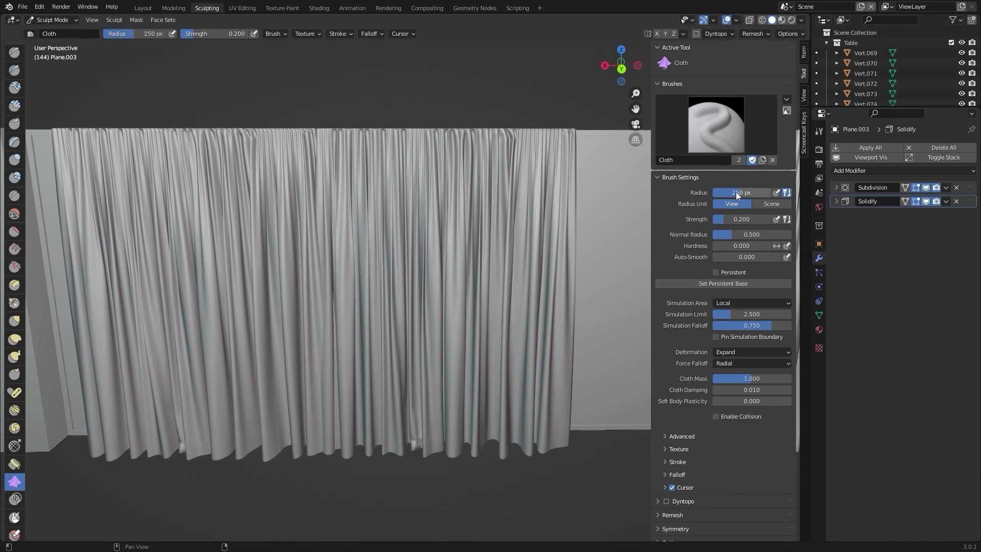
pyautogui.click(750, 351)
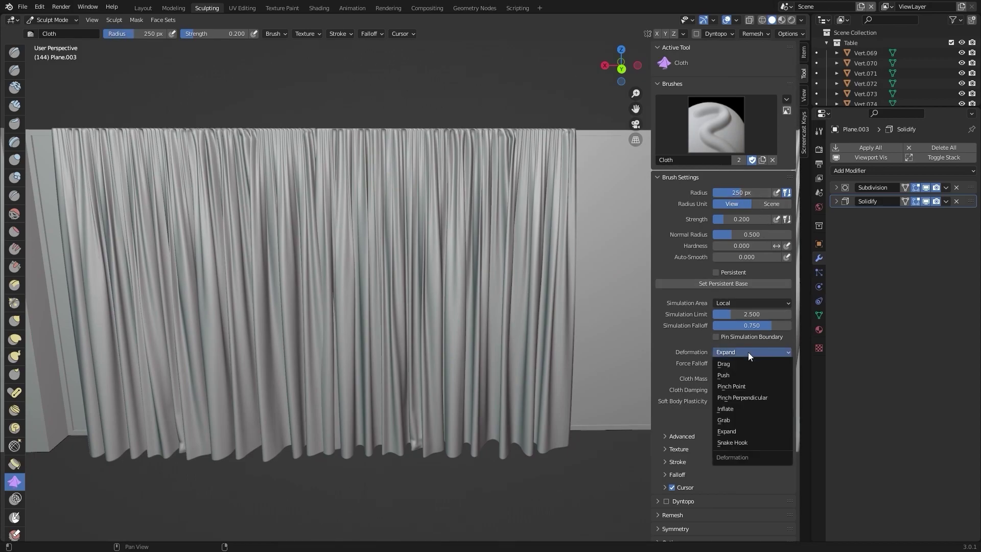
pyautogui.click(746, 418)
pyautogui.moveTo(373, 265); pyautogui.dragTo(403, 256, button='middle')
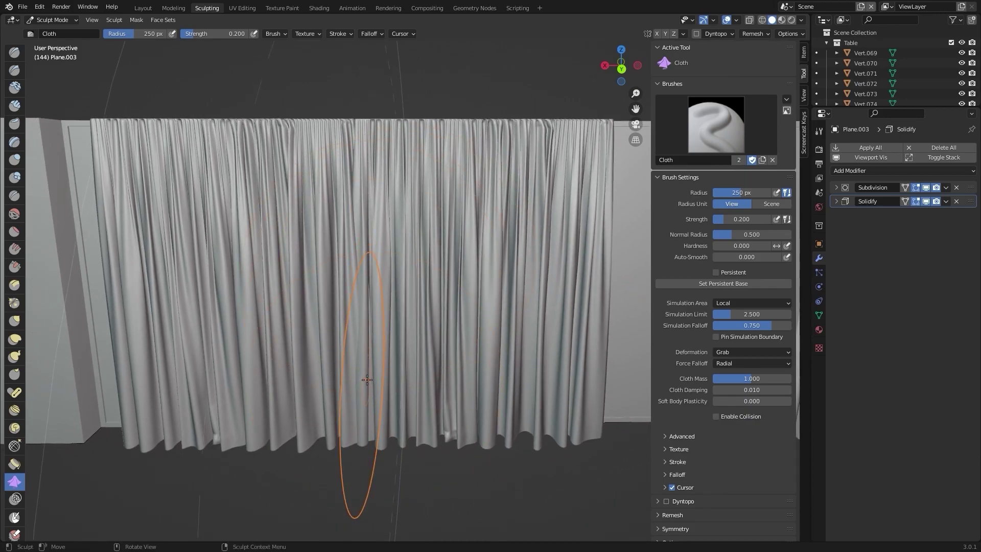
# - Reshape the middle and lower-edge folds of the curtain with short Cloth brush grab strokes
pyautogui.moveTo(372, 425); pyautogui.dragTo(351, 432)
pyautogui.moveTo(354, 316); pyautogui.dragTo(342, 315)
pyautogui.scroll(4, 397, 294)
pyautogui.moveTo(396, 293)
pyautogui.keyDown('shift'); pyautogui.mouseDown(button='middle')
pyautogui.moveTo(429, 217)
pyautogui.moveTo(419, 217)
pyautogui.mouseUp(button='middle'); pyautogui.keyUp('shift')
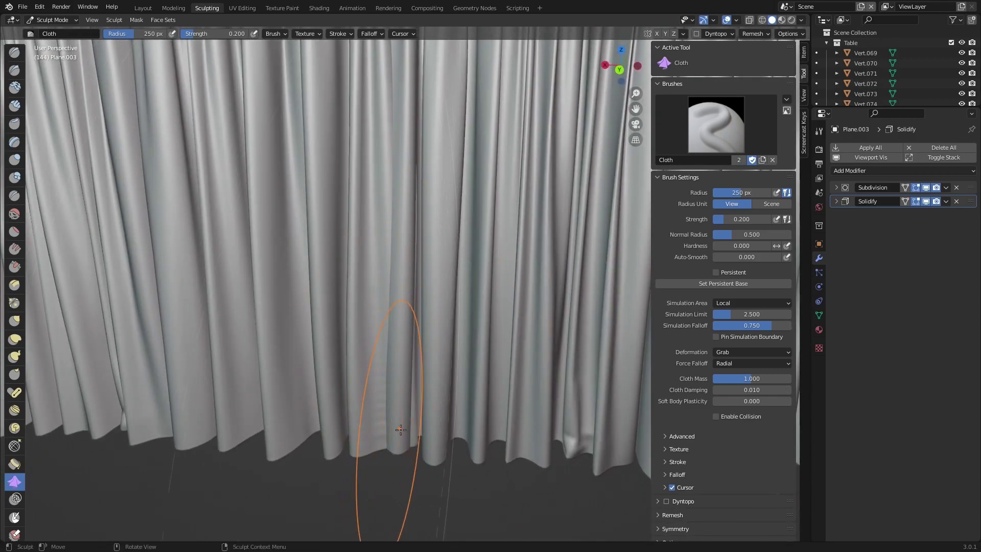
pyautogui.moveTo(402, 429); pyautogui.dragTo(400, 428)
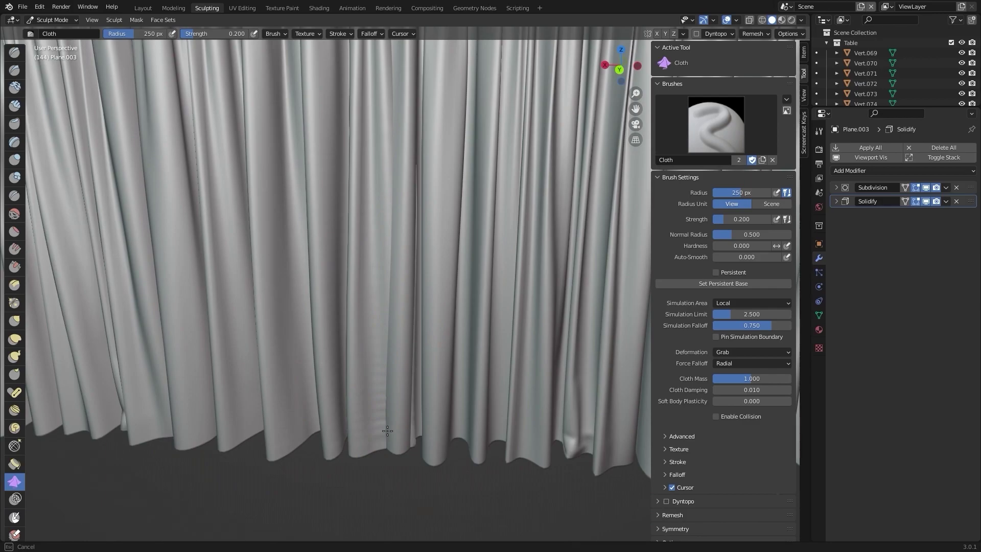
pyautogui.moveTo(381, 429)
pyautogui.mouseDown()
pyautogui.moveTo(404, 436)
pyautogui.moveTo(383, 416)
pyautogui.mouseUp()
pyautogui.scroll(3, 438, 407)
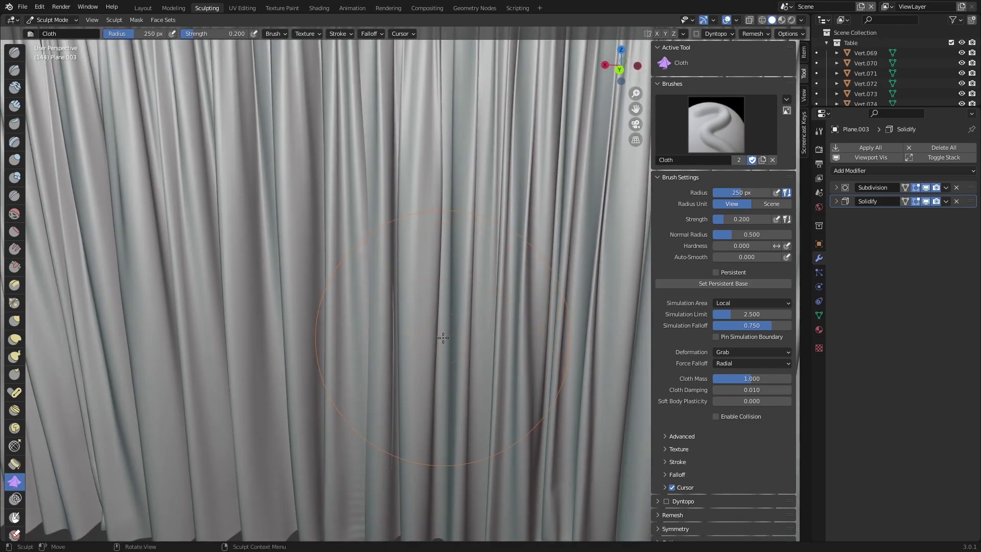
# - Select the neighbouring curtain in the Layout workspace and open it in the Sculpting workspace
pyautogui.scroll(-6, 443, 338)
pyautogui.scroll(4, 444, 338)
pyautogui.moveTo(444, 338)
pyautogui.mouseDown(button='middle')
pyautogui.moveTo(433, 362)
pyautogui.moveTo(429, 313)
pyautogui.moveTo(379, 284)
pyautogui.moveTo(390, 291)
pyautogui.mouseUp(button='middle')
pyautogui.scroll(-3, 434, 362)
pyautogui.scroll(2, 428, 293)
pyautogui.scroll(-3, 404, 288)
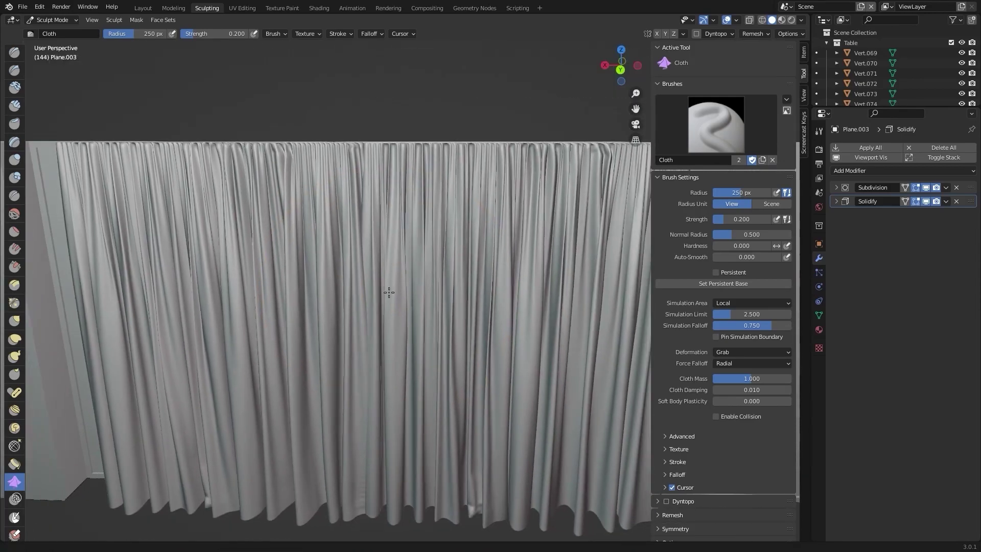
pyautogui.click(148, 8)
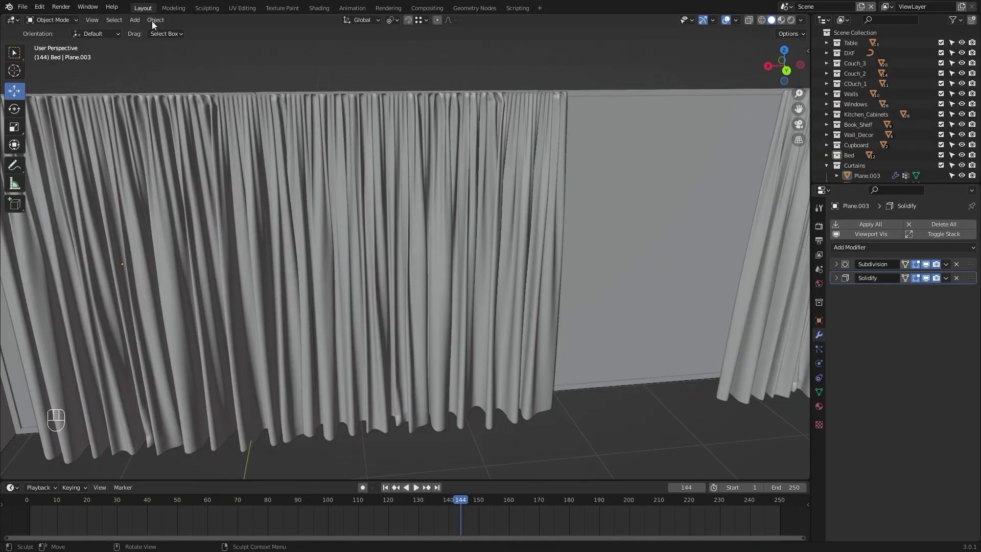
pyautogui.click(382, 167)
pyautogui.moveTo(295, 136); pyautogui.dragTo(381, 160, button='middle')
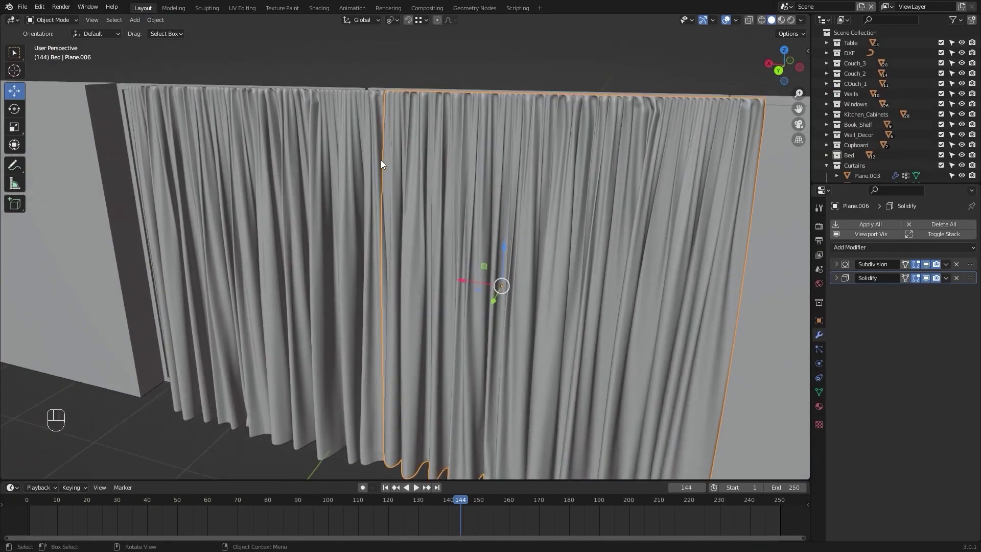
pyautogui.scroll(4, 381, 161)
pyautogui.click(214, 10)
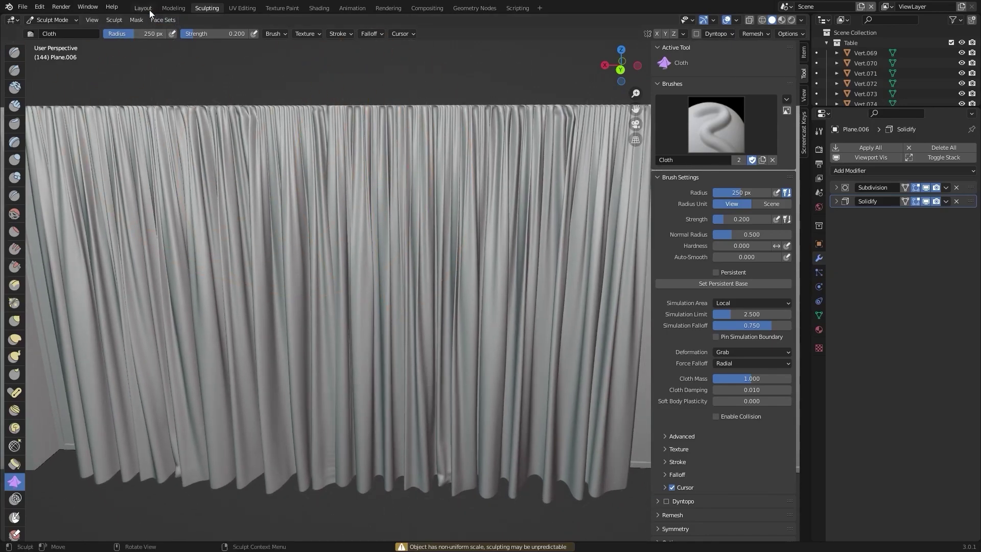
# - Apply the neighbouring curtain's scale in the Layout workspace and return to the Sculpting workspace
pyautogui.click(143, 8)
pyautogui.hotkey('ctrl', 'a')
pyautogui.click(415, 279)
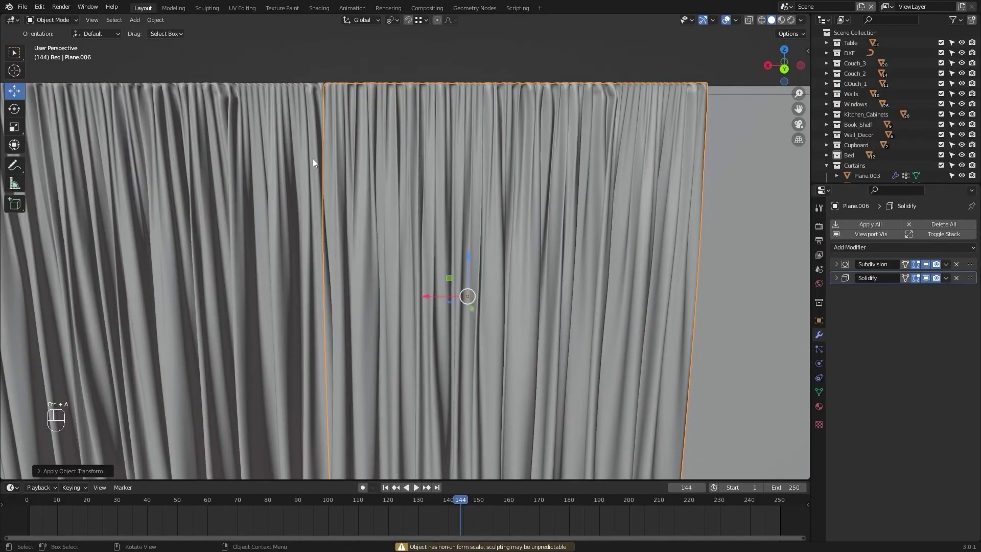
pyautogui.click(207, 9)
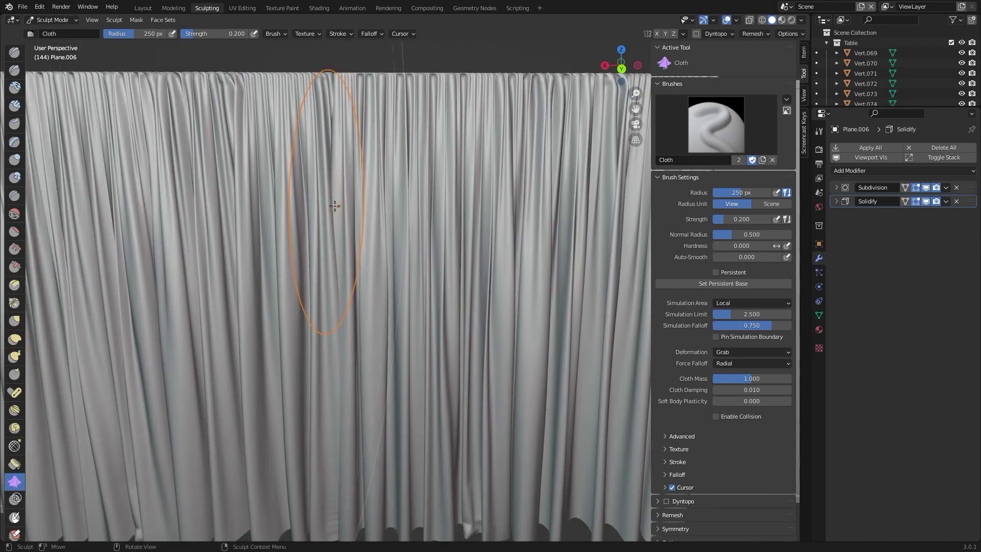
# - Pull the folds near the neighbouring curtain's inner edge sideways and downward with the 250 px Cloth brush
pyautogui.moveTo(336, 206); pyautogui.dragTo(356, 209)
pyautogui.moveTo(340, 243)
pyautogui.mouseDown()
pyautogui.moveTo(358, 258)
pyautogui.moveTo(339, 307)
pyautogui.moveTo(360, 392)
pyautogui.moveTo(373, 407)
pyautogui.mouseUp()
pyautogui.moveTo(373, 406)
pyautogui.keyDown('shift'); pyautogui.mouseDown(button='middle')
pyautogui.moveTo(368, 317)
pyautogui.moveTo(372, 327)
pyautogui.mouseUp(button='middle'); pyautogui.keyUp('shift')
pyautogui.scroll(6, 370, 307)
pyautogui.scroll(-5, 357, 301)
pyautogui.moveTo(353, 303)
pyautogui.mouseDown()
pyautogui.moveTo(350, 347)
pyautogui.moveTo(368, 371)
pyautogui.moveTo(348, 416)
pyautogui.moveTo(361, 451)
pyautogui.mouseUp()
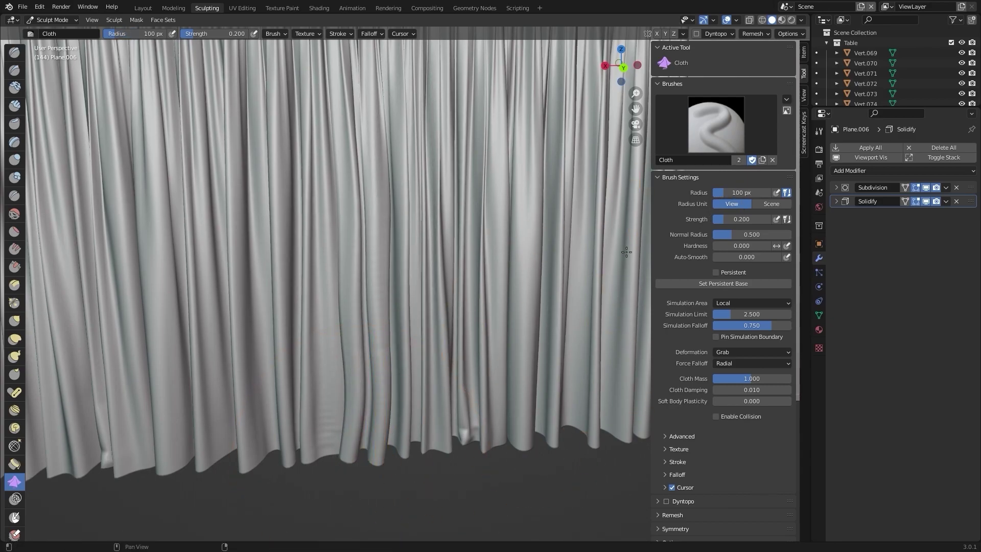
# - Refine the lower folds of the neighbouring curtain with the Cloth brush at a 100 px radius
pyautogui.moveTo(357, 458)
pyautogui.mouseDown()
pyautogui.moveTo(382, 457)
pyautogui.moveTo(359, 464)
pyautogui.moveTo(369, 466)
pyautogui.mouseUp()
pyautogui.keyDown('shift'); pyautogui.moveTo(370, 385); pyautogui.dragTo(372, 449, button='middle'); pyautogui.keyUp('shift')
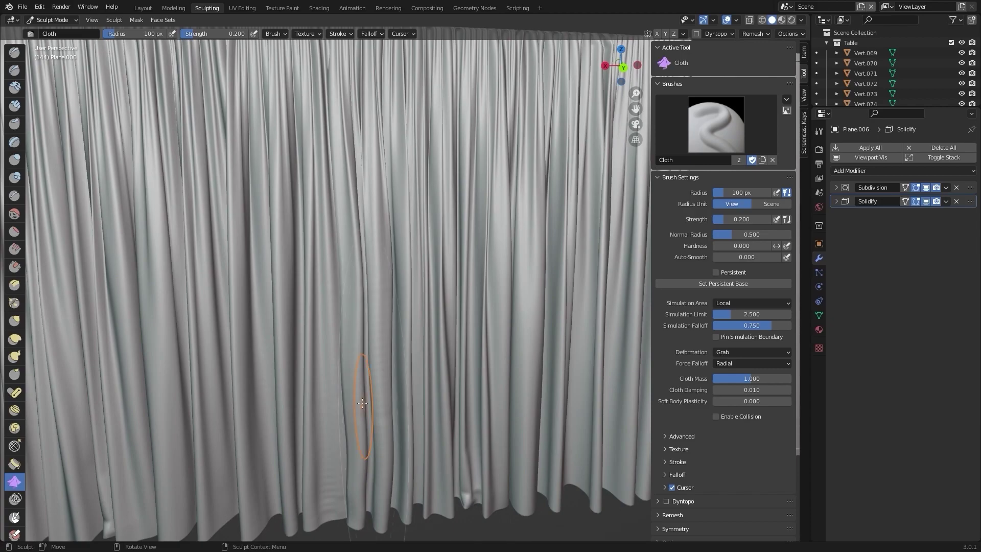
pyautogui.moveTo(366, 383); pyautogui.dragTo(368, 383)
pyautogui.scroll(-4, 420, 342)
pyautogui.moveTo(420, 342)
pyautogui.keyDown('shift'); pyautogui.mouseDown(button='middle')
pyautogui.moveTo(409, 414)
pyautogui.moveTo(401, 407)
pyautogui.moveTo(448, 364)
pyautogui.mouseUp(button='middle'); pyautogui.keyUp('shift')
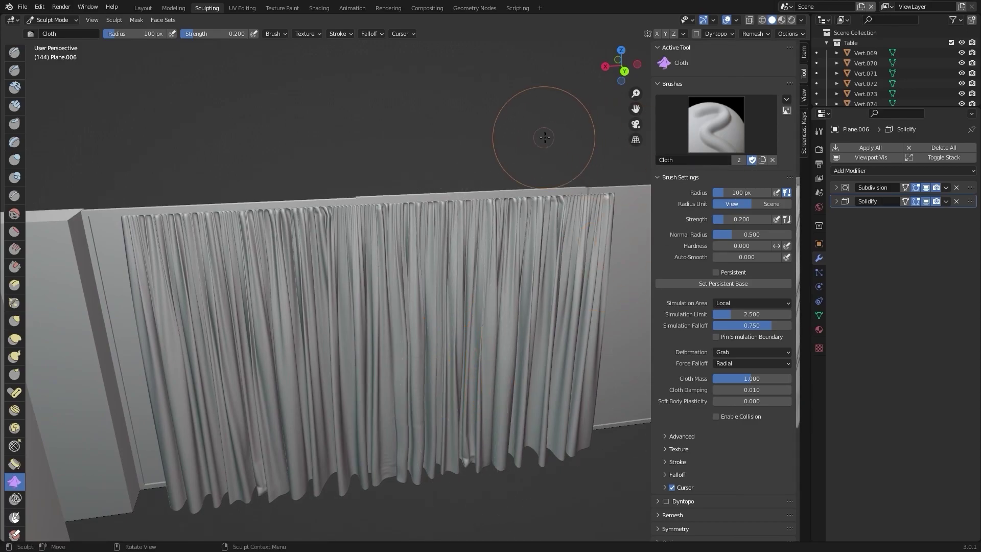
# - Return to the Layout workspace and add a single-vertex mesh at the 3D cursor in top view
pyautogui.click(144, 7)
pyautogui.scroll(-3, 458, 200)
pyautogui.moveTo(458, 201)
pyautogui.mouseDown(button='middle')
pyautogui.moveTo(380, 238)
pyautogui.moveTo(386, 270)
pyautogui.moveTo(406, 267)
pyautogui.moveTo(387, 269)
pyautogui.moveTo(371, 245)
pyautogui.moveTo(384, 242)
pyautogui.mouseUp(button='middle')
pyautogui.scroll(-3, 386, 271)
pyautogui.scroll(3, 387, 268)
pyautogui.keyDown('alt'); pyautogui.moveTo(384, 244); pyautogui.dragTo(488, 253); pyautogui.keyUp('alt')
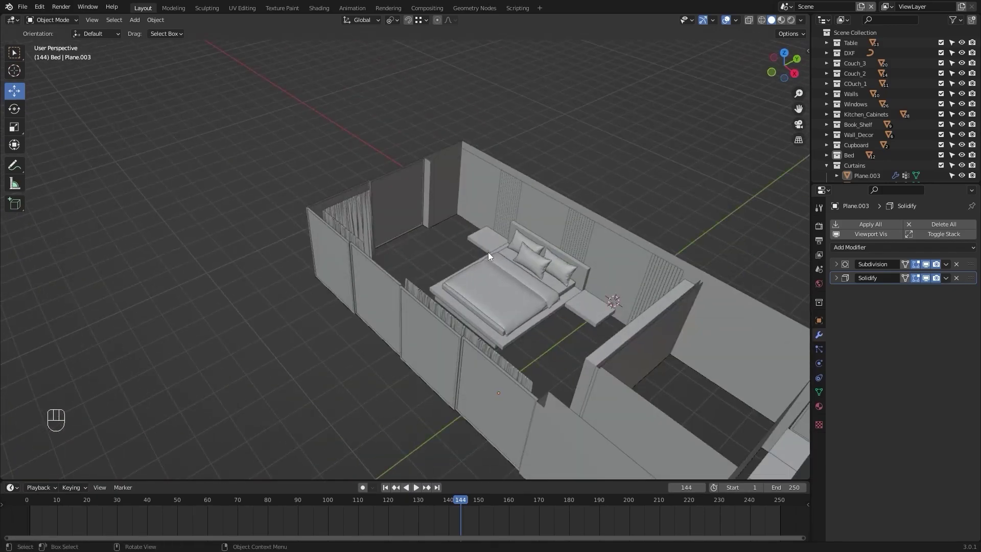
pyautogui.press('KP_7')
pyautogui.scroll(-4, 470, 255)
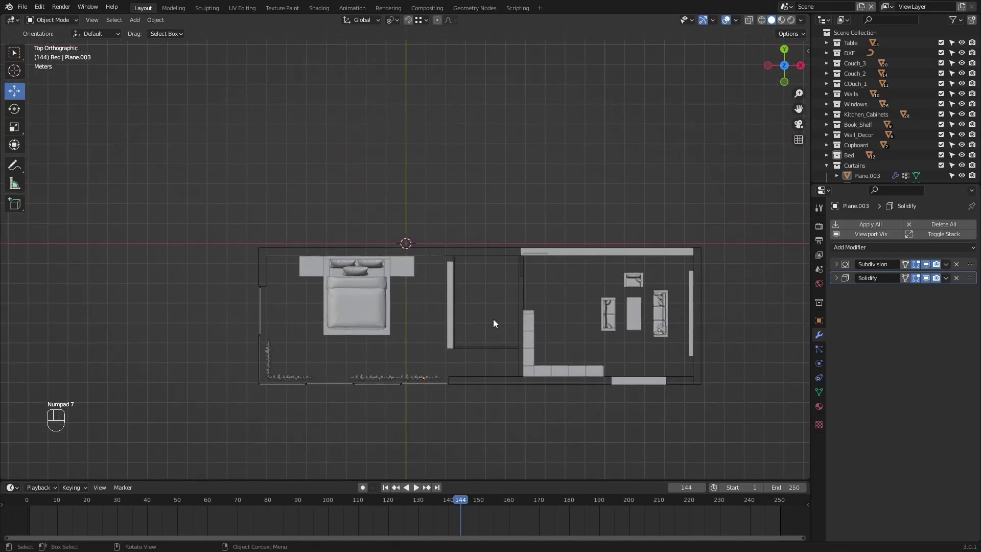
pyautogui.press('q')
pyautogui.click(442, 209)
pyautogui.scroll(2, 422, 245)
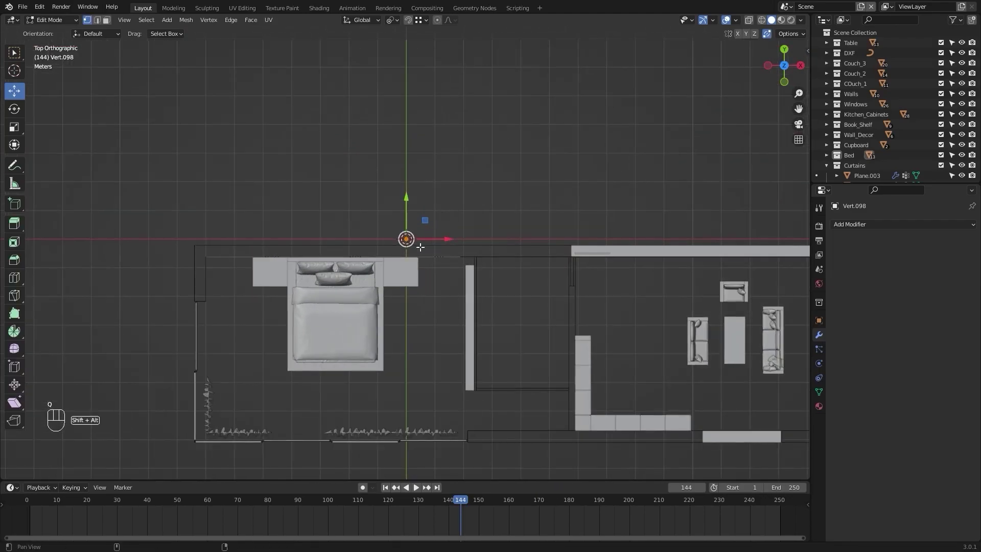
# - Leave Edit Mode and move the single-vertex object into the Walls collection
pyautogui.keyDown('shift'); pyautogui.moveTo(422, 245); pyautogui.dragTo(452, 219, button='middle'); pyautogui.keyUp('shift')
pyautogui.press('m')
pyautogui.press('Tab')
pyautogui.press('m')
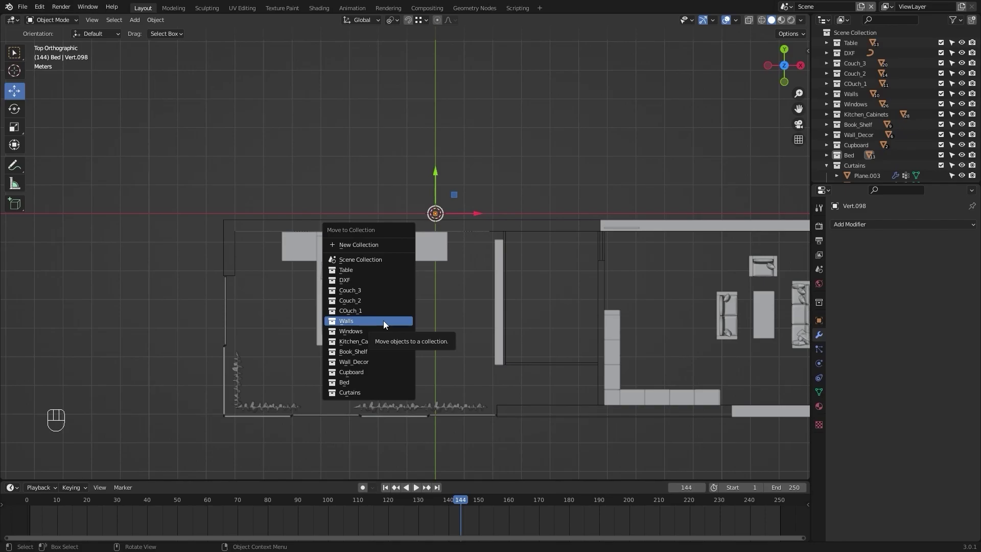
pyautogui.click(383, 321)
# - Move the vertex in top view and snap it to the bedroom's outer wall corner behind the headboard
pyautogui.keyDown('alt'); pyautogui.moveTo(384, 320); pyautogui.dragTo(446, 244); pyautogui.keyUp('alt')
pyautogui.press('Tab')
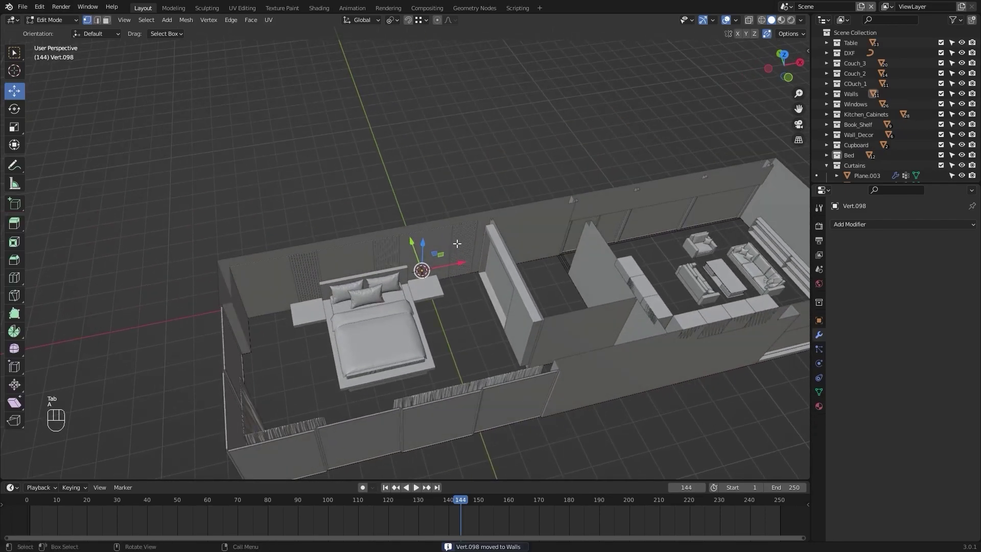
pyautogui.press('KP_7')
pyautogui.keyDown('alt'); pyautogui.keyDown('shift'); pyautogui.moveTo(140, 192); pyautogui.dragTo(284, 279); pyautogui.keyUp('shift'); pyautogui.keyUp('alt')
pyautogui.scroll(2, 284, 279)
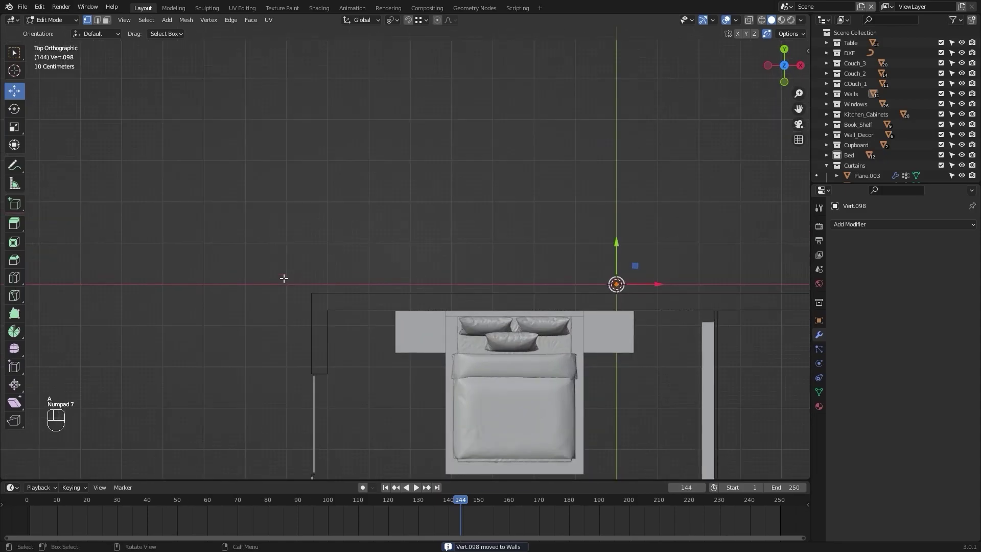
pyautogui.press('g')
pyautogui.press('Escape')
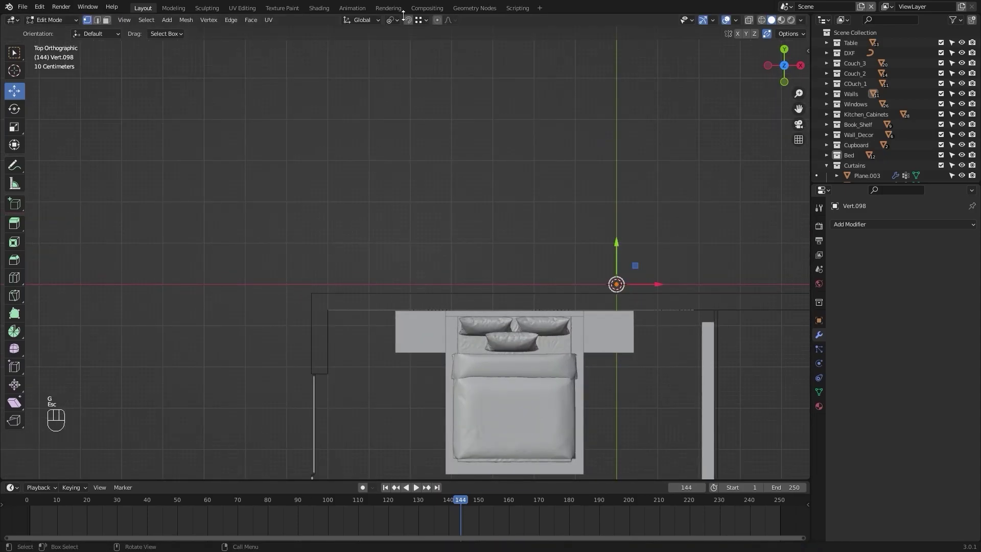
pyautogui.press('g')
pyautogui.click(311, 292)
pyautogui.moveTo(312, 292); pyautogui.dragTo(524, 351, button='middle')
# - Raise the vertex along Z and snap it to the top corner of the outer wall
pyautogui.keyDown('alt'); pyautogui.middleClick(444, 314); pyautogui.keyUp('alt')
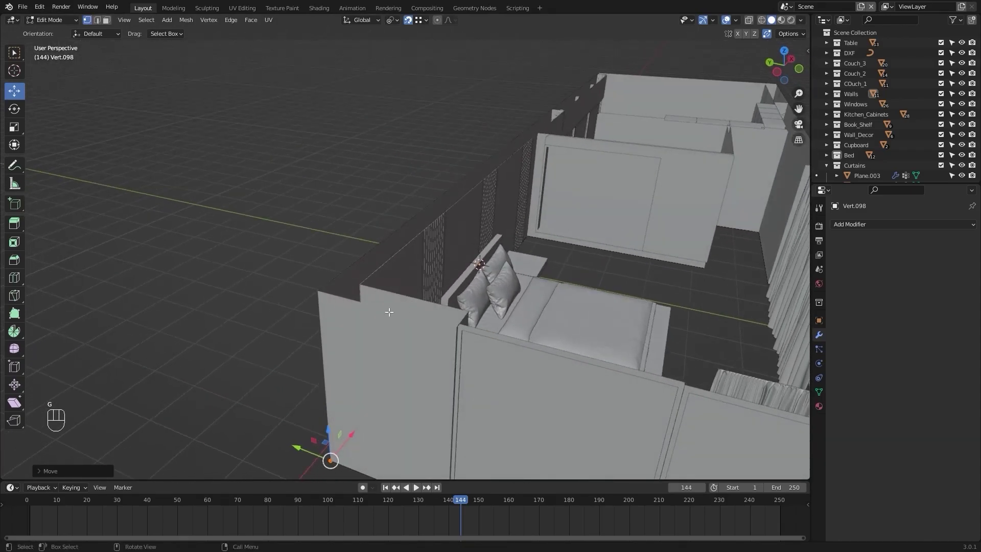
pyautogui.press('g')
pyautogui.press('z')
pyautogui.click(322, 292)
# - Extrude the vertex about 22.24 m along X to the building's far corner in top view
pyautogui.keyDown('alt'); pyautogui.middleClick(378, 255); pyautogui.keyUp('alt')
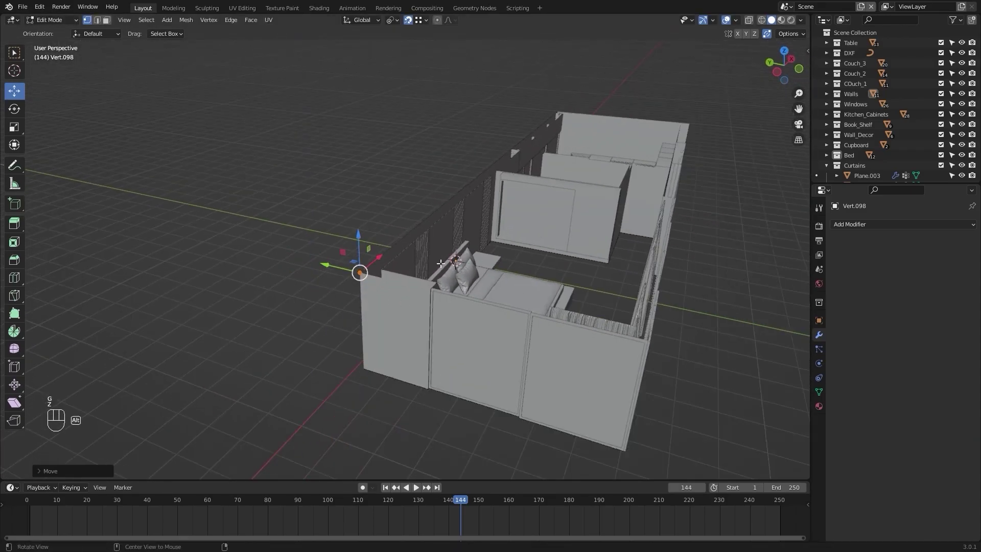
pyautogui.moveTo(429, 259); pyautogui.dragTo(369, 263, button='middle')
pyautogui.press('KP_7')
pyautogui.scroll(-4, 391, 258)
pyautogui.moveTo(536, 230); pyautogui.dragTo(556, 173, button='middle')
pyautogui.keyDown('shift'); pyautogui.moveTo(492, 237); pyautogui.dragTo(390, 274, button='middle'); pyautogui.keyUp('shift')
pyautogui.press('KP_7')
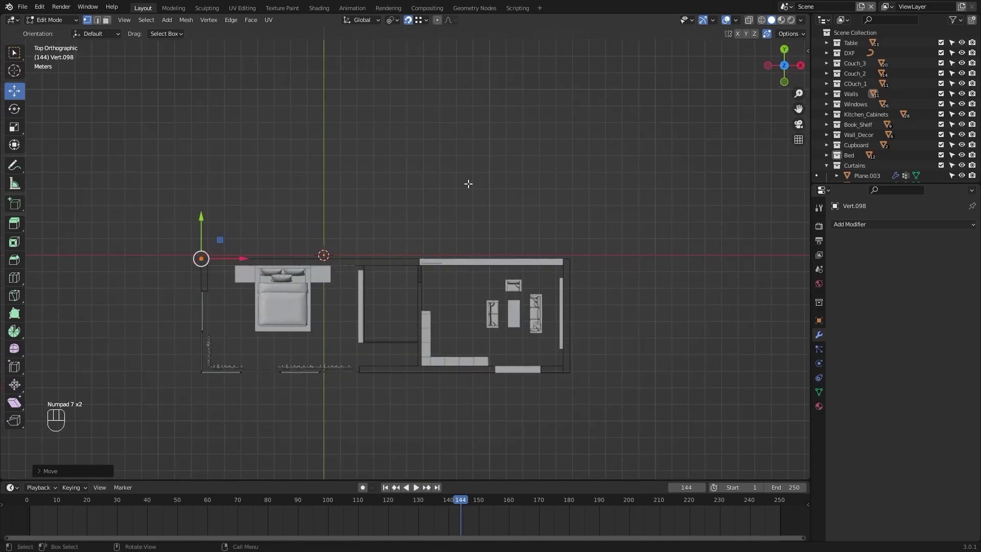
pyautogui.press('e')
pyautogui.press('x')
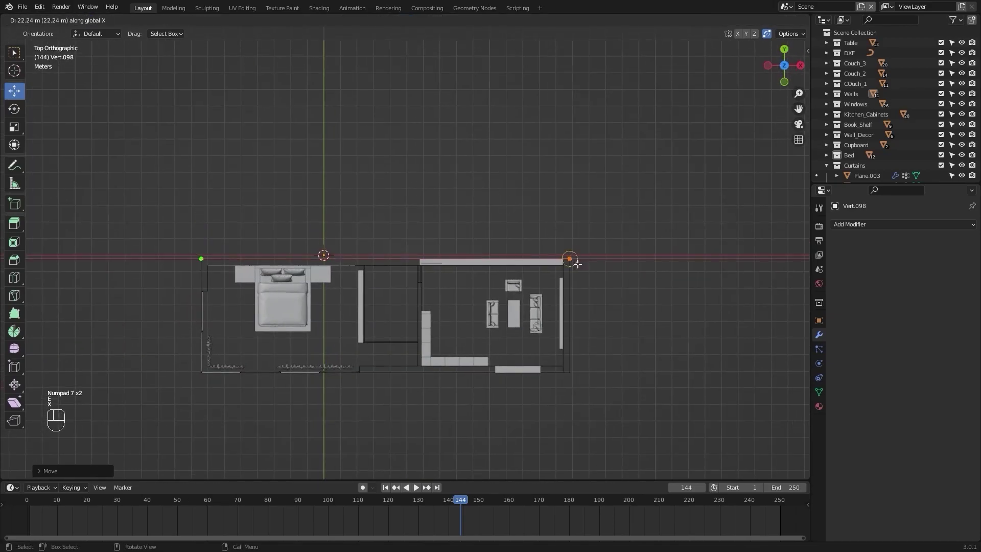
pyautogui.click(578, 264)
# - Extrude the whole edge along Y to the opposite outer wall, forming a face over the building
pyautogui.press('a')
pyautogui.keyDown('shift'); pyautogui.moveTo(601, 327); pyautogui.dragTo(638, 286, button='middle'); pyautogui.keyUp('shift')
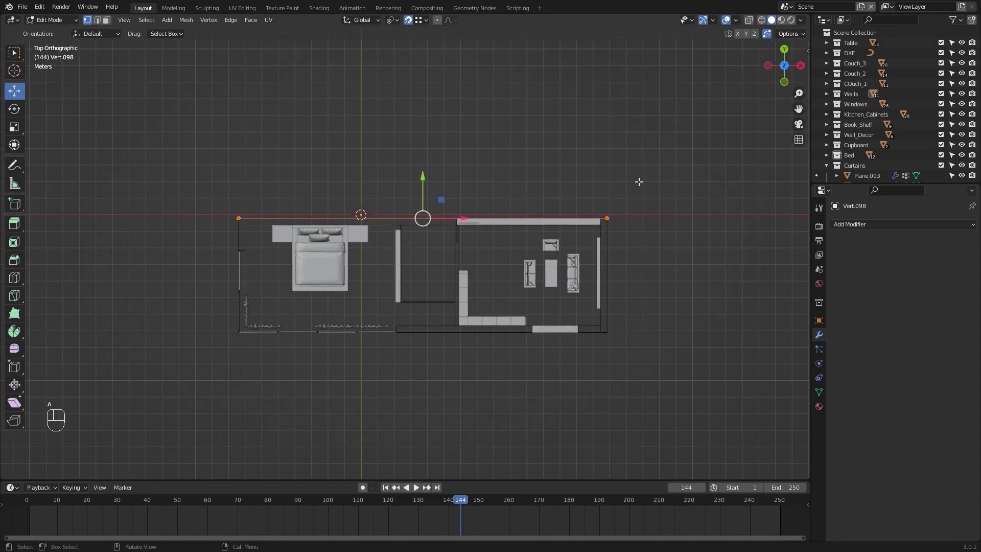
pyautogui.press('e')
pyautogui.press('y')
pyautogui.click(580, 392)
# - Extrude the roof face 0.1 m upward along Z into a slab, leave Edit Mode and deselect it
pyautogui.keyDown('alt'); pyautogui.moveTo(581, 391); pyautogui.dragTo(591, 319); pyautogui.keyUp('alt')
pyautogui.press('a')
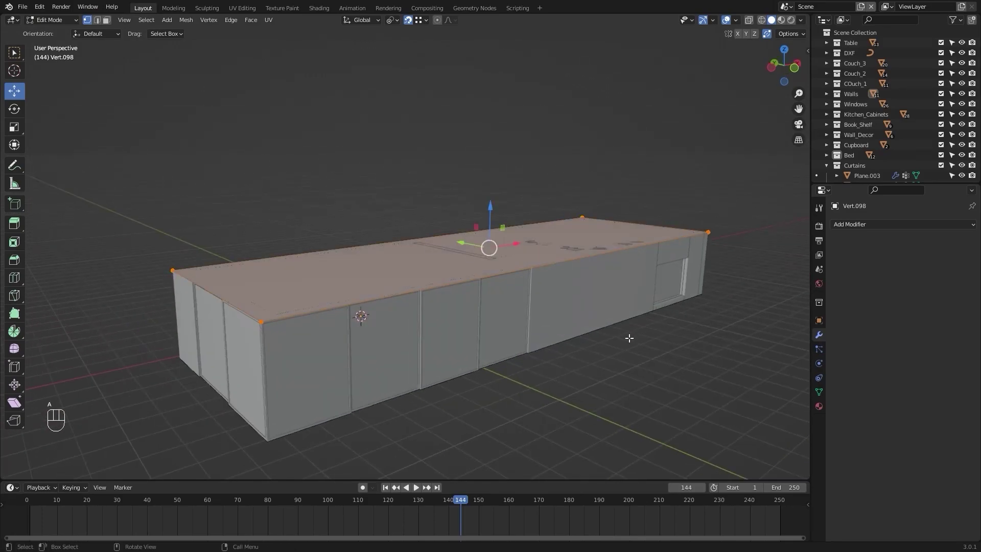
pyautogui.hotkey('ctrl', 'z')
pyautogui.press('e')
pyautogui.press('z')
pyautogui.press('z')
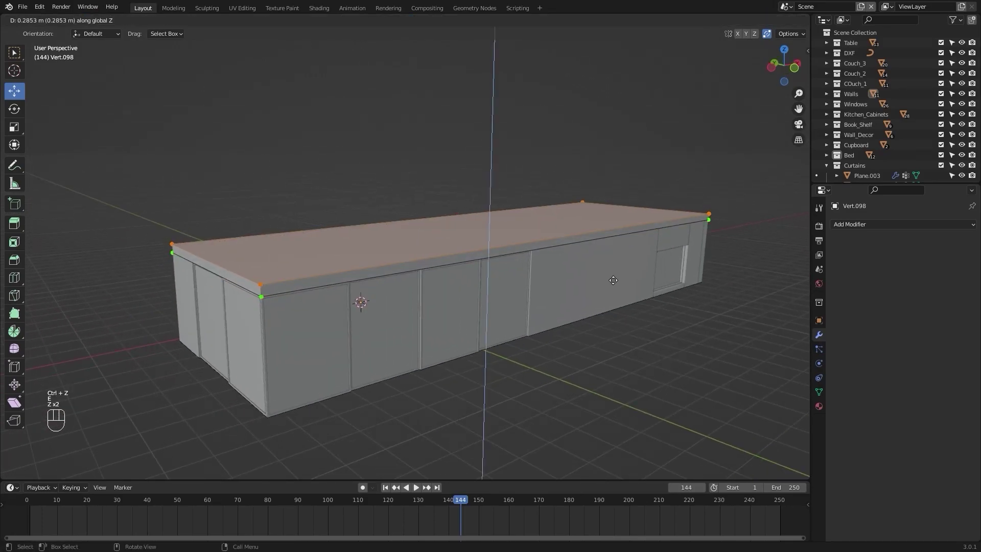
pyautogui.write('0.1')
pyautogui.press('KP_Enter')
pyautogui.moveTo(613, 280); pyautogui.dragTo(678, 319, button='middle')
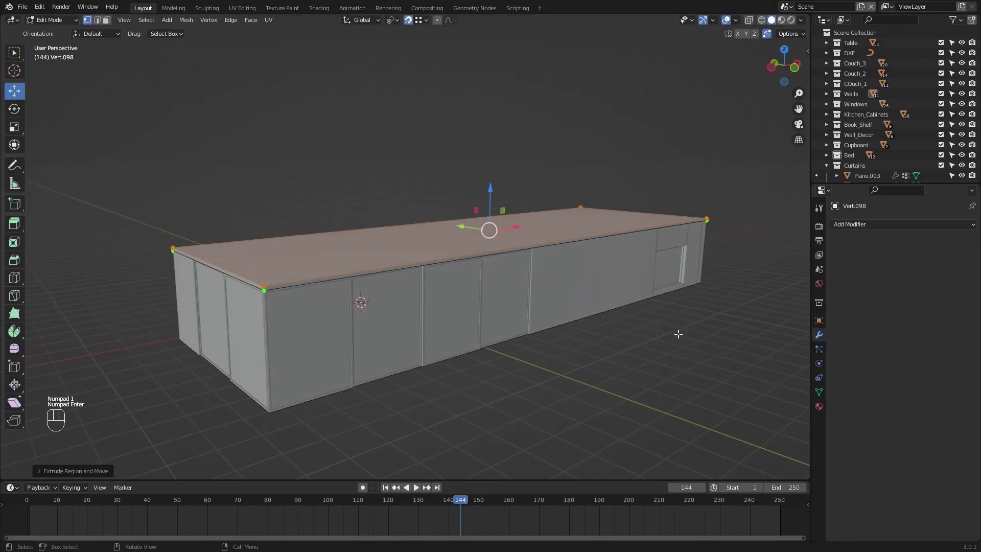
pyautogui.press('Tab')
pyautogui.click(674, 353)
pyautogui.moveTo(673, 354); pyautogui.dragTo(642, 344, button='middle')
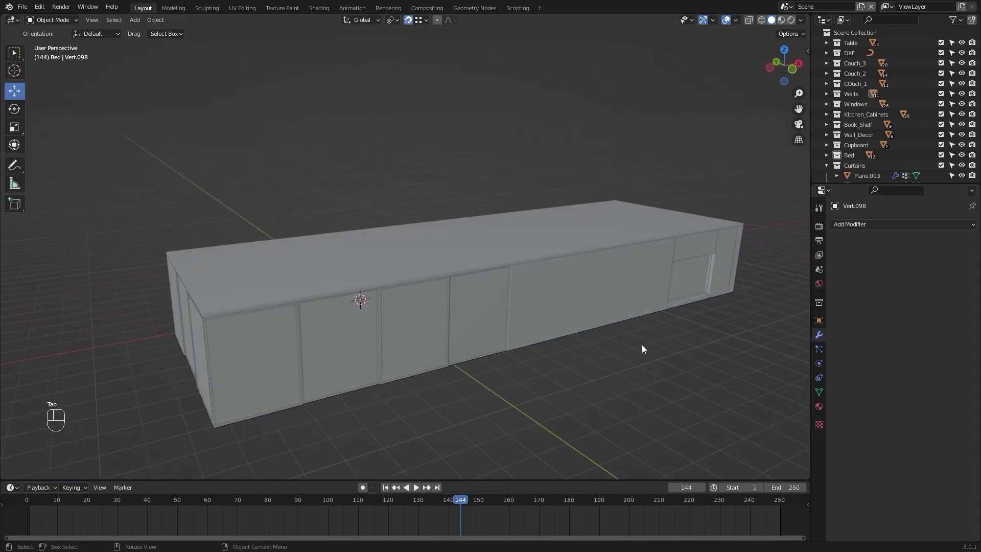
# - Edit the roof slab in wireframe top view and add a lengthwise loop cut slid to the curtain line along the window wall
pyautogui.click(503, 255)
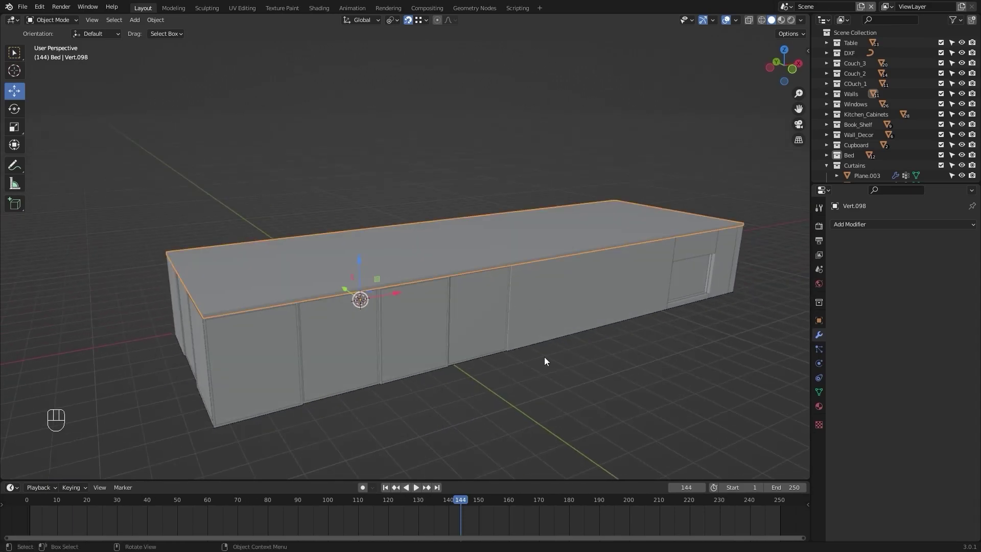
pyautogui.press('KP_7')
pyautogui.press('Tab')
pyautogui.press('z')
pyautogui.click(299, 217)
pyautogui.keyDown('alt'); pyautogui.keyDown('shift'); pyautogui.moveTo(313, 257); pyautogui.dragTo(383, 209); pyautogui.keyUp('shift'); pyautogui.keyUp('alt')
pyautogui.scroll(3, 409, 261)
pyautogui.keyDown('alt'); pyautogui.keyDown('shift'); pyautogui.moveTo(421, 269); pyautogui.dragTo(446, 231); pyautogui.keyUp('shift'); pyautogui.keyUp('alt')
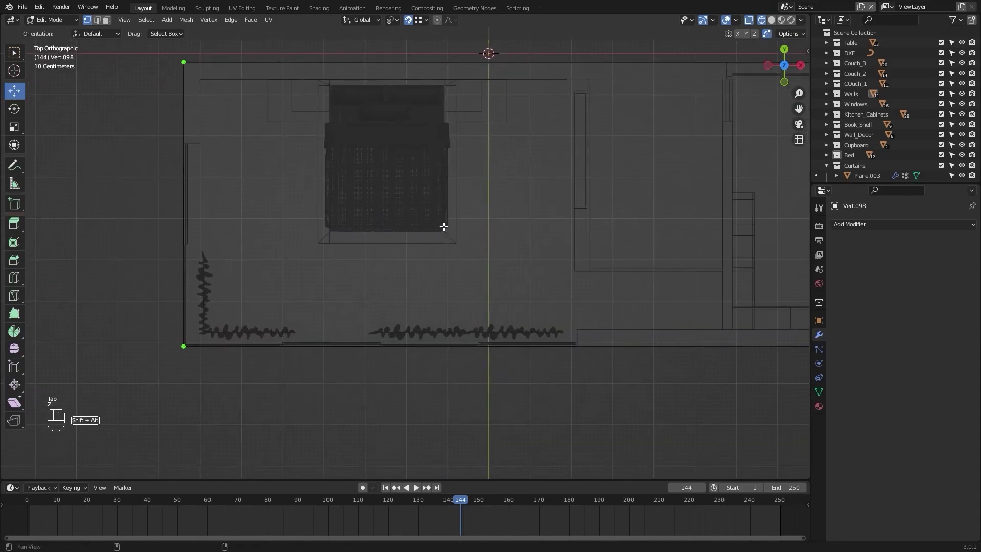
pyautogui.keyDown('shift'); pyautogui.moveTo(356, 98); pyautogui.dragTo(385, 106, button='middle'); pyautogui.keyUp('shift')
pyautogui.hotkey('ctrl', 'r')
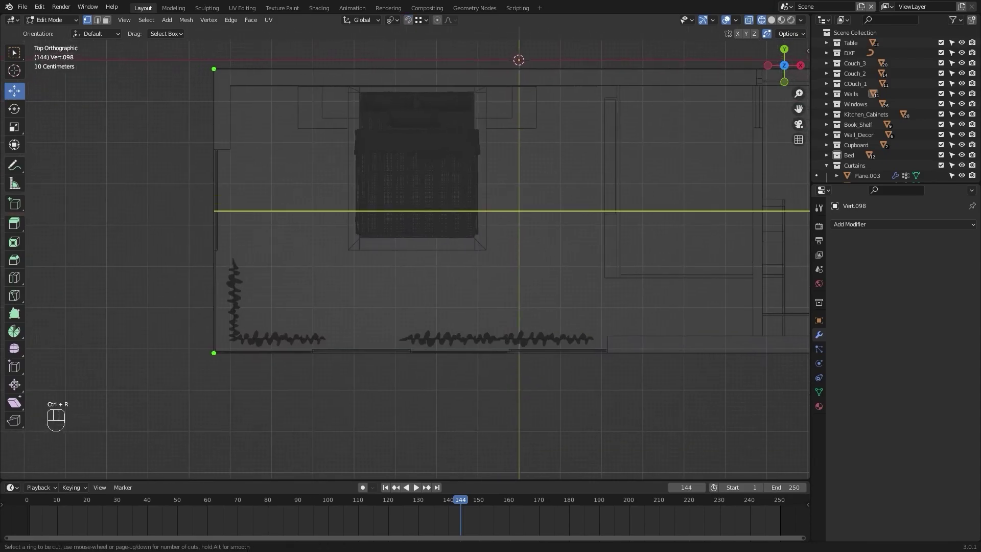
pyautogui.click(213, 210)
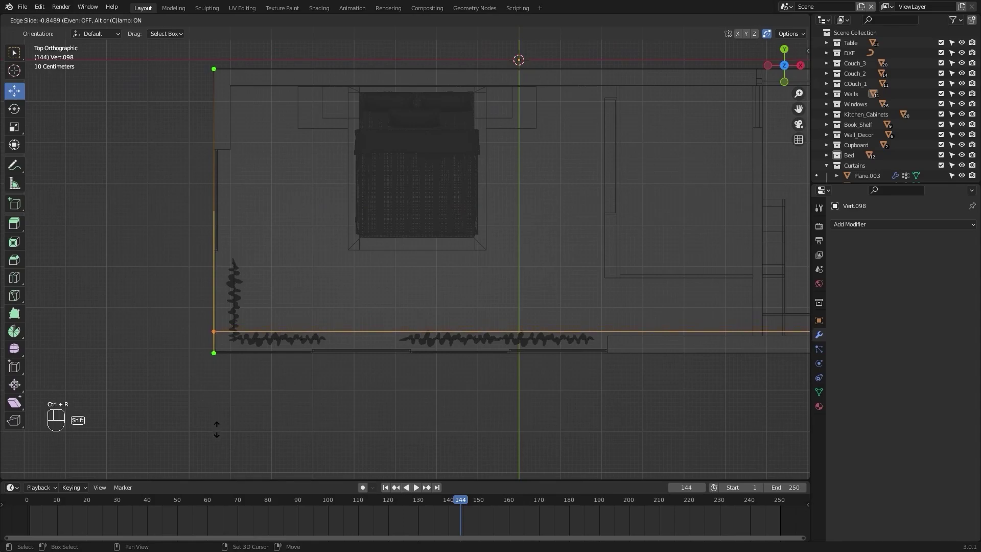
pyautogui.click(234, 461)
# - Bevel the roof slab's lengthwise loop cut along the curtain line with a width of 0.09 m
pyautogui.scroll(8, 466, 415)
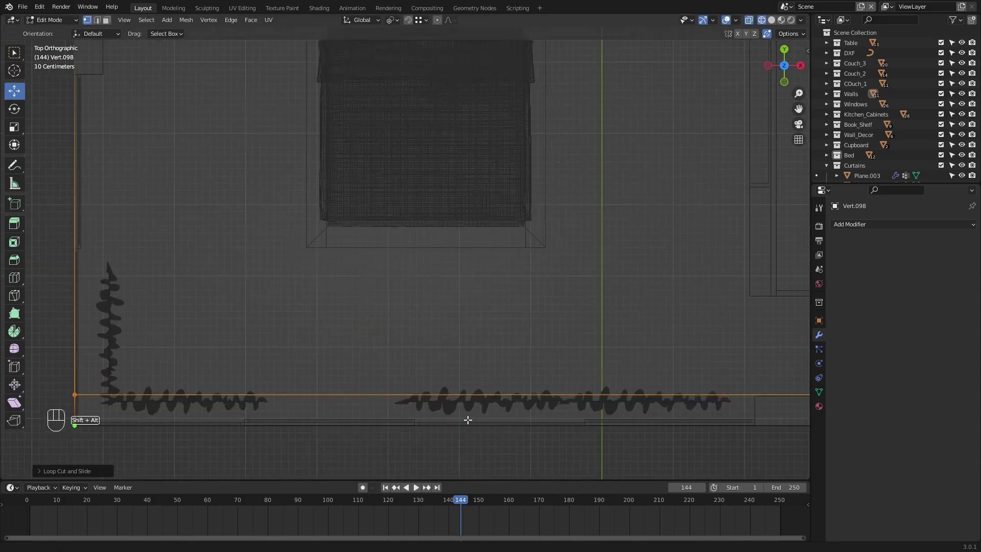
pyautogui.keyDown('shift'); pyautogui.moveTo(373, 278); pyautogui.dragTo(486, 318, button='middle'); pyautogui.keyUp('shift')
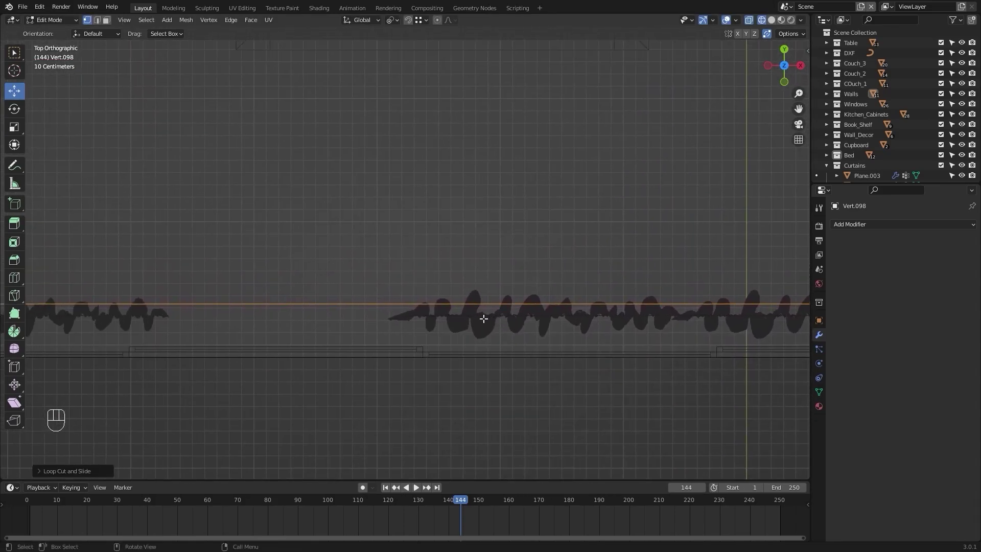
pyautogui.scroll(-2, 450, 286)
pyautogui.keyDown('shift'); pyautogui.moveTo(449, 244); pyautogui.dragTo(500, 258, button='middle'); pyautogui.keyUp('shift')
pyautogui.press('KP_9')
pyautogui.press('Escape')
pyautogui.hotkey('ctrl', 'b')
pyautogui.press('KP_0')
pyautogui.press('KP_Decimal')
pyautogui.press('KP_0')
pyautogui.press('KP_9')
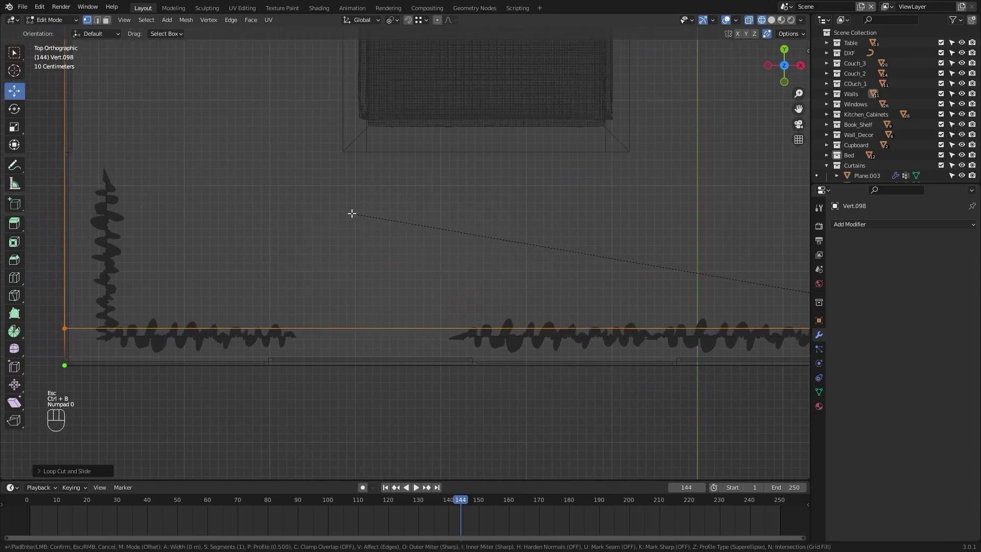
pyautogui.press('KP_Enter')
# - Move the beveled strip along Y so it lies over the window-wall curtains
pyautogui.scroll(-2, 551, 241)
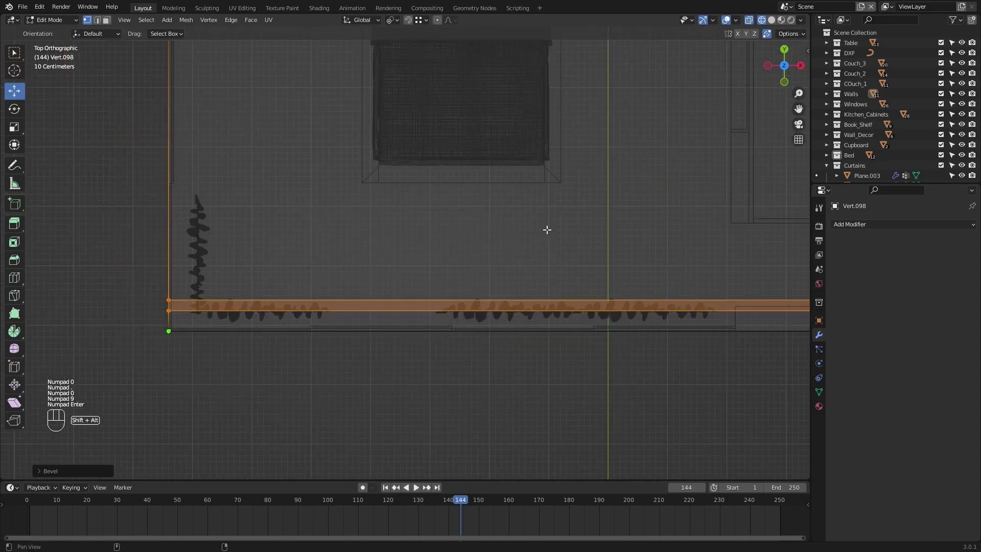
pyautogui.keyDown('shift'); pyautogui.moveTo(549, 230); pyautogui.dragTo(342, 268, button='middle'); pyautogui.keyUp('shift')
pyautogui.moveTo(619, 298); pyautogui.dragTo(619, 306)
pyautogui.keyDown('shift'); pyautogui.moveTo(263, 249); pyautogui.dragTo(540, 316, button='middle'); pyautogui.keyUp('shift')
# - Add a crosswise loop cut to the roof slab and slide it to the inner side of the side-wall curtain
pyautogui.scroll(-3, 550, 260)
pyautogui.click(520, 418)
pyautogui.hotkey('ctrl', 'r')
pyautogui.click(357, 153)
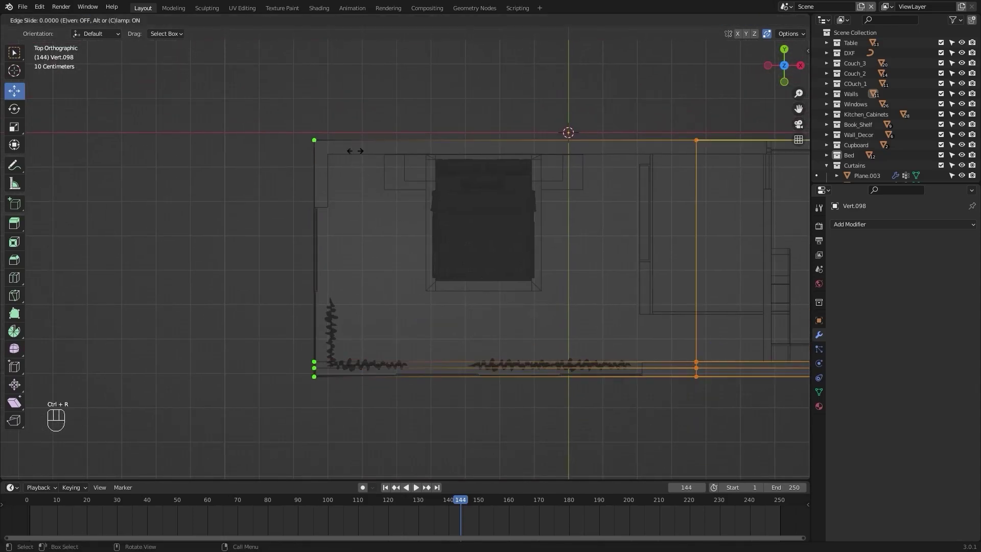
pyautogui.press('shift')
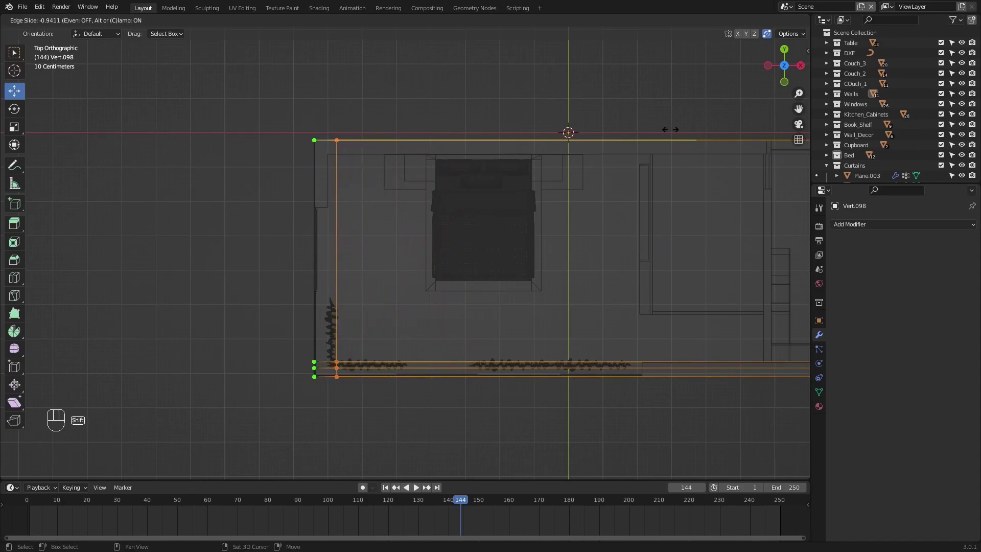
pyautogui.click(670, 130)
# - Nudge the crosswise cut along X toward the outer wall and bevel it with a width of 0.09 m
pyautogui.scroll(7, 552, 279)
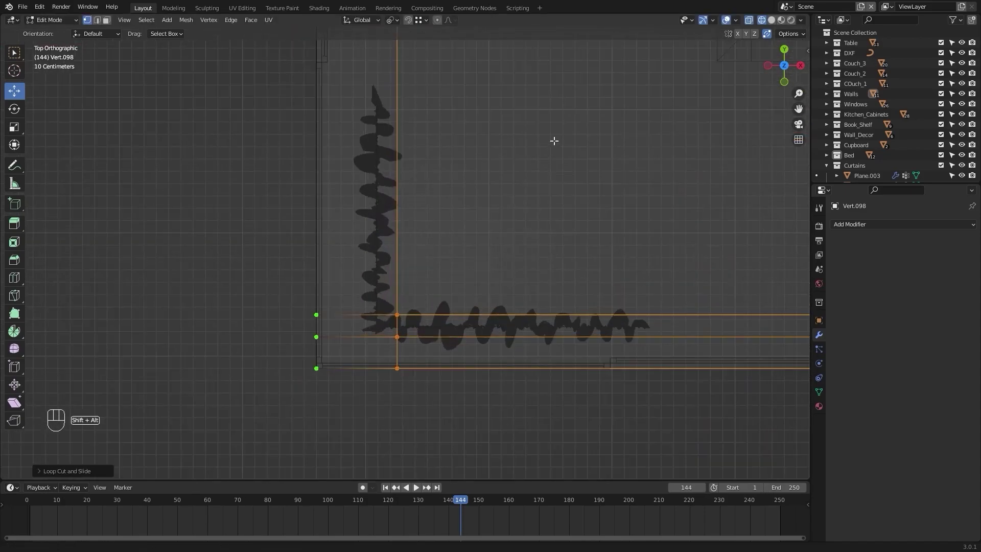
pyautogui.keyDown('alt'); pyautogui.keyDown('shift'); pyautogui.moveTo(554, 141); pyautogui.dragTo(551, 209); pyautogui.keyUp('shift'); pyautogui.keyUp('alt')
pyautogui.keyDown('alt'); pyautogui.keyDown('shift'); pyautogui.moveTo(549, 161); pyautogui.dragTo(540, 202); pyautogui.keyUp('shift'); pyautogui.keyUp('alt')
pyautogui.keyDown('shift'); pyautogui.scroll(1, 515, 148); pyautogui.keyUp('shift')
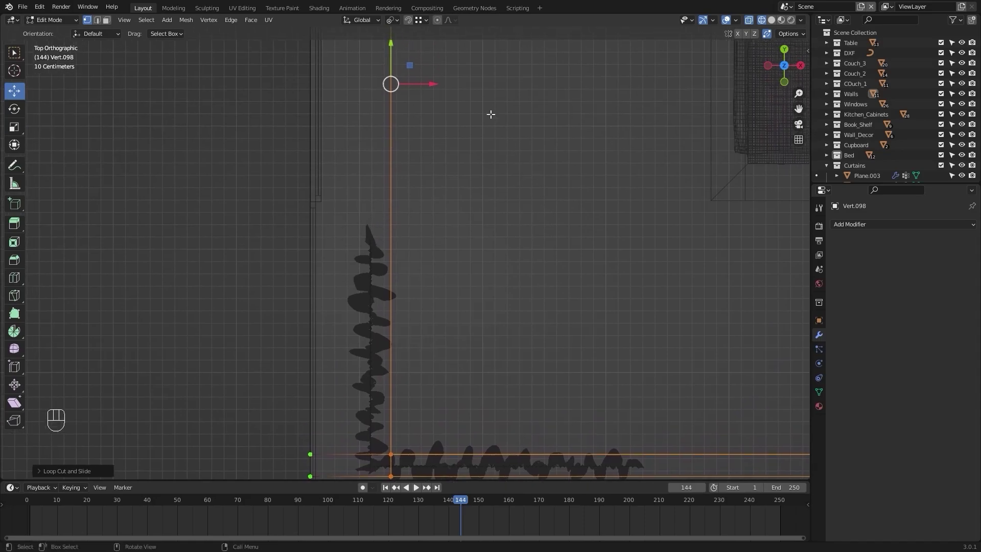
pyautogui.moveTo(438, 80); pyautogui.dragTo(431, 80)
pyautogui.hotkey('ctrl', 'b')
pyautogui.write('0.09')
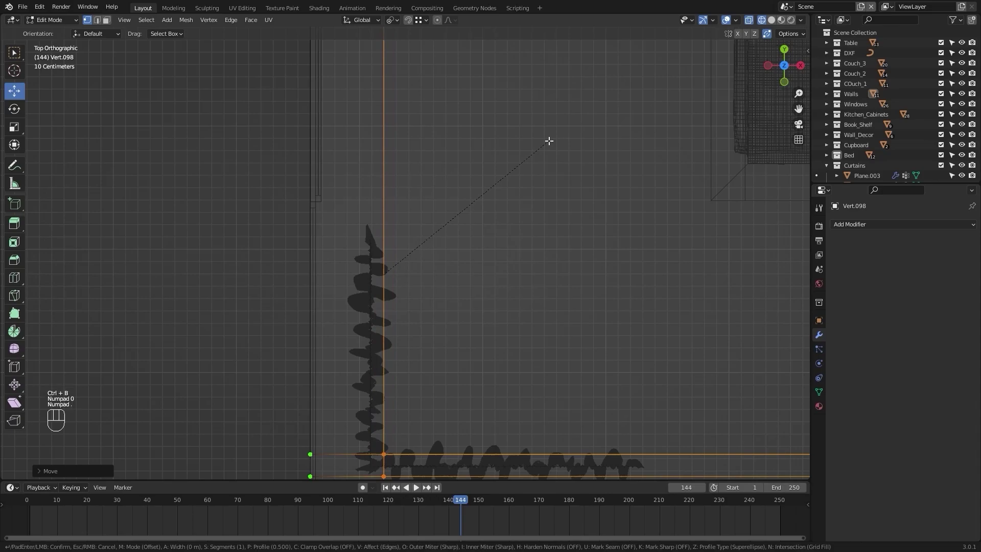
pyautogui.press('KP_Enter')
# - Move the crosswise strip about 0.11 m in the negative X direction, centring it over the side-wall curtain
pyautogui.press('g')
pyautogui.press('x')
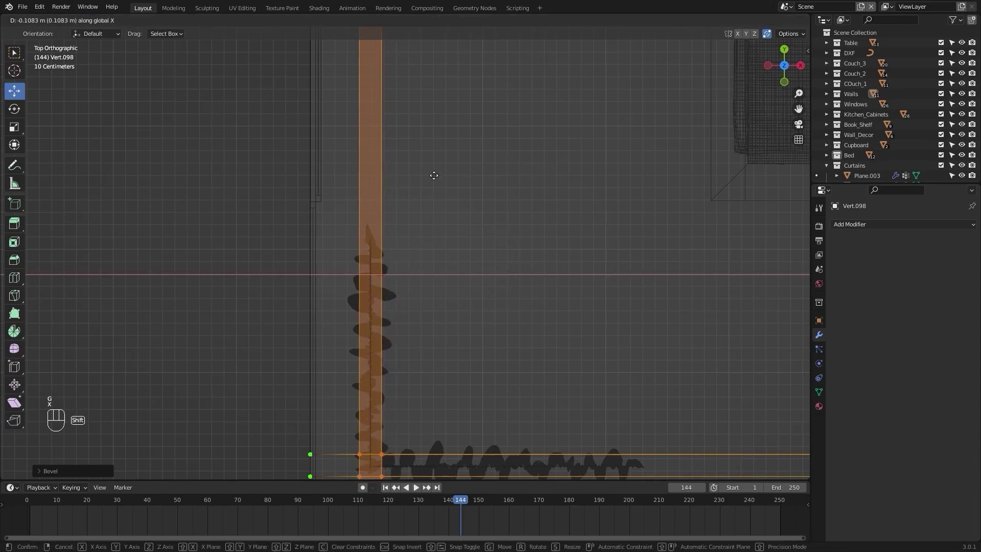
pyautogui.click(435, 174)
# - In solid face-select mode, extrude the slab's underside strip faces along both curtain walls, including their corner, upward into the slab
pyautogui.scroll(-6, 558, 221)
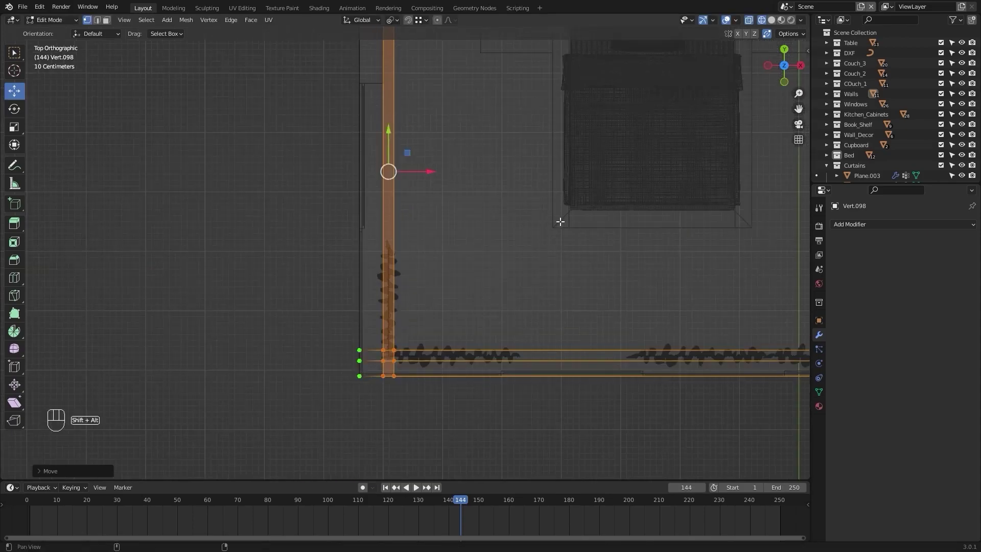
pyautogui.hotkey('alt', 'z')
pyautogui.moveTo(580, 376); pyautogui.dragTo(319, 176, button='middle')
pyautogui.keyDown('alt'); pyautogui.moveTo(261, 186); pyautogui.dragTo(191, 114); pyautogui.keyUp('alt')
pyautogui.scroll(5, 224, 115)
pyautogui.keyDown('alt'); pyautogui.keyDown('shift'); pyautogui.moveTo(256, 116); pyautogui.dragTo(279, 126); pyautogui.keyUp('shift'); pyautogui.keyUp('alt')
pyautogui.scroll(2, 278, 126)
pyautogui.moveTo(278, 126); pyautogui.dragTo(354, 107, button='middle')
pyautogui.scroll(4, 354, 107)
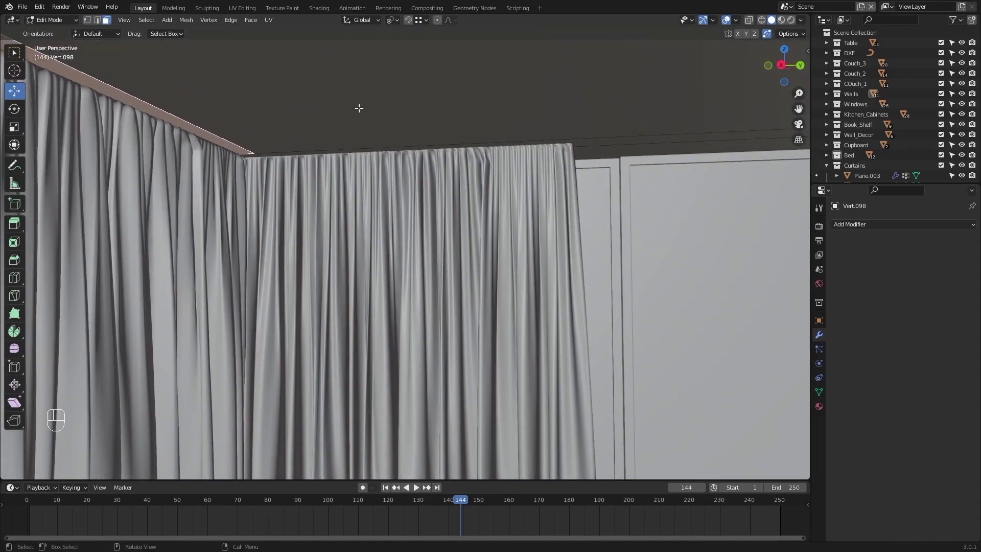
pyautogui.keyDown('shift'); pyautogui.click(252, 164); pyautogui.keyUp('shift')
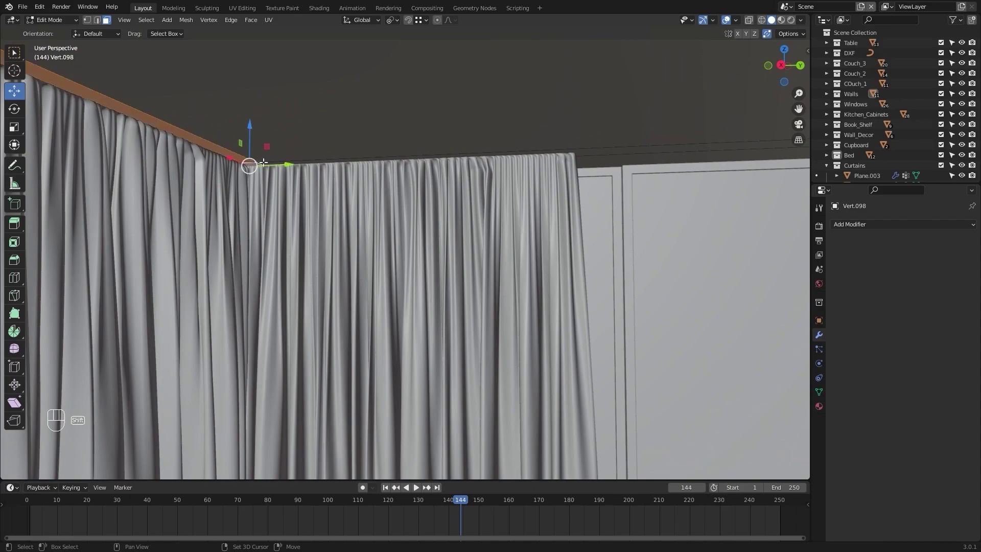
pyautogui.keyDown('alt'); pyautogui.moveTo(640, 127); pyautogui.dragTo(590, 124, button='middle'); pyautogui.keyUp('alt')
pyautogui.keyDown('alt'); pyautogui.moveTo(518, 134); pyautogui.dragTo(617, 143, button='middle'); pyautogui.keyUp('alt')
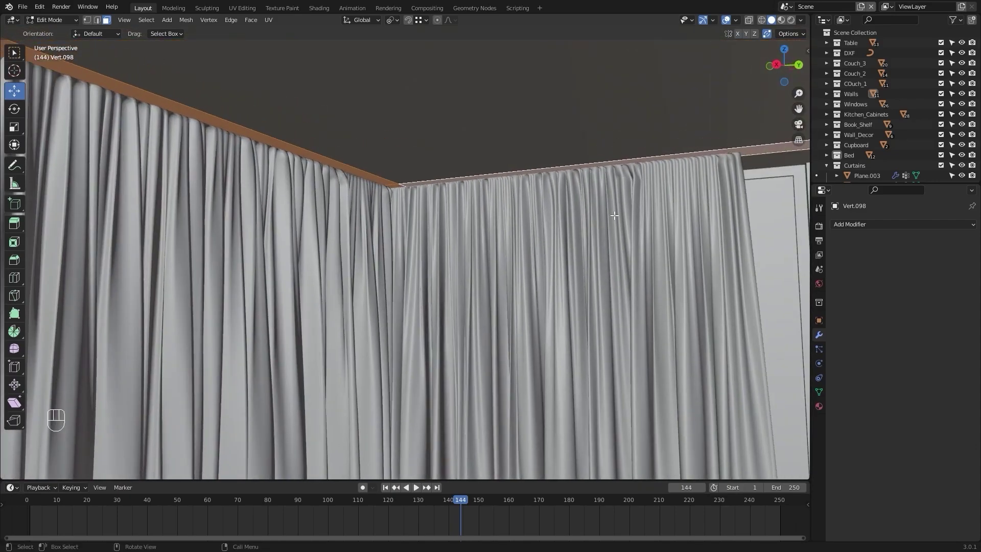
pyautogui.press('g')
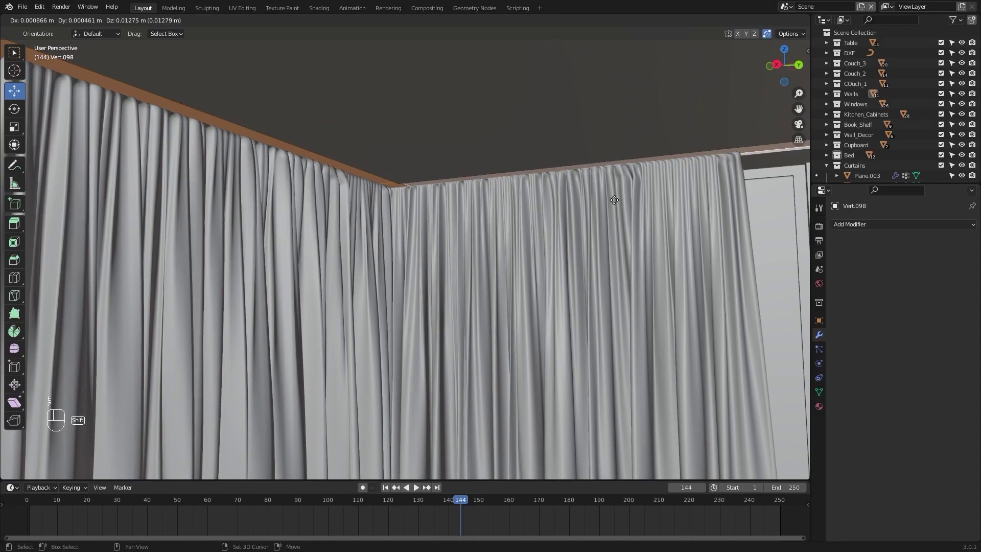
pyautogui.click(614, 180)
# - Raise the extruded recess faces along Z to deepen the curtain recess in the slab
pyautogui.moveTo(614, 179); pyautogui.dragTo(390, 281, button='middle')
pyautogui.scroll(-2, 391, 280)
pyautogui.keyDown('alt'); pyautogui.keyDown('shift'); pyautogui.moveTo(523, 206); pyautogui.dragTo(310, 192, button='middle'); pyautogui.keyUp('shift'); pyautogui.keyUp('alt')
pyautogui.press('g')
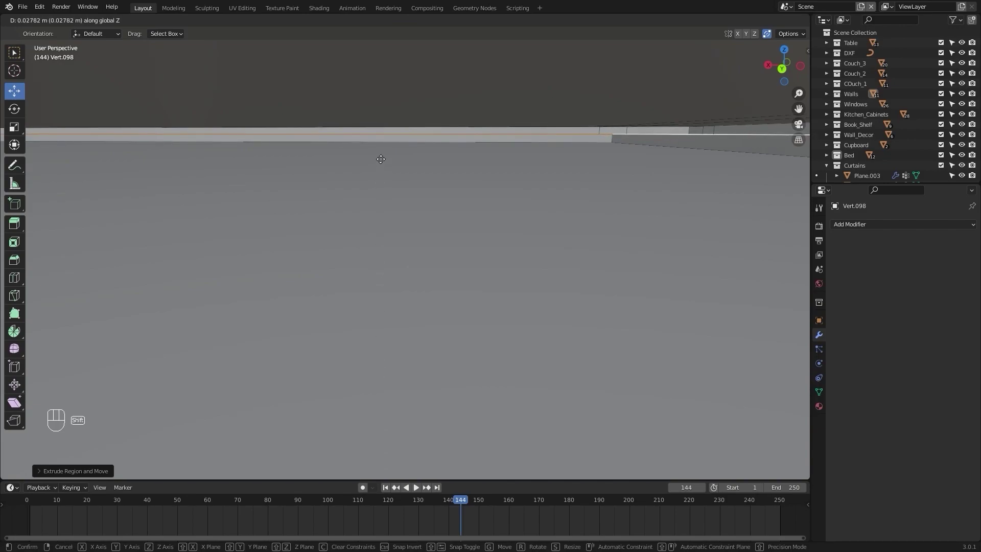
pyautogui.click(383, 142)
# - Adjust the recess faces further upward along Z, just under the slab's top surface, and leave Edit Mode
pyautogui.scroll(-6, 431, 289)
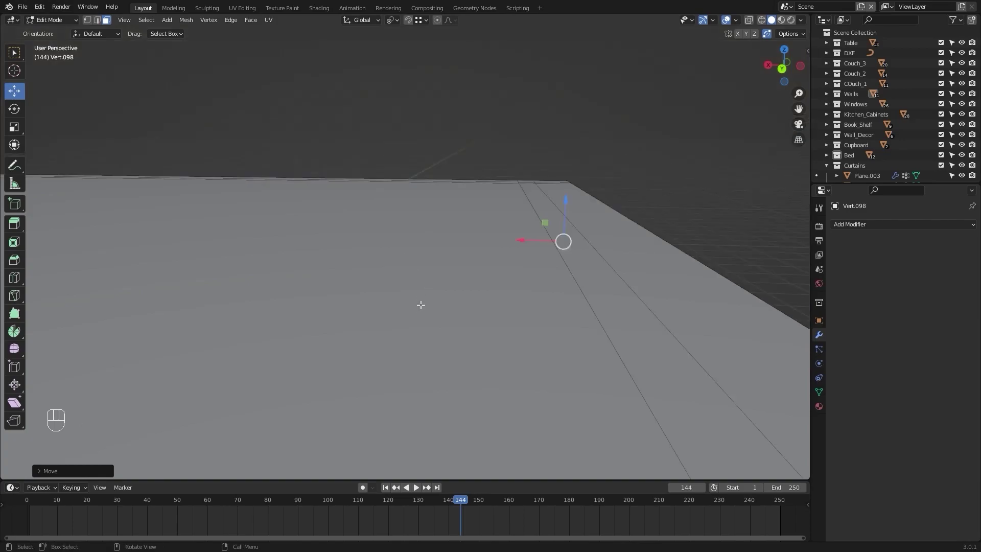
pyautogui.scroll(4, 419, 299)
pyautogui.keyDown('alt'); pyautogui.moveTo(418, 295); pyautogui.dragTo(423, 283, button='middle'); pyautogui.keyUp('alt')
pyautogui.moveTo(424, 282)
pyautogui.keyDown('alt'); pyautogui.mouseDown()
pyautogui.moveTo(414, 296)
pyautogui.moveTo(432, 294)
pyautogui.mouseUp(); pyautogui.keyUp('alt')
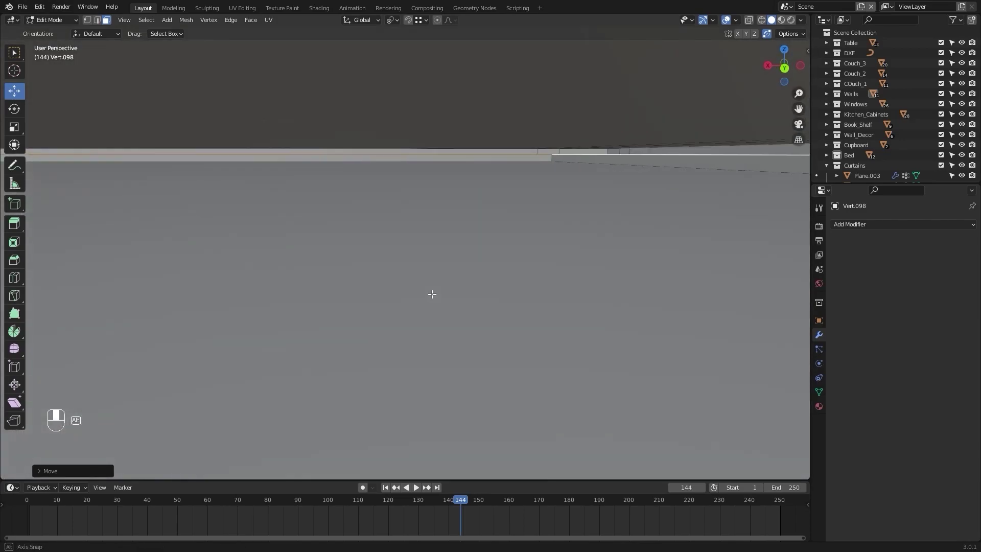
pyautogui.press('g')
pyautogui.press('z')
pyautogui.click(432, 211)
pyautogui.keyDown('alt'); pyautogui.moveTo(403, 258); pyautogui.dragTo(489, 289); pyautogui.keyUp('alt')
pyautogui.press('Tab')
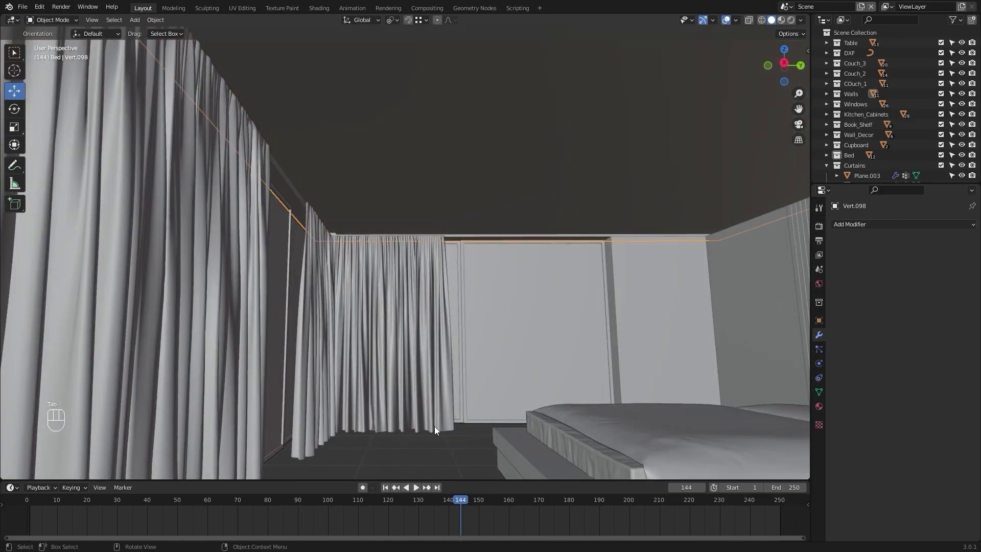
# - Raise all the bedroom curtains about 0.04 m along Z into the ceiling recess in front view, and return to solid shading
pyautogui.click(435, 428)
pyautogui.keyDown('alt'); pyautogui.moveTo(382, 262); pyautogui.dragTo(432, 237); pyautogui.keyUp('alt')
pyautogui.keyDown('alt'); pyautogui.moveTo(424, 272); pyautogui.dragTo(447, 265); pyautogui.keyUp('alt')
pyautogui.keyDown('shift'); pyautogui.click(391, 266); pyautogui.keyUp('shift')
pyautogui.keyDown('alt'); pyautogui.keyDown('shift'); pyautogui.moveTo(535, 232); pyautogui.dragTo(484, 275); pyautogui.keyUp('shift'); pyautogui.keyUp('alt')
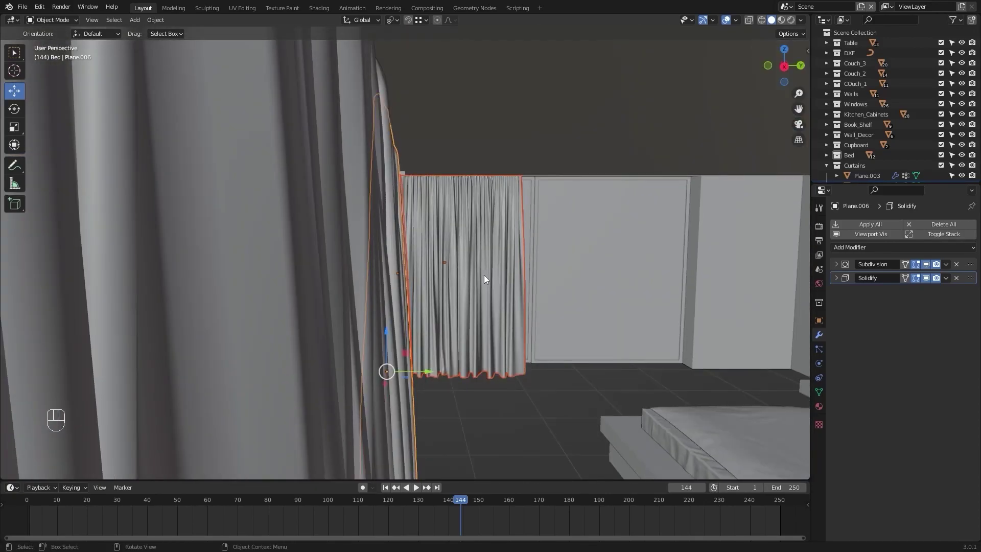
pyautogui.press('KP_1')
pyautogui.press('z')
pyautogui.click(304, 286)
pyautogui.scroll(1, 389, 366)
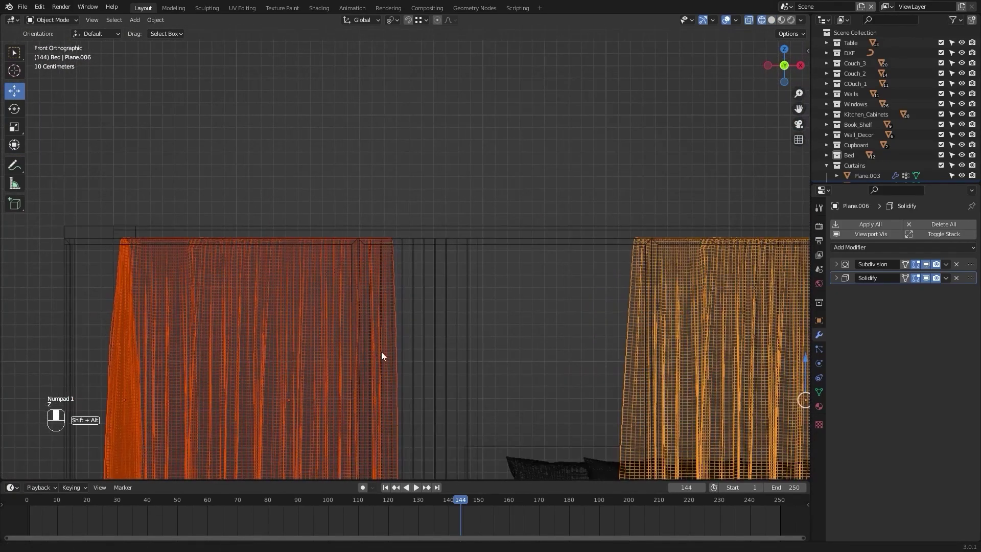
pyautogui.scroll(-3, 429, 368)
pyautogui.scroll(1, 487, 332)
pyautogui.keyDown('alt'); pyautogui.keyDown('shift'); pyautogui.moveTo(581, 326); pyautogui.dragTo(557, 357); pyautogui.keyUp('shift'); pyautogui.keyUp('alt')
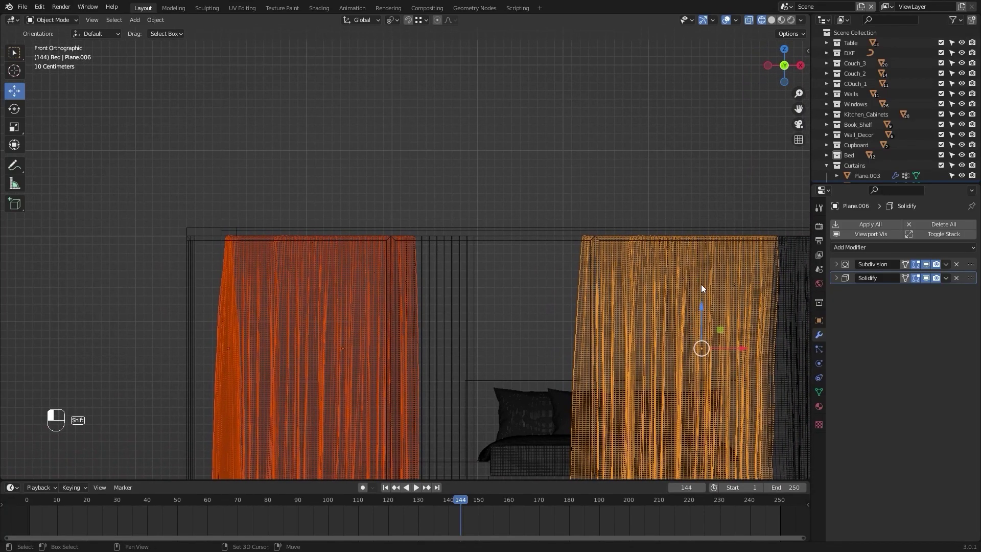
pyautogui.press('g')
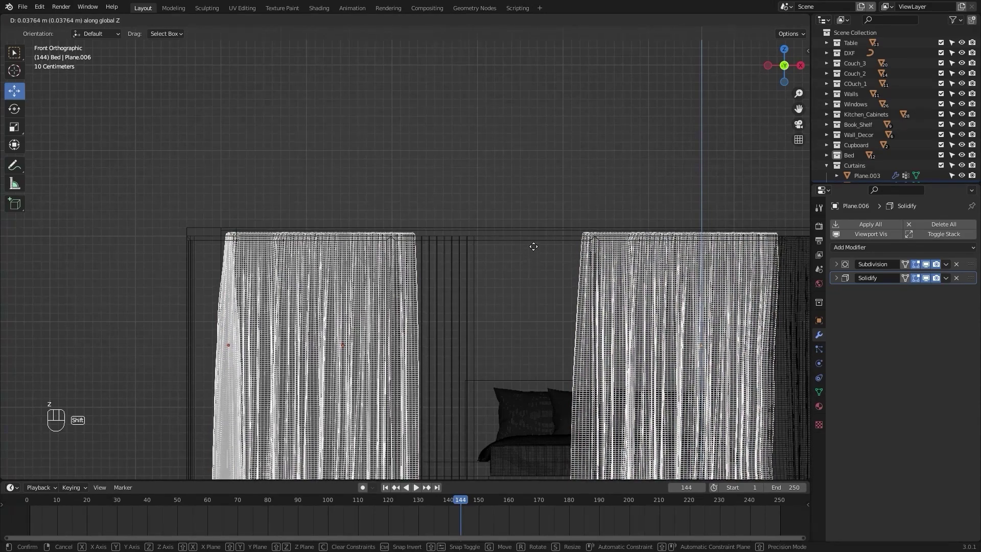
pyautogui.click(533, 245)
pyautogui.press('z')
pyautogui.click(558, 256)
# - Examine the raised curtains from inside the room and the whole roofed building from outside in wireframe and solid shading
pyautogui.moveTo(561, 269)
pyautogui.keyDown('alt'); pyautogui.mouseDown(button='middle')
pyautogui.moveTo(459, 233)
pyautogui.moveTo(376, 282)
pyautogui.mouseUp(button='middle'); pyautogui.keyUp('alt')
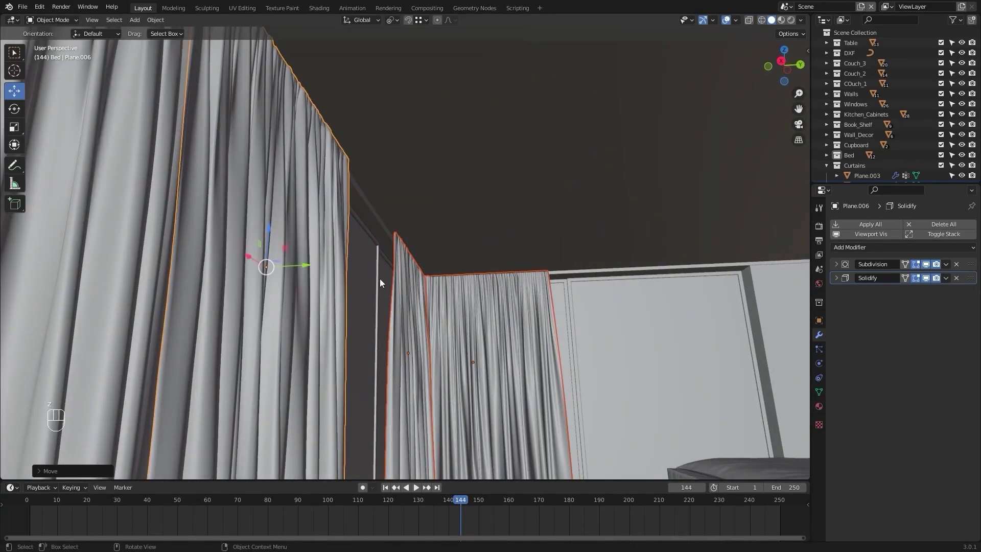
pyautogui.click(628, 361)
pyautogui.moveTo(633, 353)
pyautogui.keyDown('alt'); pyautogui.mouseDown(button='middle')
pyautogui.moveTo(567, 309)
pyautogui.moveTo(591, 302)
pyautogui.moveTo(617, 328)
pyautogui.moveTo(498, 332)
pyautogui.moveTo(440, 388)
pyautogui.moveTo(429, 332)
pyautogui.moveTo(317, 355)
pyautogui.moveTo(436, 372)
pyautogui.mouseUp(button='middle'); pyautogui.keyUp('alt')
pyautogui.press('z')
pyautogui.scroll(-4, 279, 357)
pyautogui.scroll(-4, 439, 370)
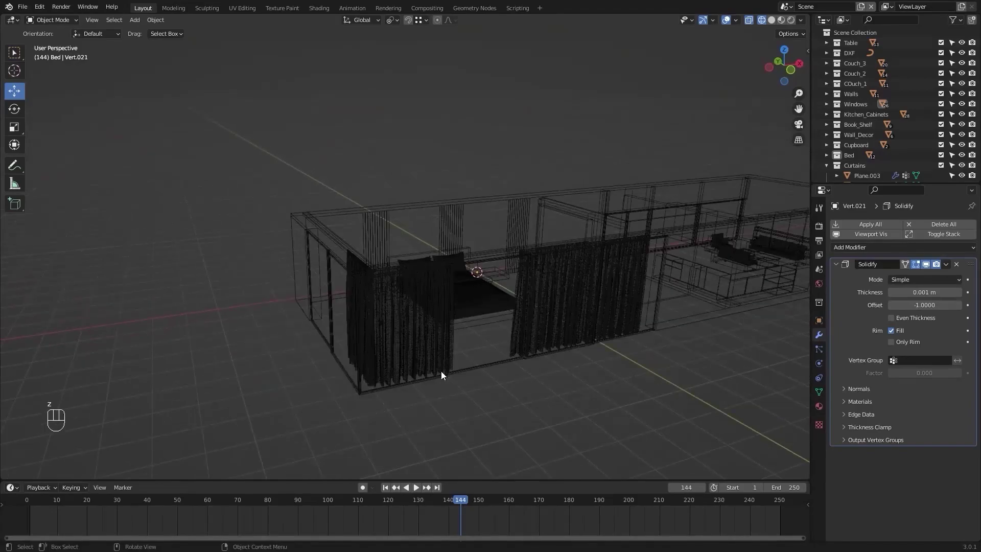
pyautogui.moveTo(526, 424); pyautogui.dragTo(322, 352, button='middle')
pyautogui.scroll(-3, 445, 350)
pyautogui.scroll(-4, 450, 344)
pyautogui.moveTo(213, 339); pyautogui.dragTo(284, 351, button='middle')
pyautogui.scroll(3, 284, 351)
pyautogui.press('z')
pyautogui.scroll(4, 389, 341)
pyautogui.moveTo(394, 337)
pyautogui.keyDown('shift'); pyautogui.mouseDown(button='middle')
pyautogui.moveTo(453, 349)
pyautogui.moveTo(351, 421)
pyautogui.mouseUp(button='middle'); pyautogui.keyUp('shift')
pyautogui.moveTo(425, 369); pyautogui.dragTo(442, 380, button='middle')
pyautogui.scroll(-3, 538, 348)
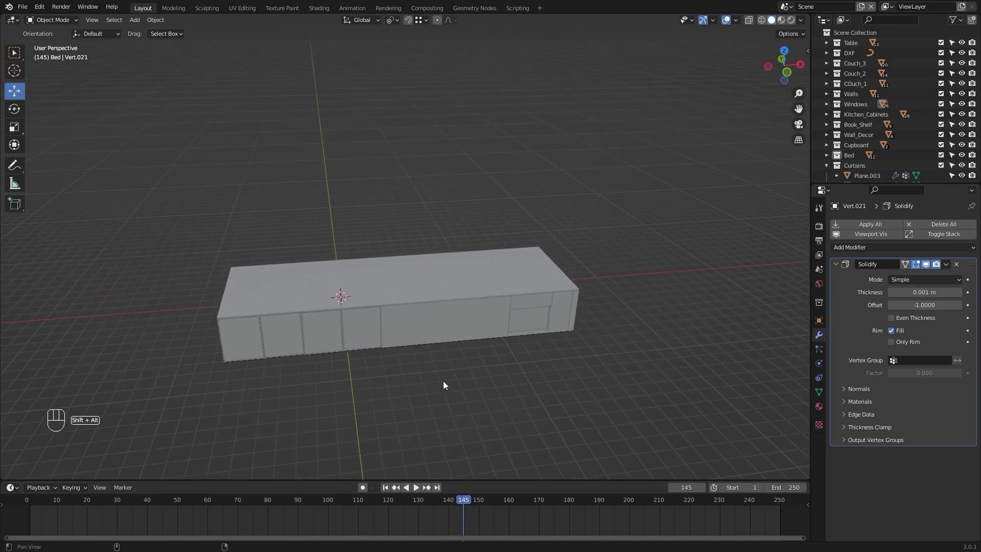